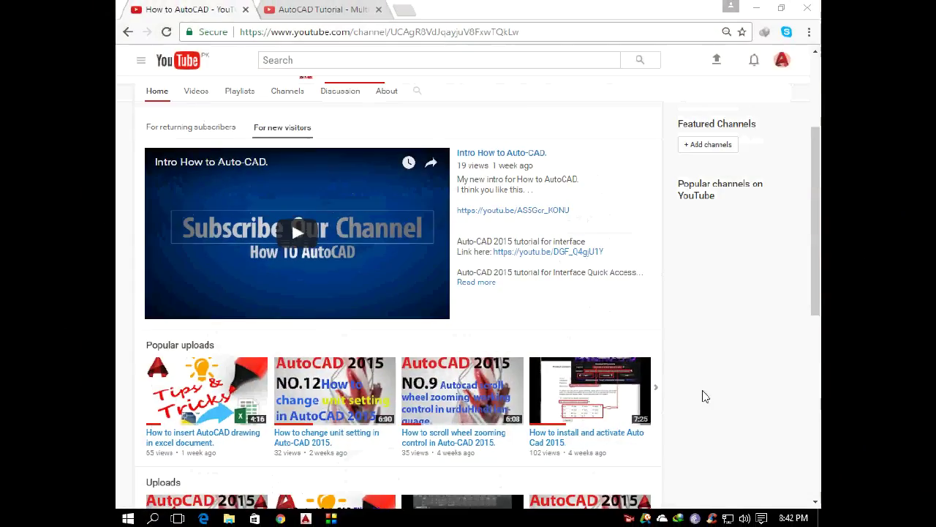
Select all objects in the finished tap drawing and erase them
mouse_move(821, 253)
left_mouse_down()
mouse_move(810, 193)
mouse_move(813, 327)
mouse_move(811, 219)
left_mouse_up()
scroll(467, 292, "down", 2)
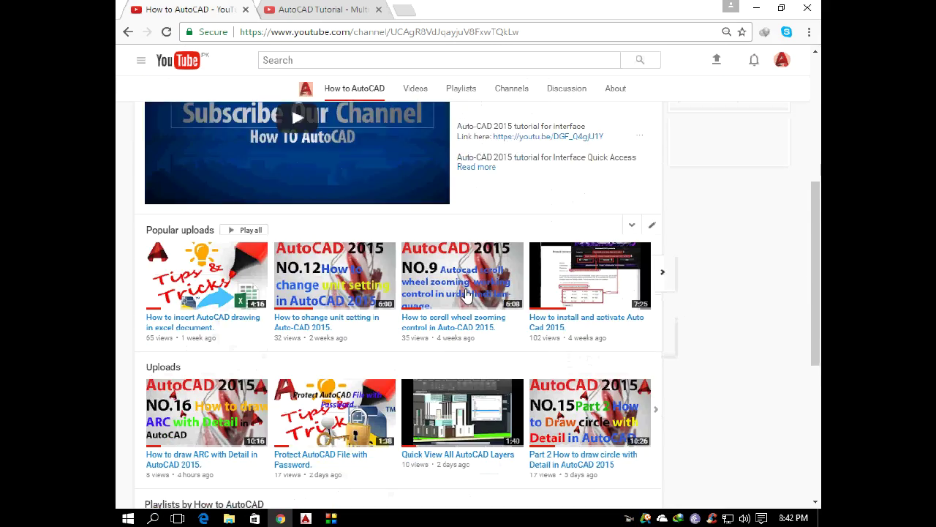
scroll(466, 291, "down", 1)
scroll(439, 315, "down", 2)
scroll(763, 347, "up", 2)
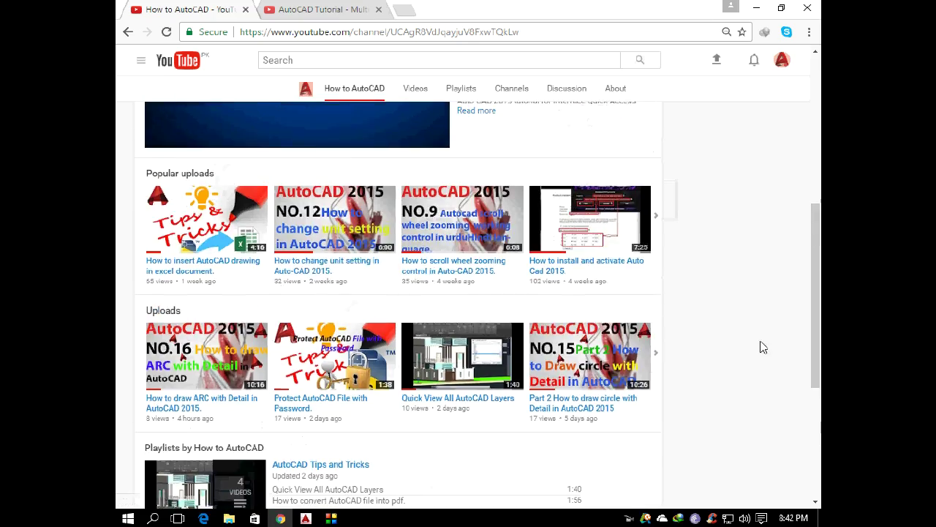
left_click_drag(817, 296, 818, 163)
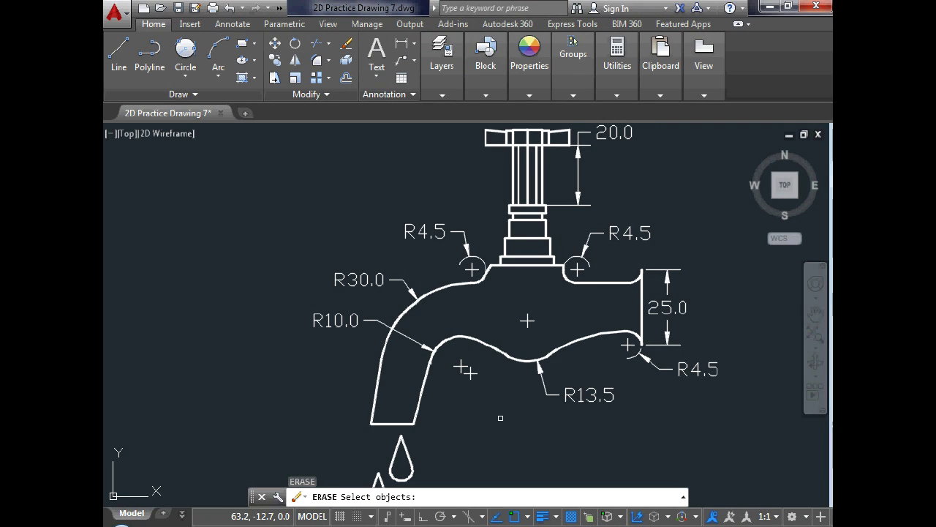
scroll(501, 418, "down", 3)
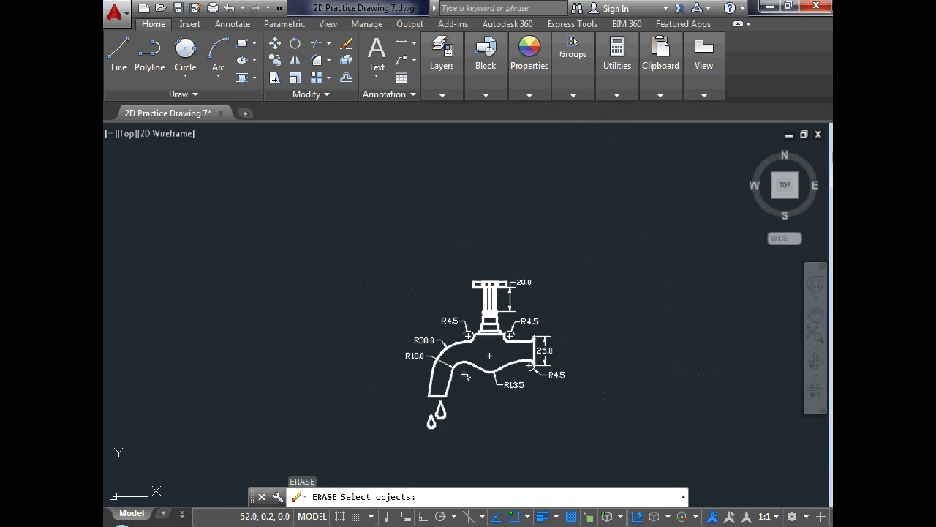
scroll(485, 401, "up", 2)
key("Escape")
key("ctrl+a")
type("e")
key("Return")
key("Escape")
key("Escape")
key("Escape")
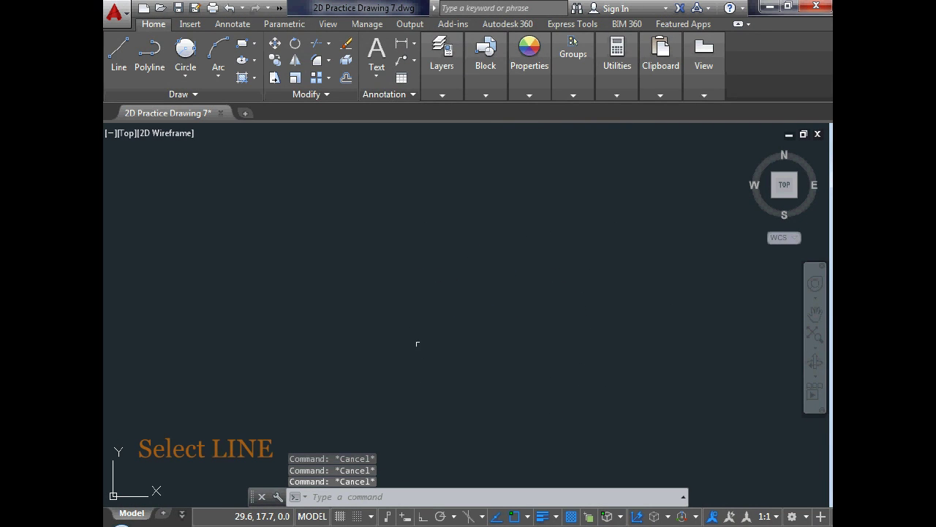
Draw a 90-unit horizontal line with Ortho mode turned on
type("l")
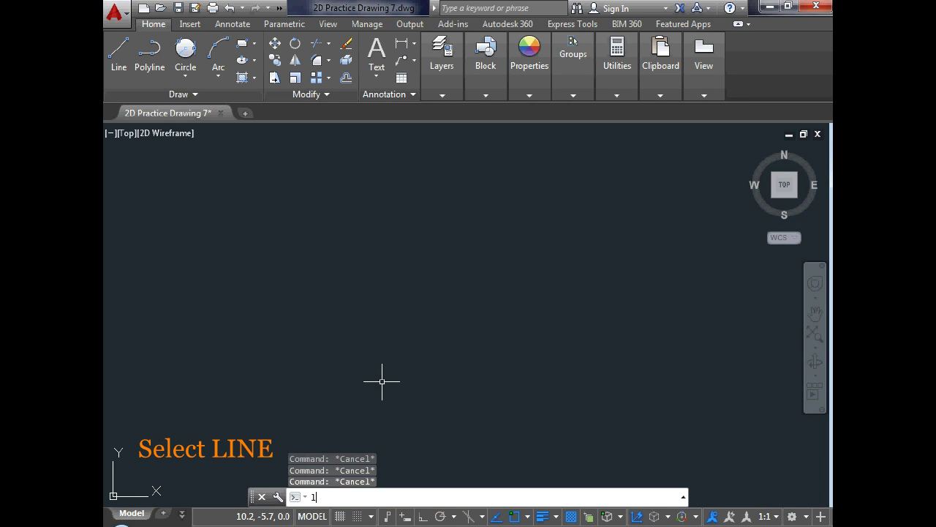
key("Return")
key("Escape")
left_click(119, 55)
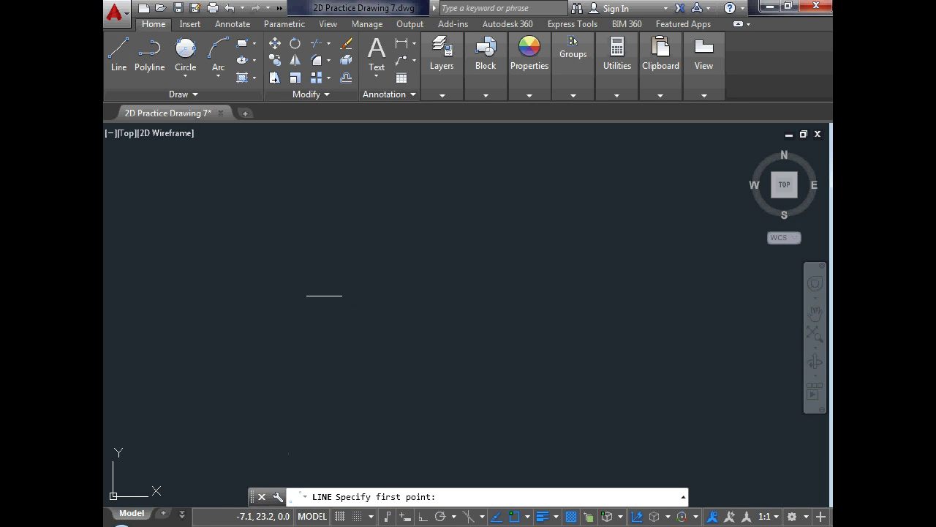
left_click(319, 296)
left_click(422, 518)
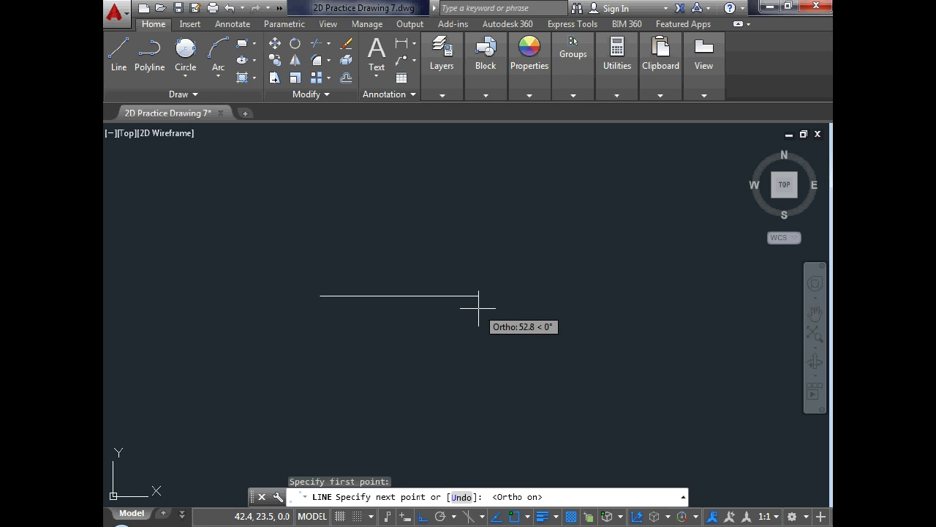
type("90")
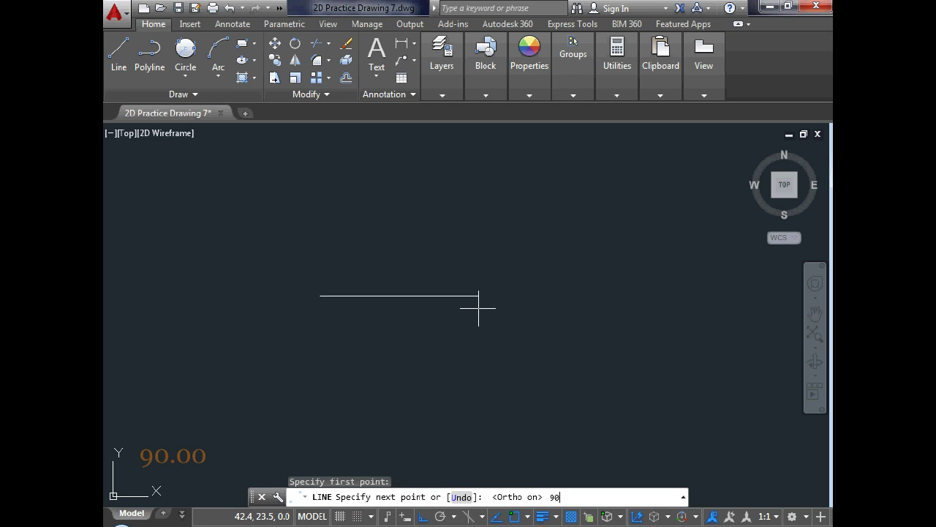
key("Return")
key("Escape")
middle_click_drag(449, 353, 450, 376)
key("Escape")
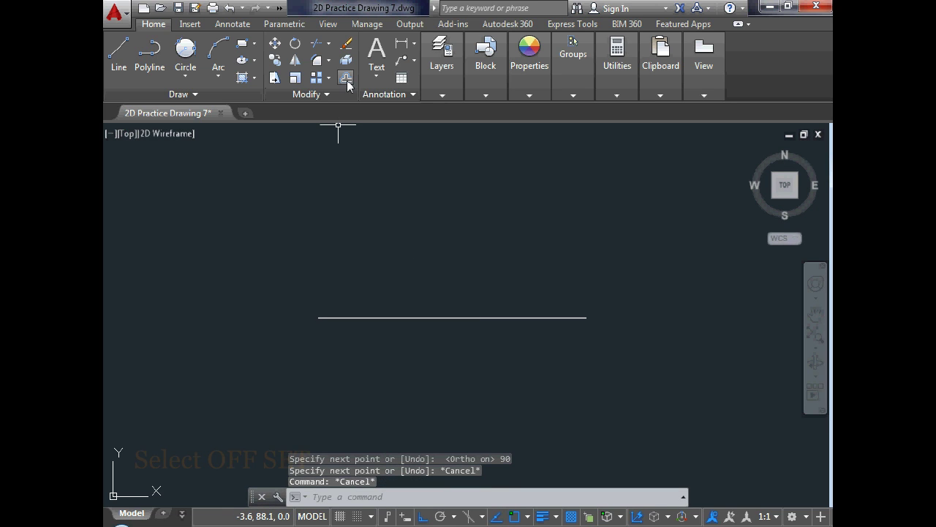
Offset the 90-unit line 40 units to make a parallel line above it
left_click(346, 78)
type("40")
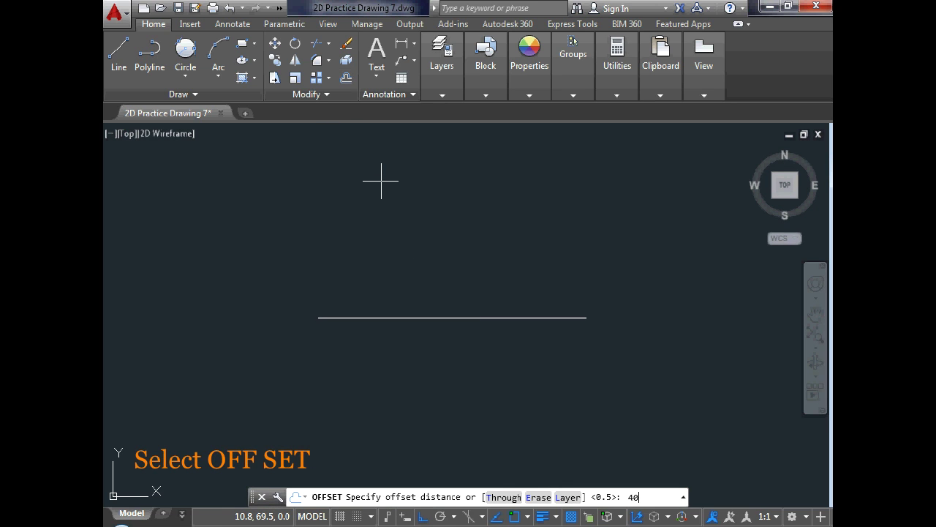
key("Return")
left_click(464, 318)
left_click(464, 255)
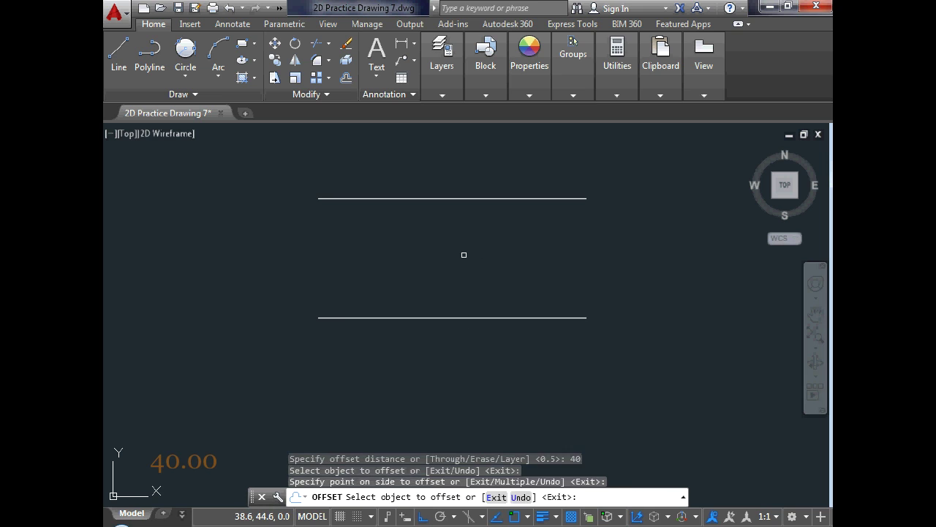
key("Escape")
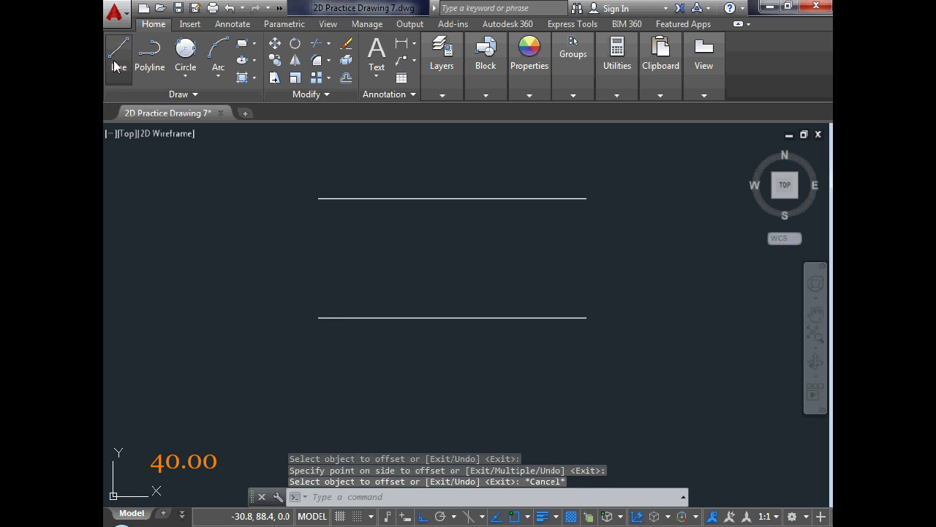
Draw two 79-unit vertical lines down from both ends of the upper line
left_click(118, 53)
left_click(318, 198)
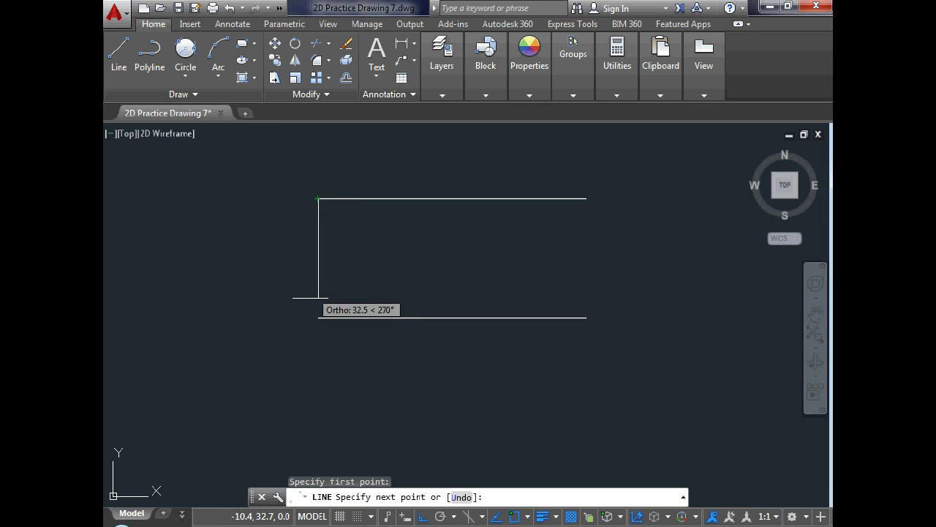
type("79")
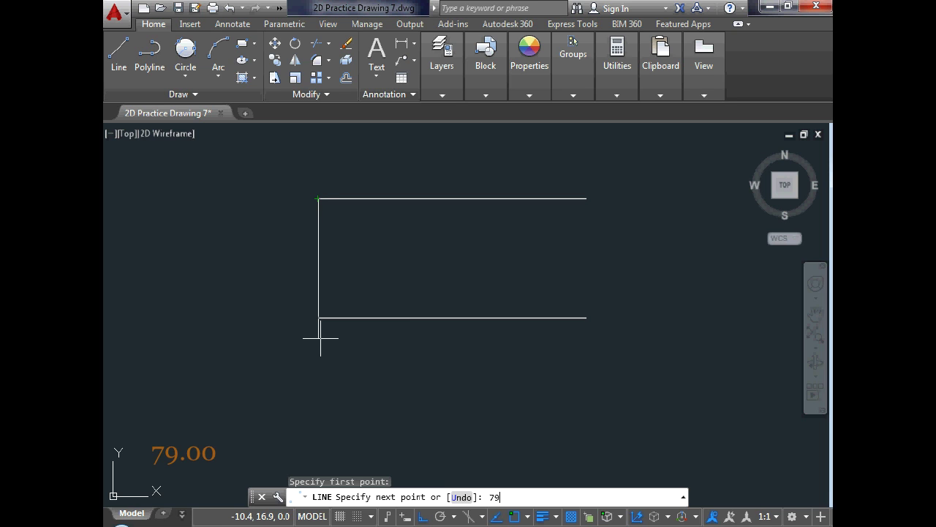
key("Return")
key("Escape")
key("Return")
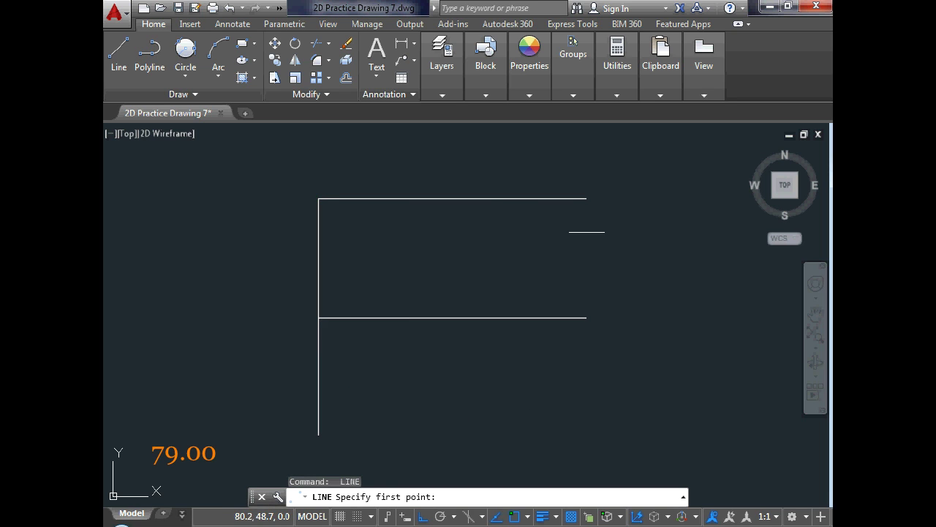
left_click(586, 198)
type("79")
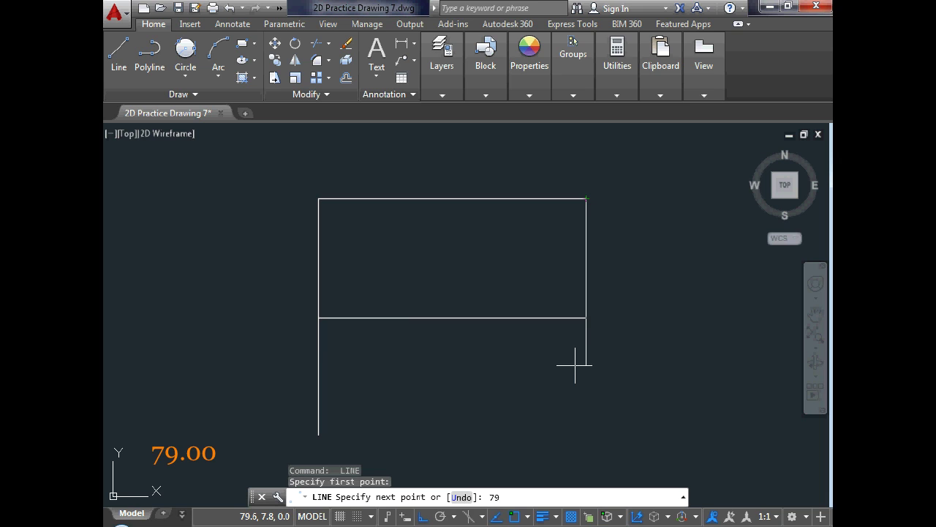
key("Return")
key("Escape")
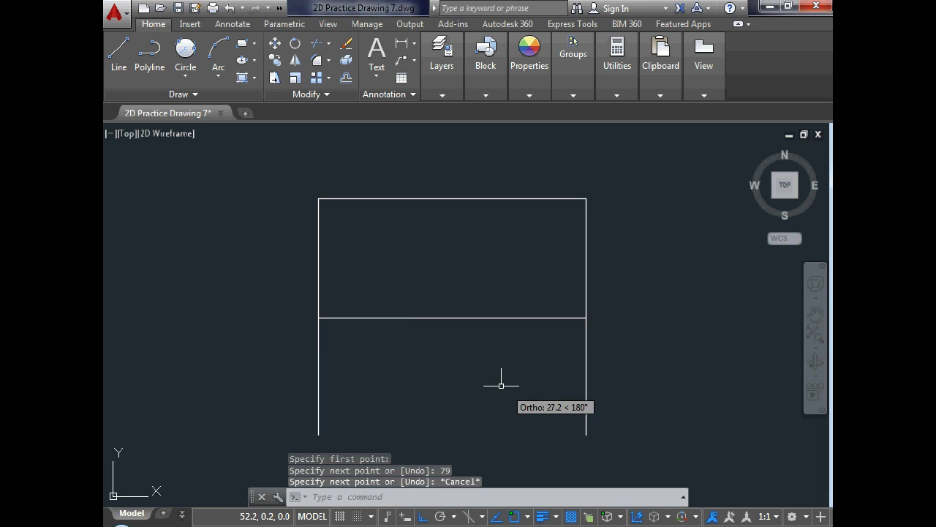
Offset the right vertical line 38 units to the left
left_click(345, 79)
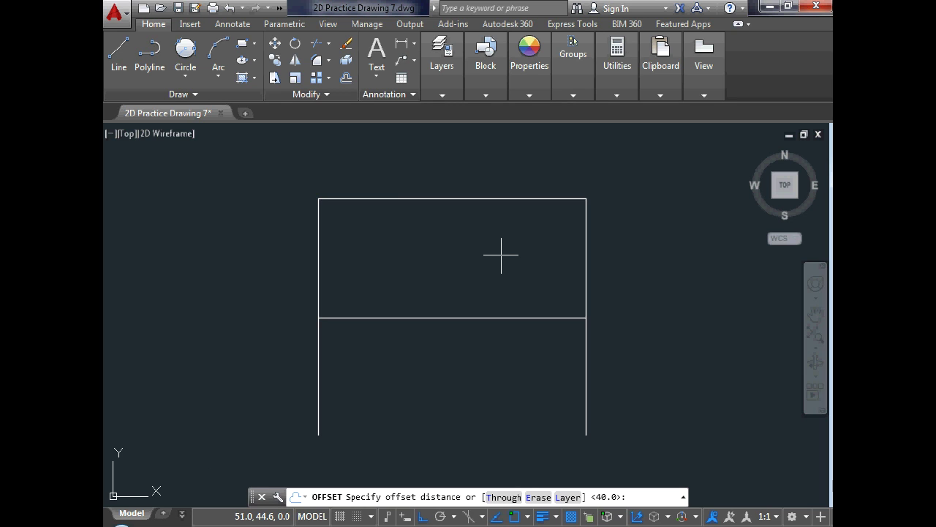
type("38")
key("Return")
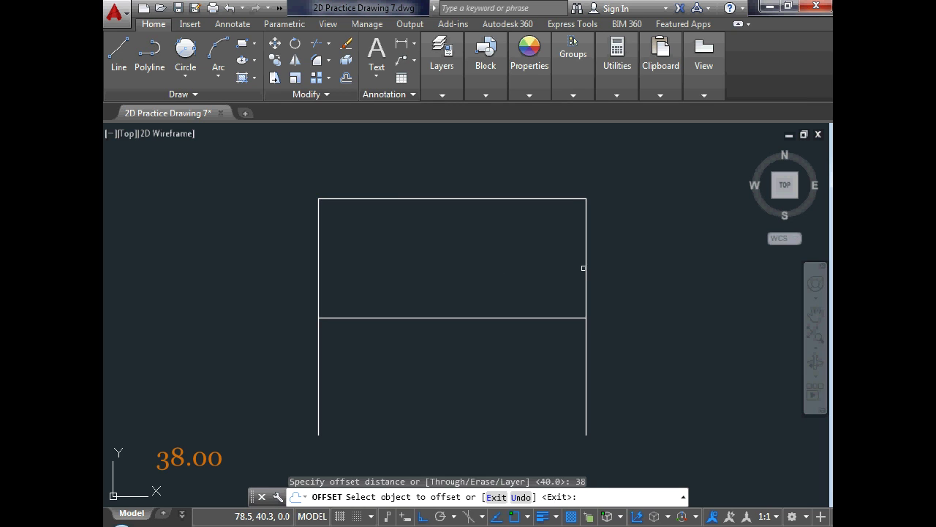
left_click(583, 268)
left_click(526, 268)
key("Escape")
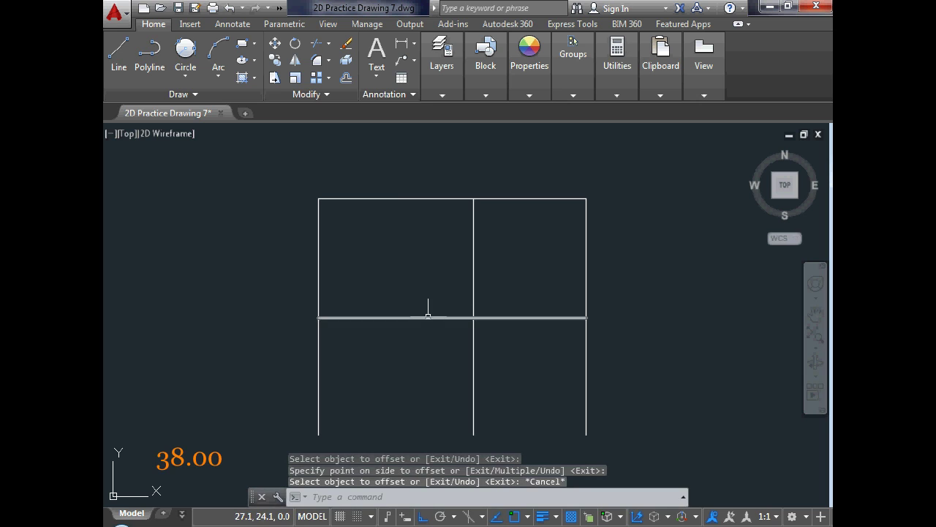
scroll(420, 296, "down", 2)
scroll(419, 301, "up", 2)
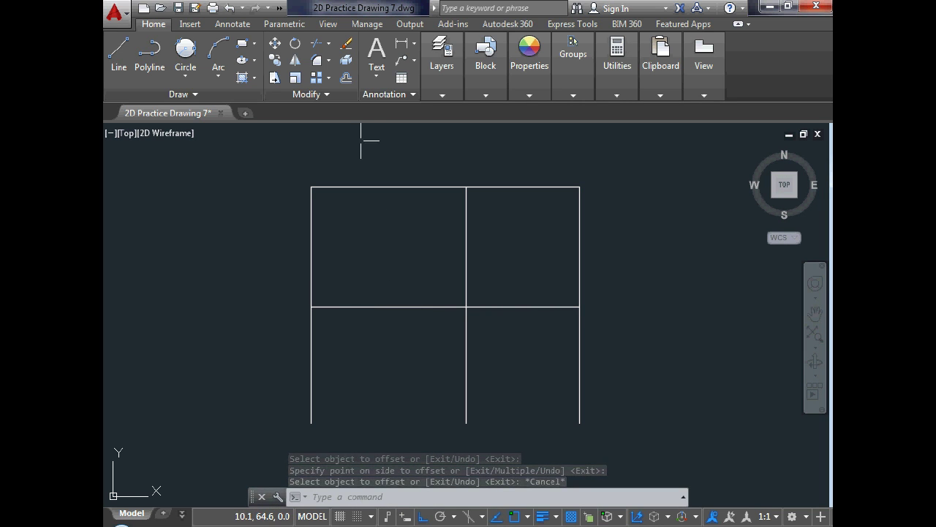
Offset the middle vertical line 12 units to each side
left_click(346, 79)
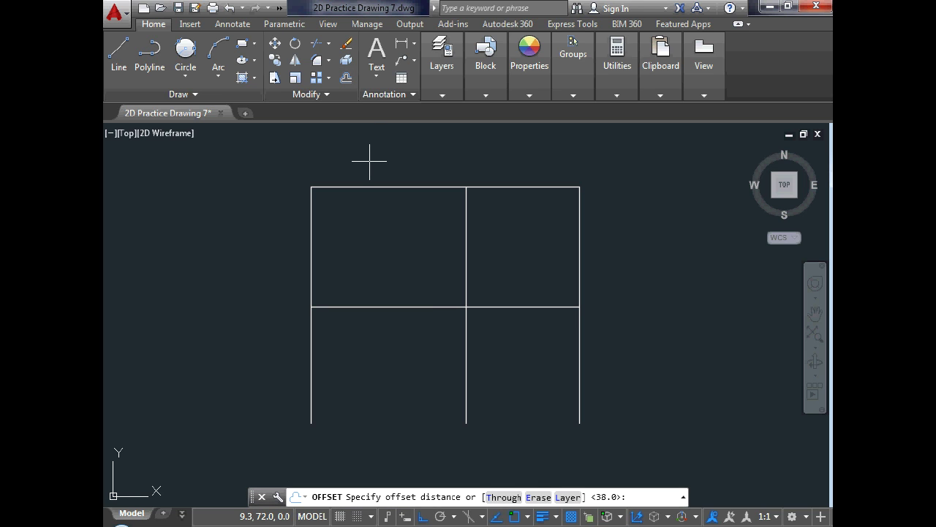
type("12")
key("Return")
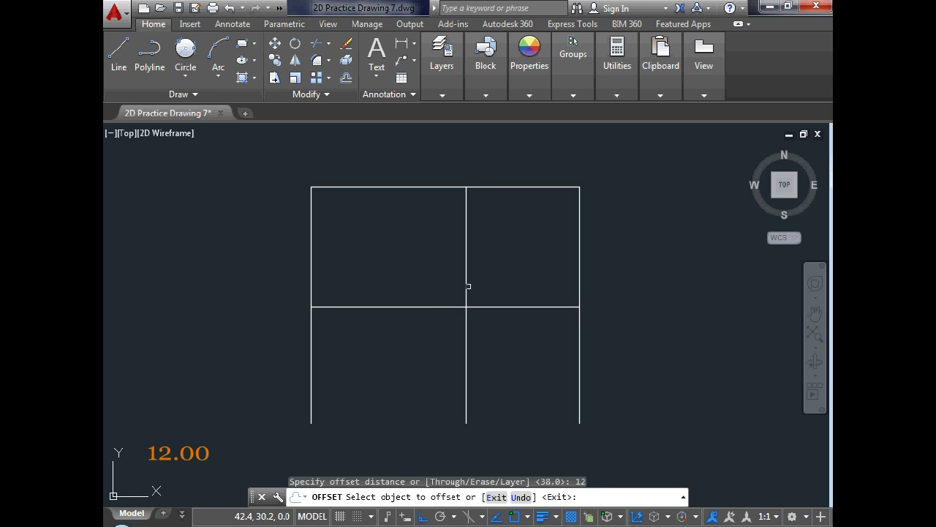
left_click(467, 289)
left_click(487, 294)
left_click(466, 282)
left_click(434, 275)
key("Escape")
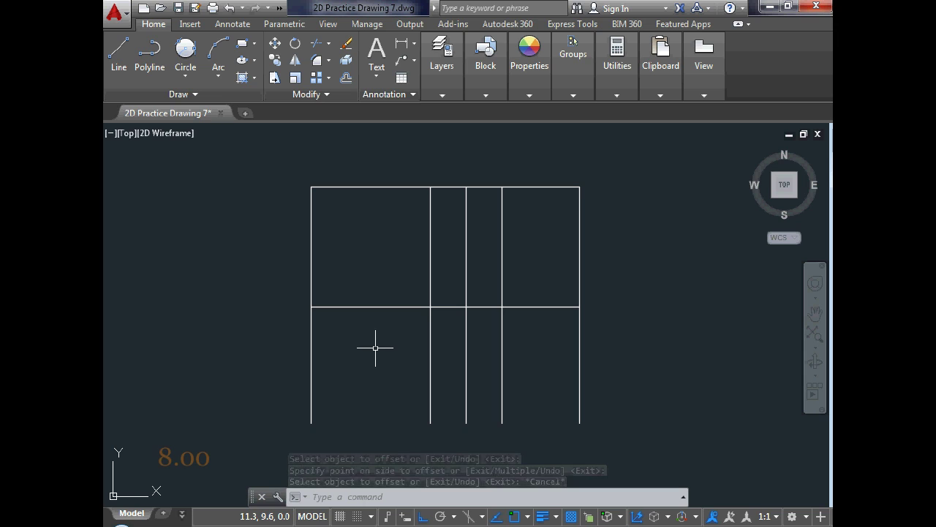
scroll(375, 347, "up", 2)
scroll(376, 344, "down", 2)
scroll(382, 287, "up", 2)
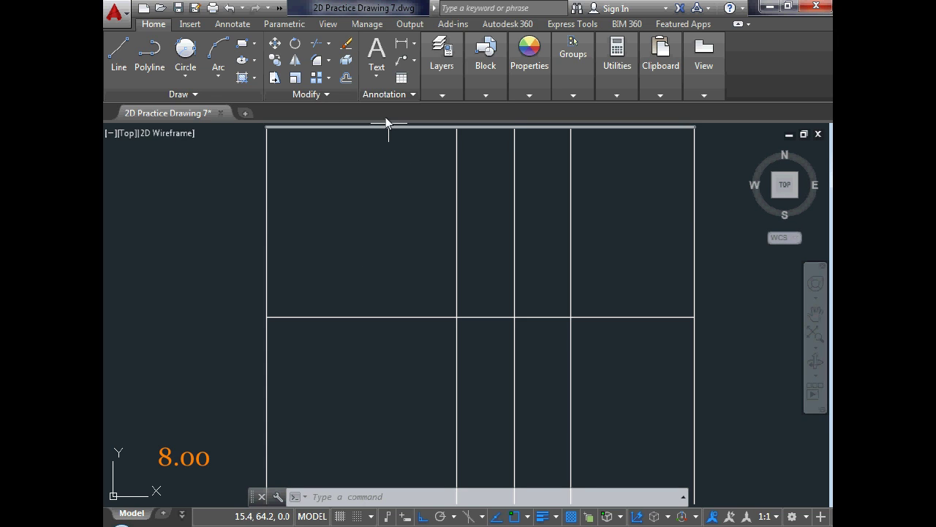
Offset the middle horizontal line 8 units above and 8 units below
left_click(348, 79)
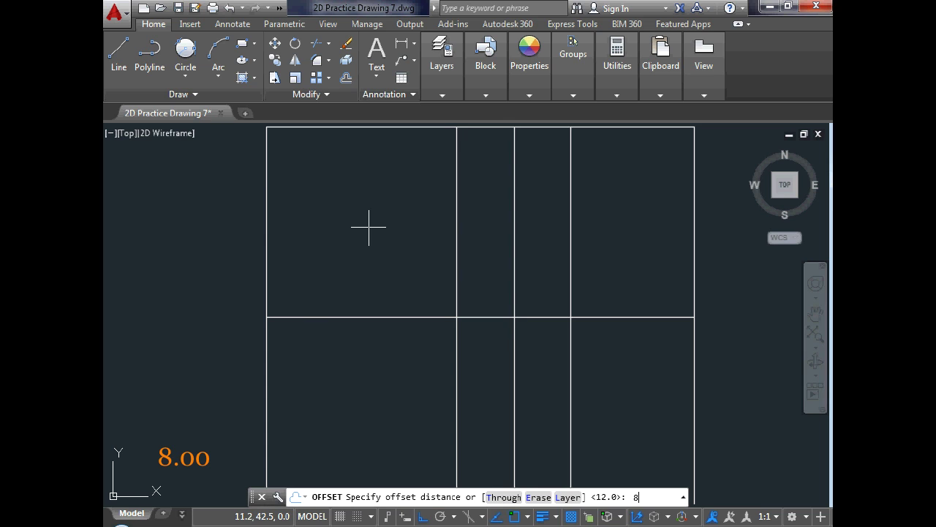
key("Return")
left_click(361, 317)
left_click(364, 293)
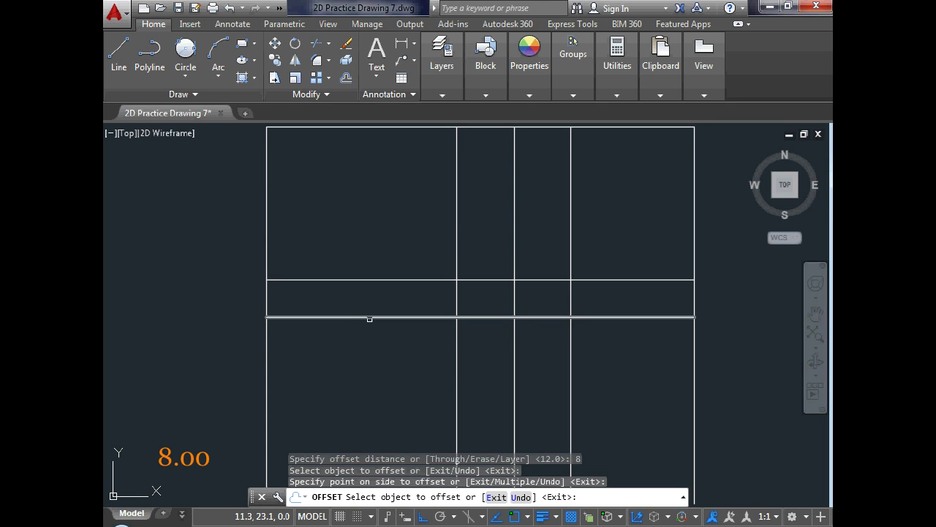
left_click(369, 319)
left_click(369, 343)
key("Escape")
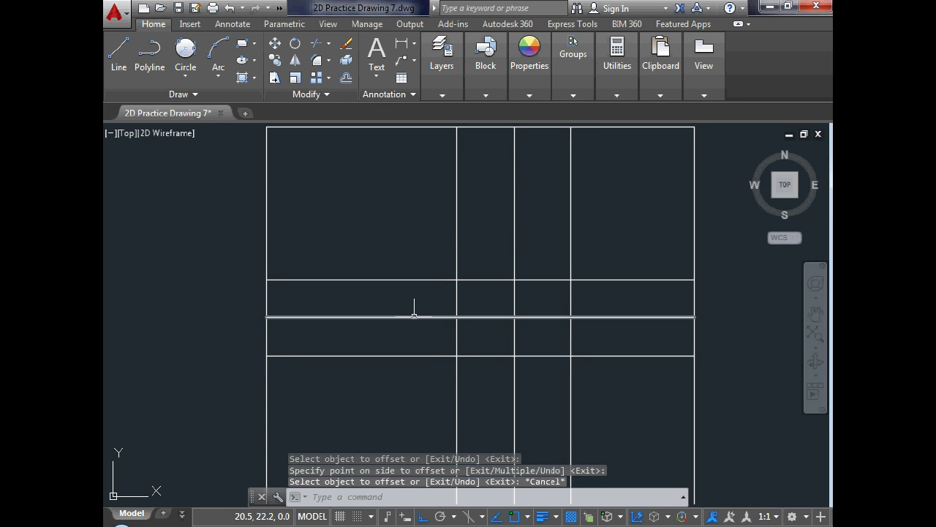
scroll(414, 316, "down", 2)
scroll(433, 292, "up", 2)
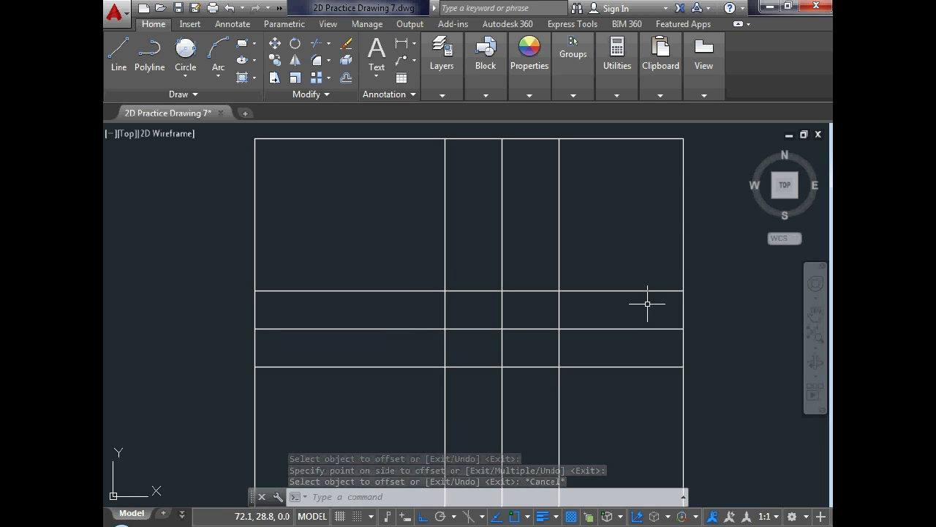
scroll(463, 275, "down", 3)
scroll(421, 264, "up", 2)
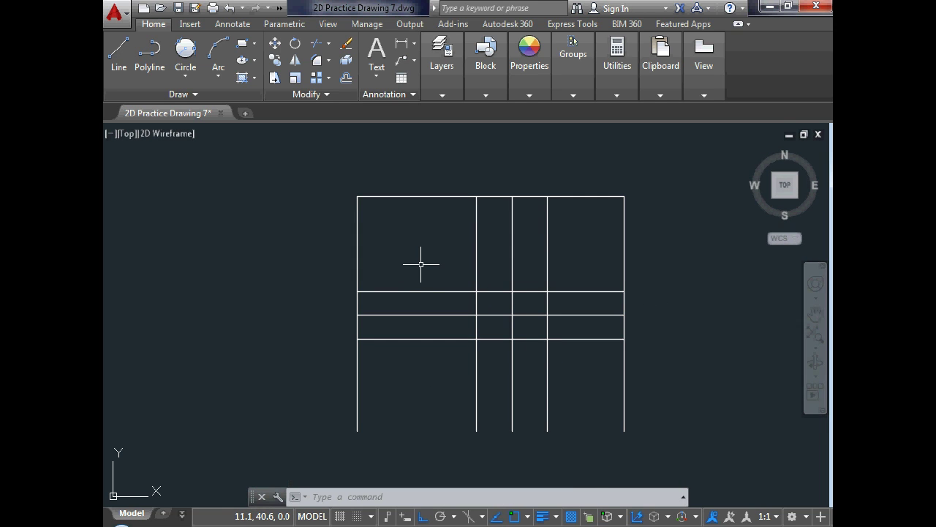
key("Escape")
key("Escape")
key("Escape")
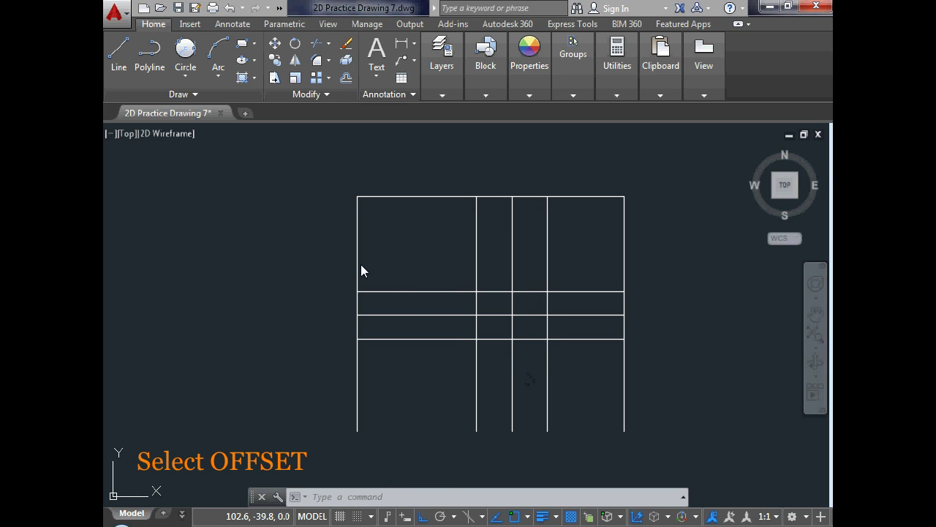
key("Escape")
key("Escape")
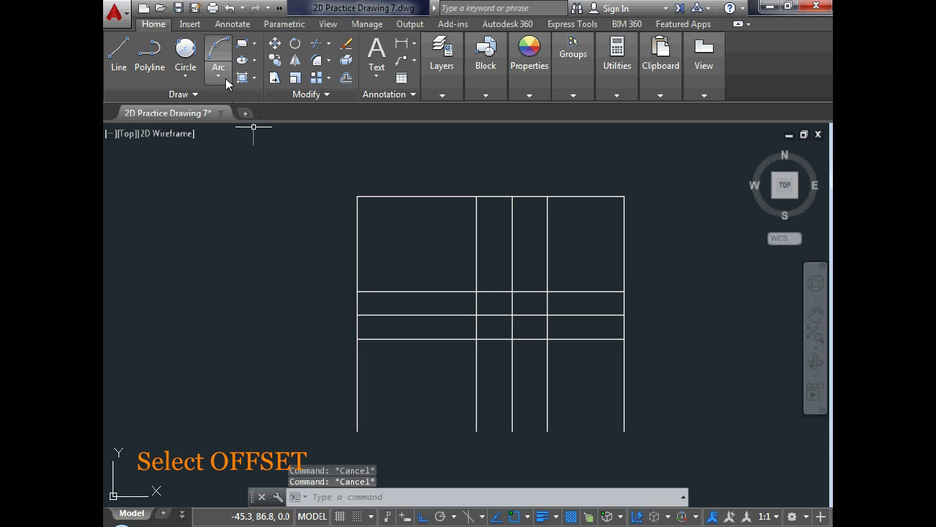
Offset a horizontal line 4.46 units downward to split the lower band
type("o")
key("Return")
scroll(537, 339, "up", 2)
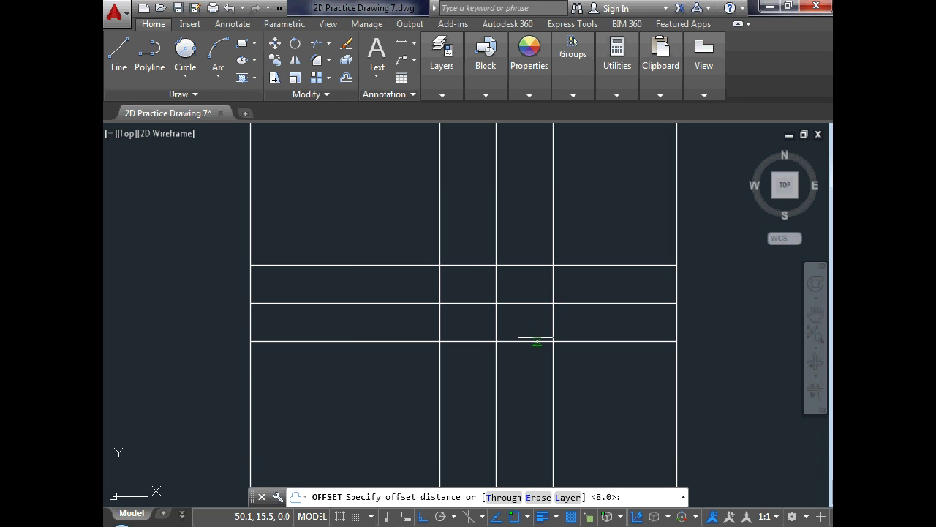
type("4.46")
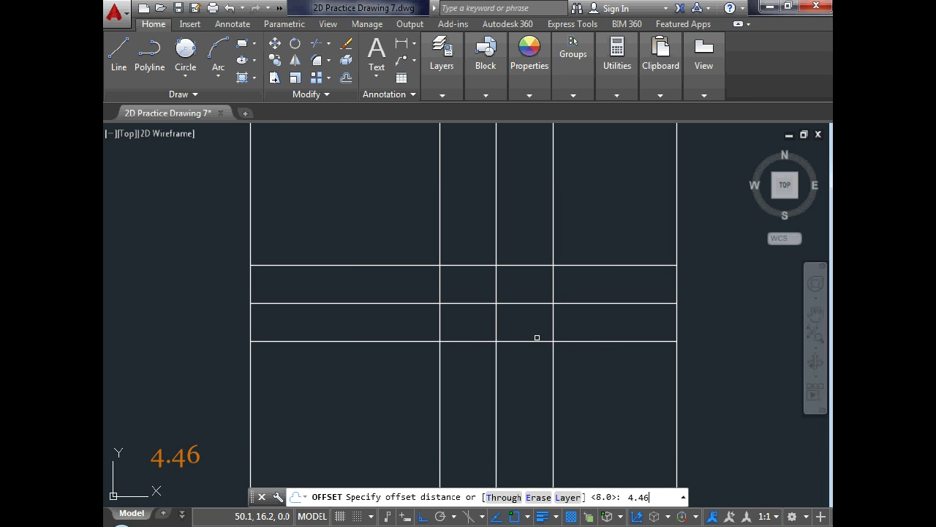
key("Return")
left_click(536, 303)
left_click(531, 320)
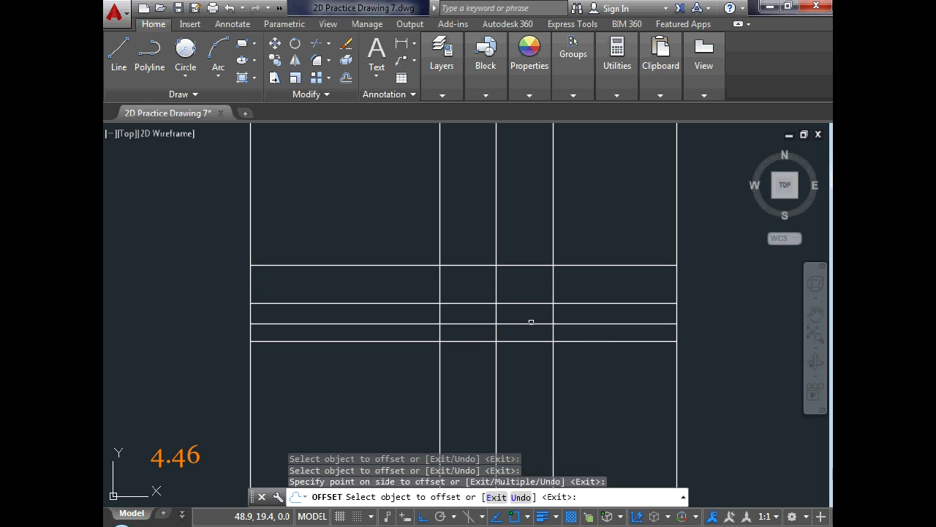
key("Escape")
left_click(180, 71)
left_click(191, 96)
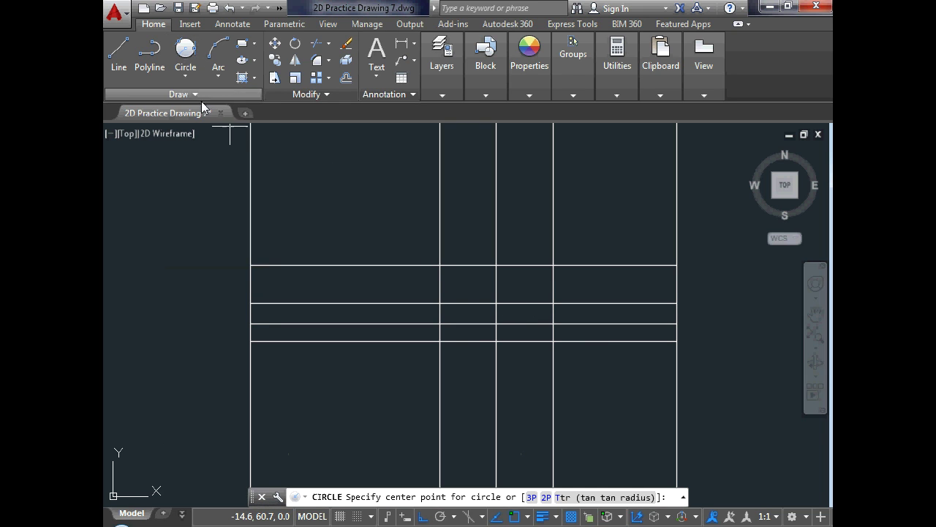
Draw a radius-13.5 circle centred on the central line intersection
left_click(496, 323)
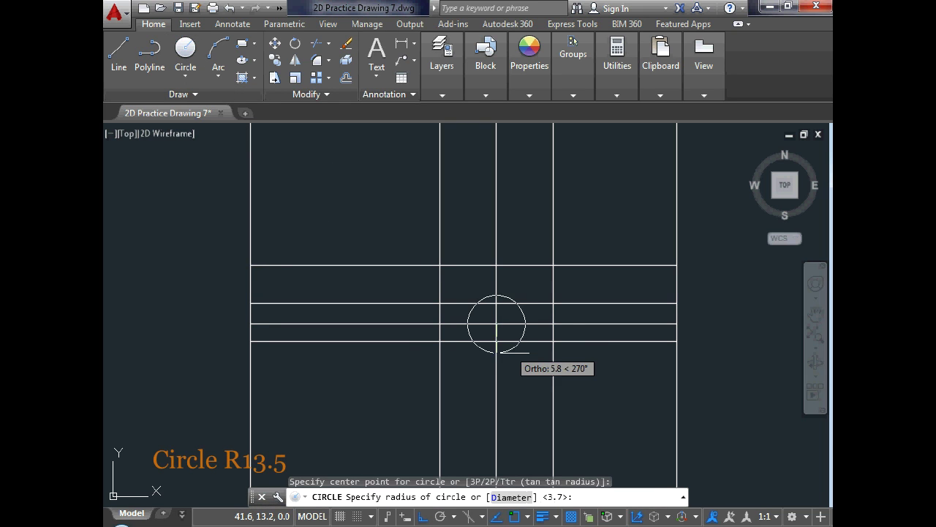
type("13.5")
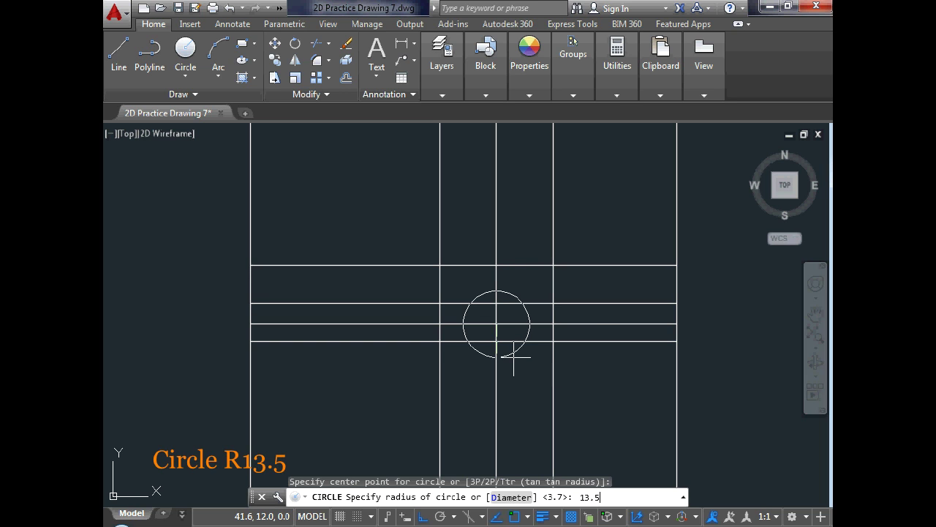
key("Return")
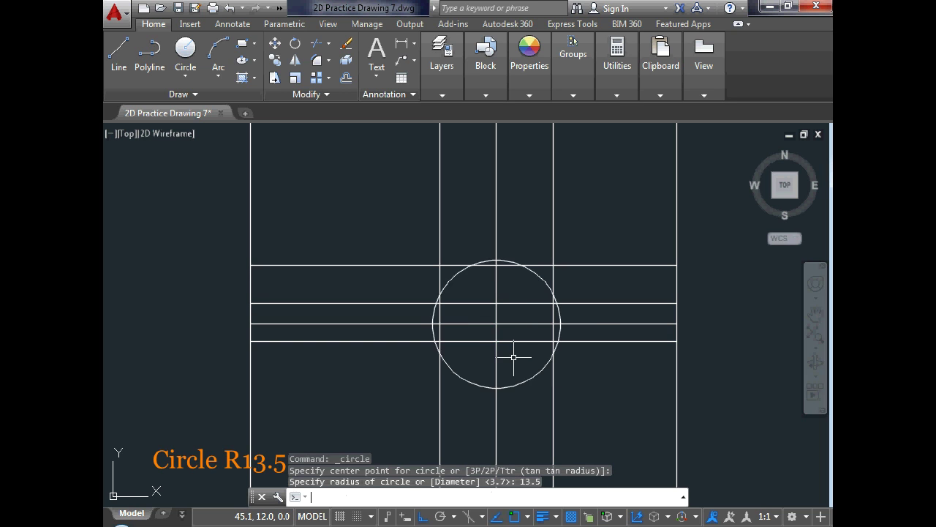
Erase the horizontal helper line through the circle's centre
left_click(486, 322)
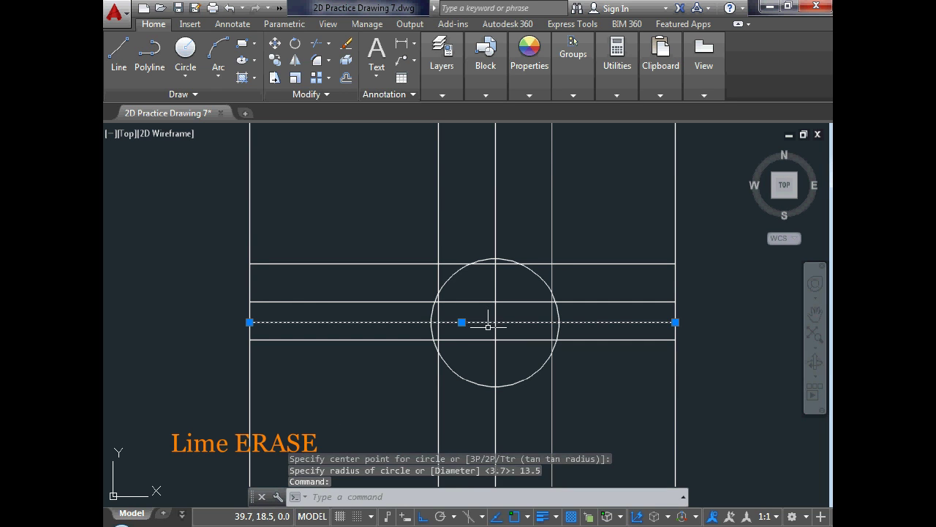
left_click(346, 77)
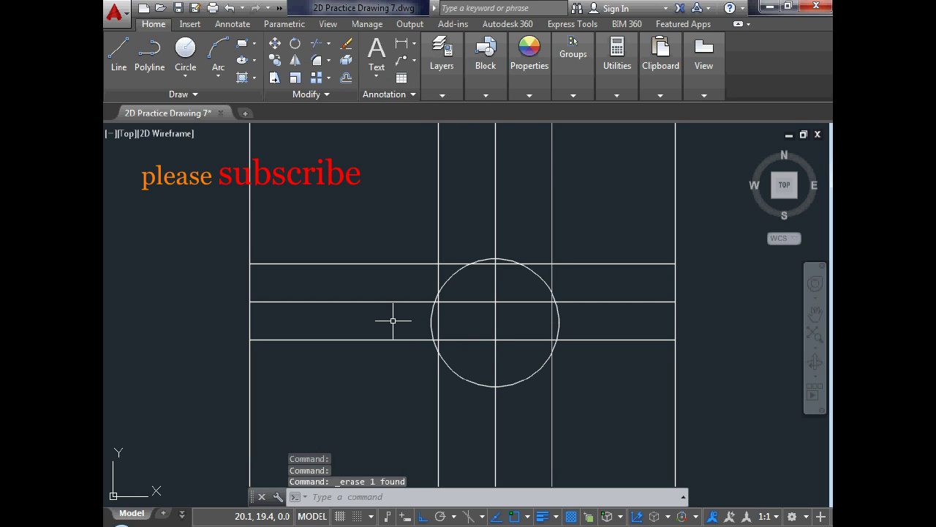
scroll(393, 320, "down", 2)
scroll(434, 308, "up", 2)
key("Escape")
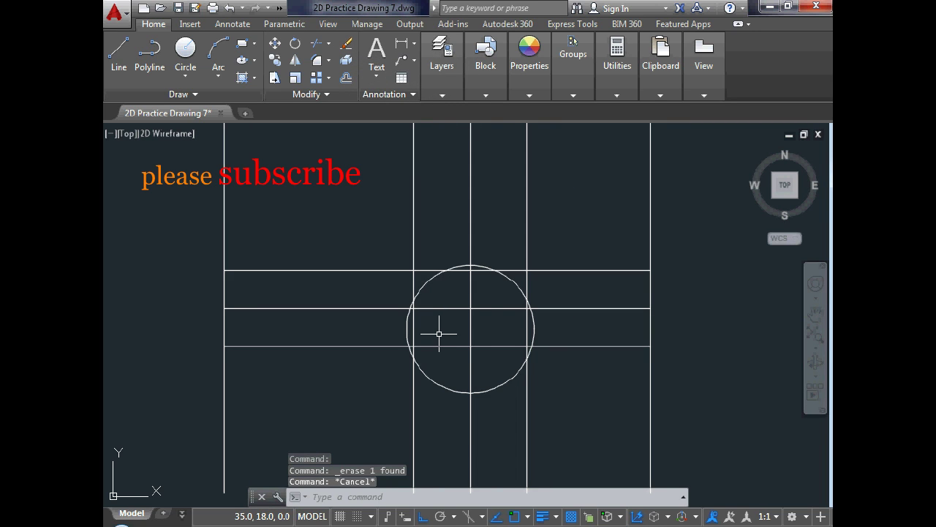
scroll(453, 326, "down", 2)
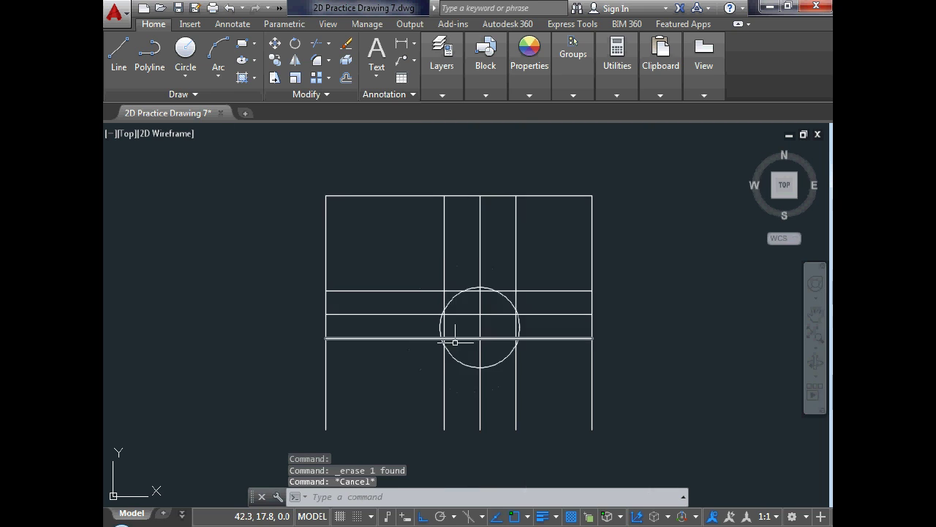
scroll(444, 349, "up", 2)
type("tr")
key("Return")
key("Escape")
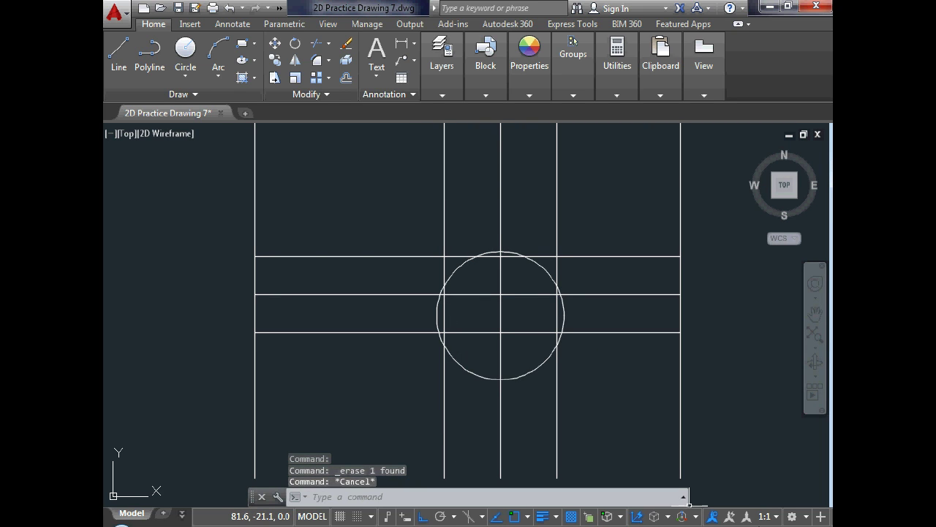
middle_click_drag(591, 419, 579, 408)
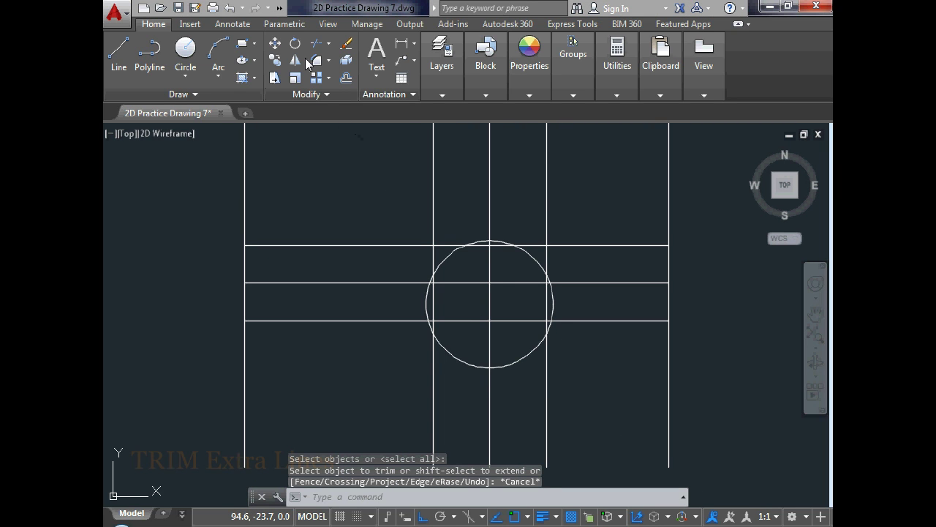
key("Return")
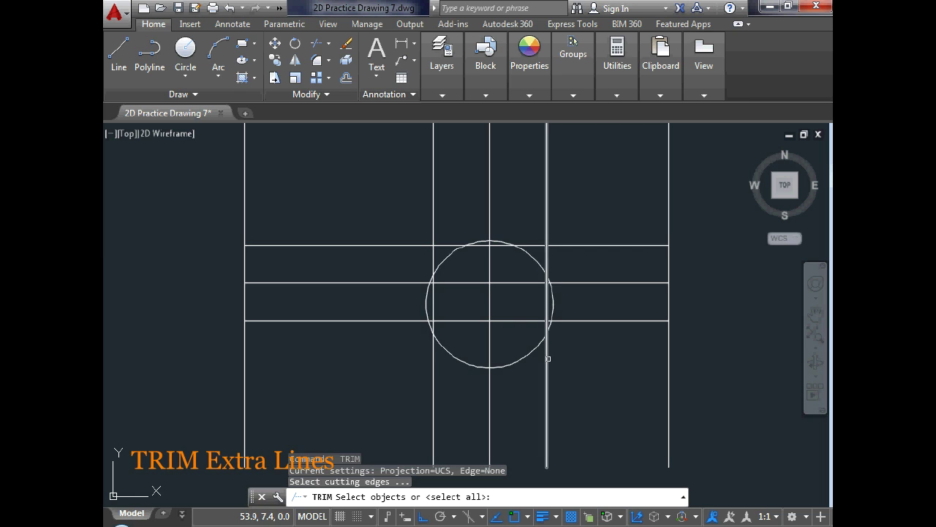
Trim the two inner vertical lines below the circle, using all objects as edges
key("Return")
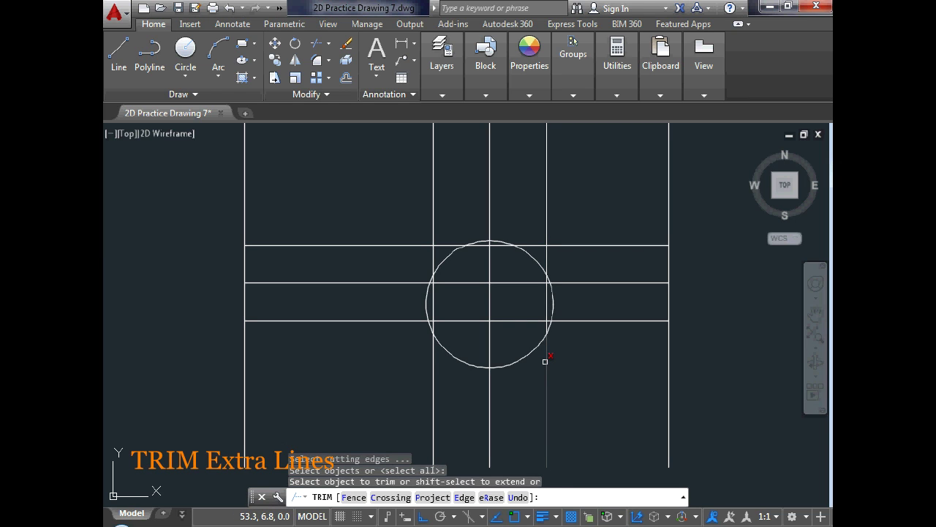
left_click(545, 361)
left_click(434, 391)
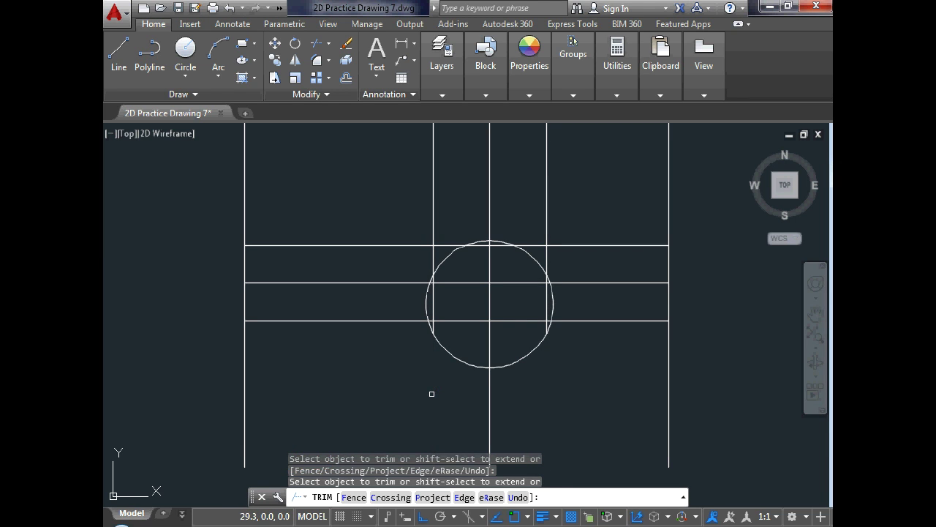
key("Escape")
Offset the top horizontal line 6 units upward
left_click(343, 79)
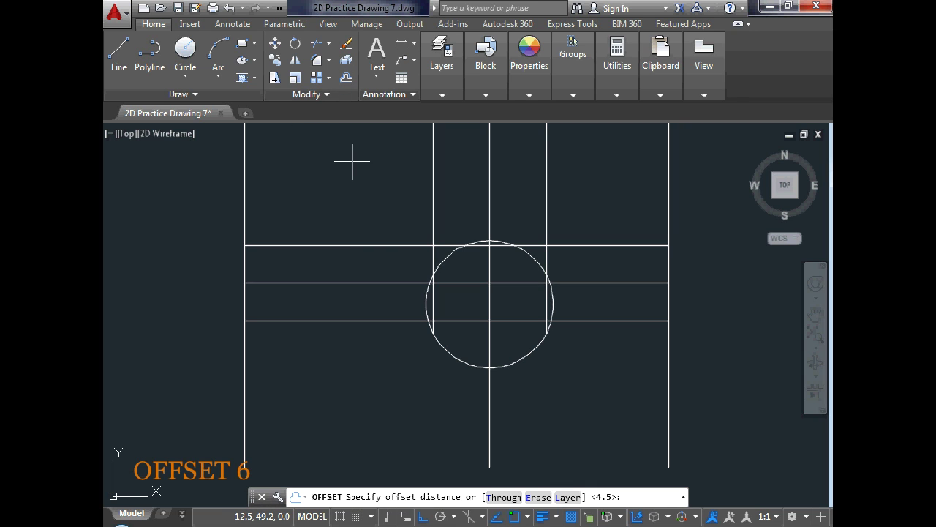
type("6")
key("Return")
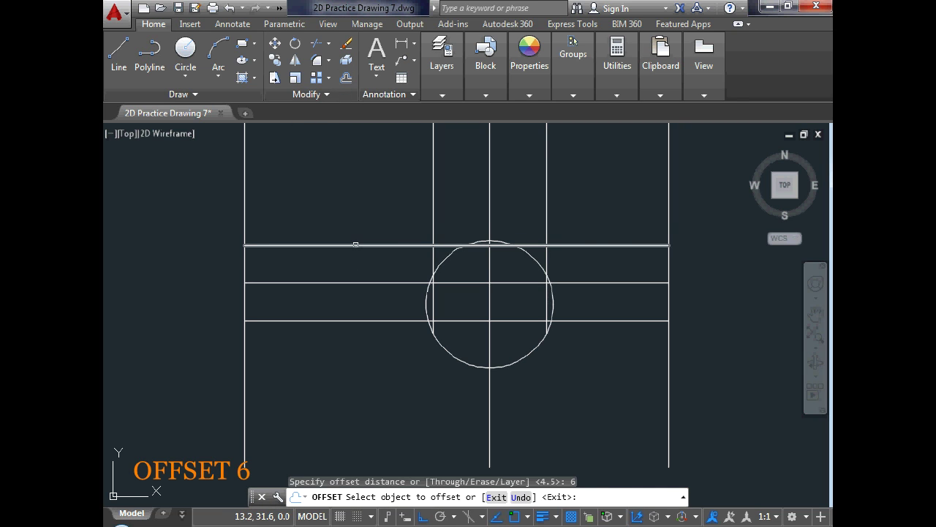
left_click(355, 245)
left_click(356, 215)
key("Escape")
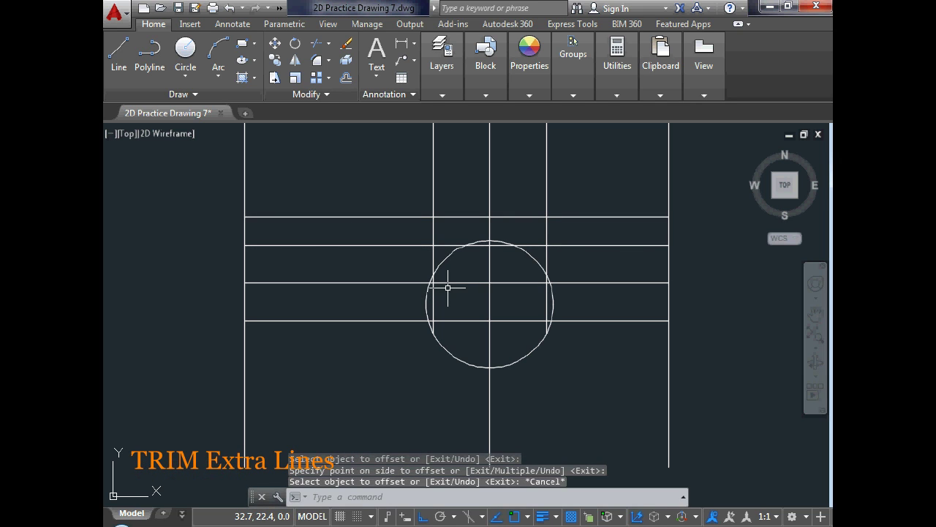
Trim an inner vertical line above the circle
type("tr")
key("Return")
key("Return")
left_click(434, 258)
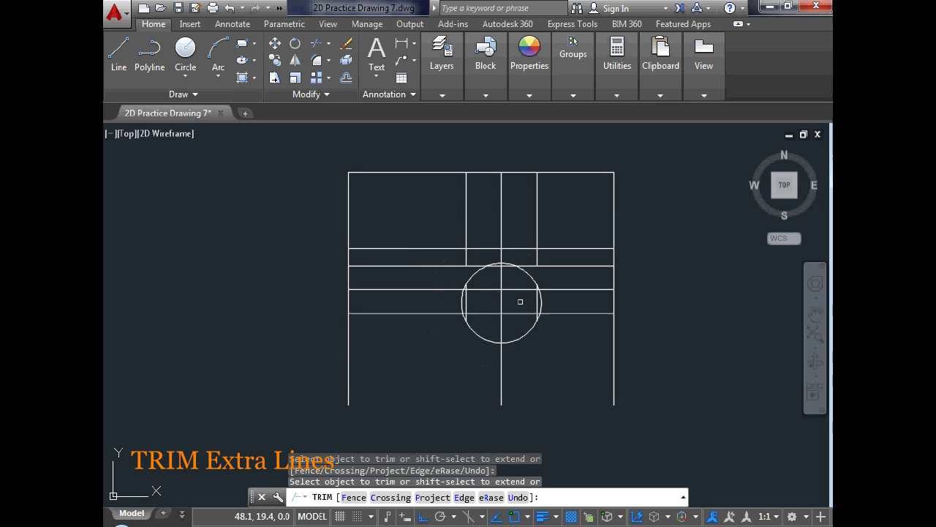
key("Escape")
Erase the two short leftover line segments inside the circle
left_click(545, 303)
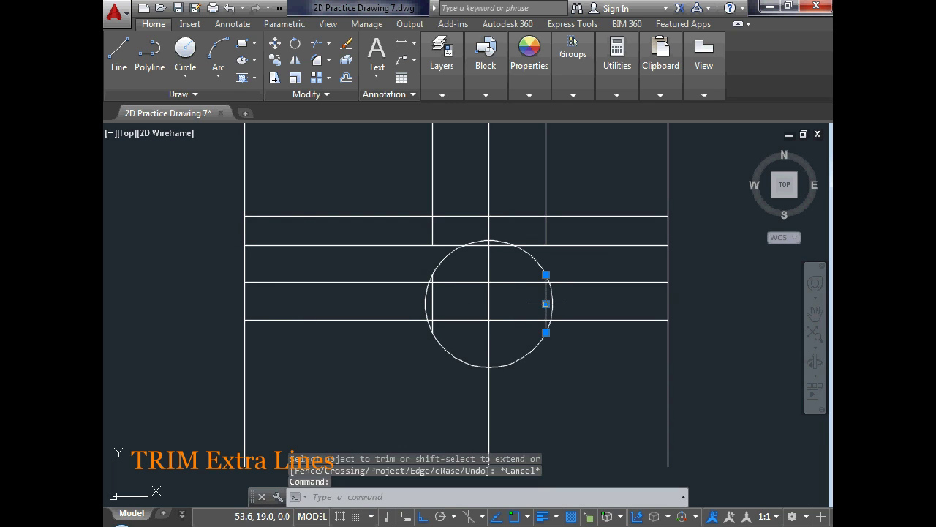
left_click(433, 299)
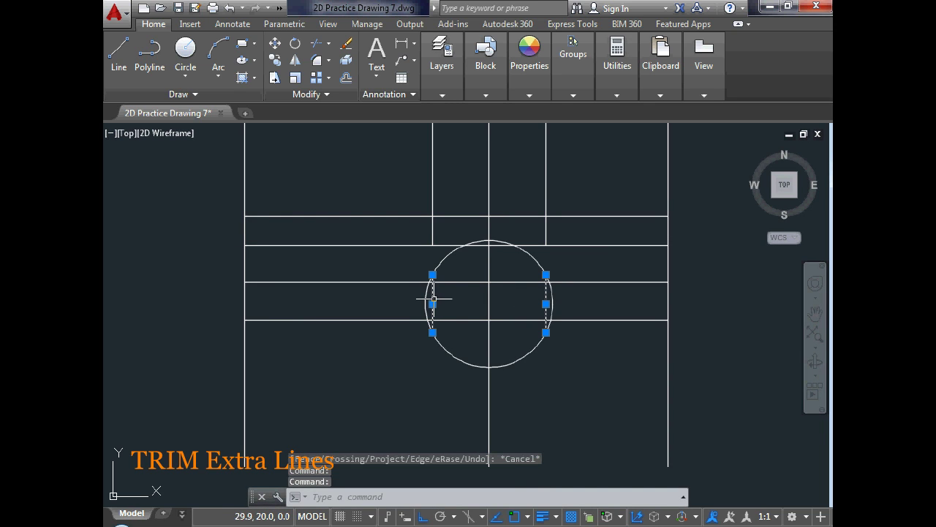
left_click(345, 45)
scroll(426, 220, "down", 4)
scroll(397, 188, "up", 4)
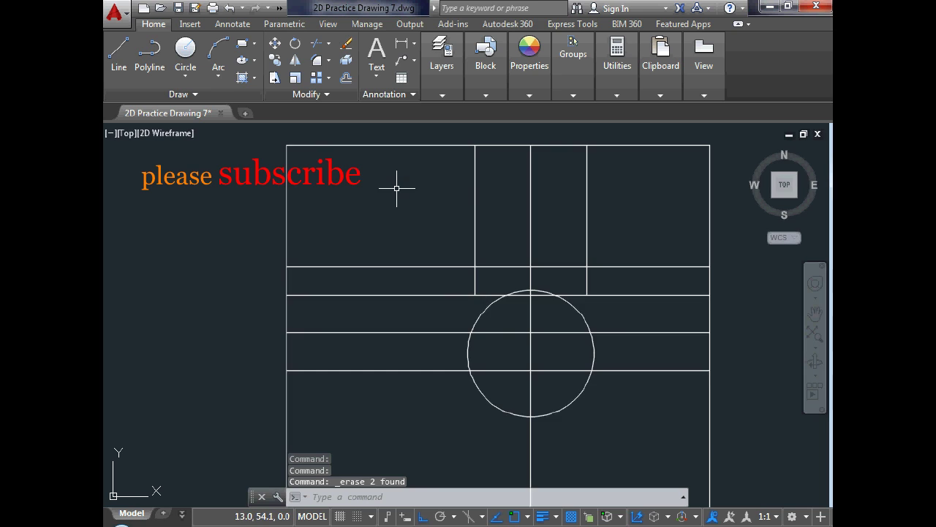
key("Escape")
scroll(426, 267, "down", 2)
scroll(472, 336, "up", 2)
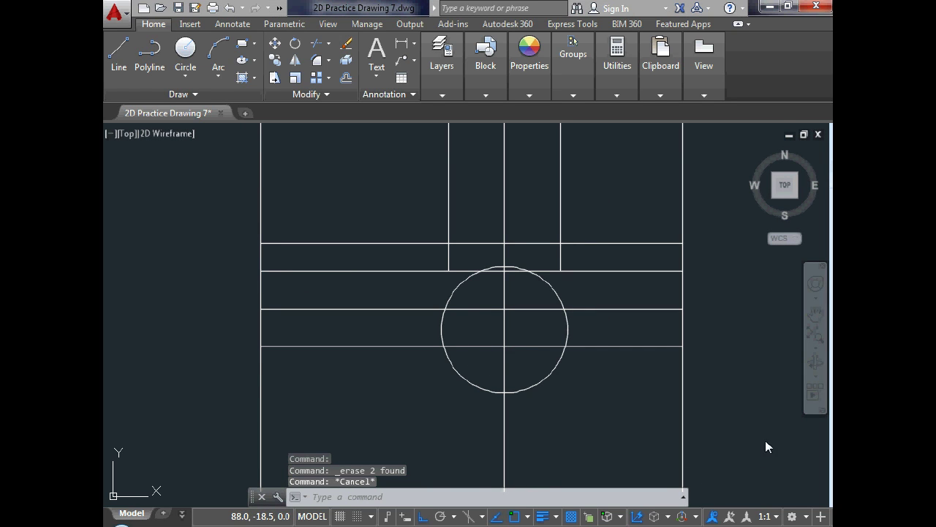
key("Escape")
scroll(379, 267, "down", 2)
scroll(379, 267, "up", 2)
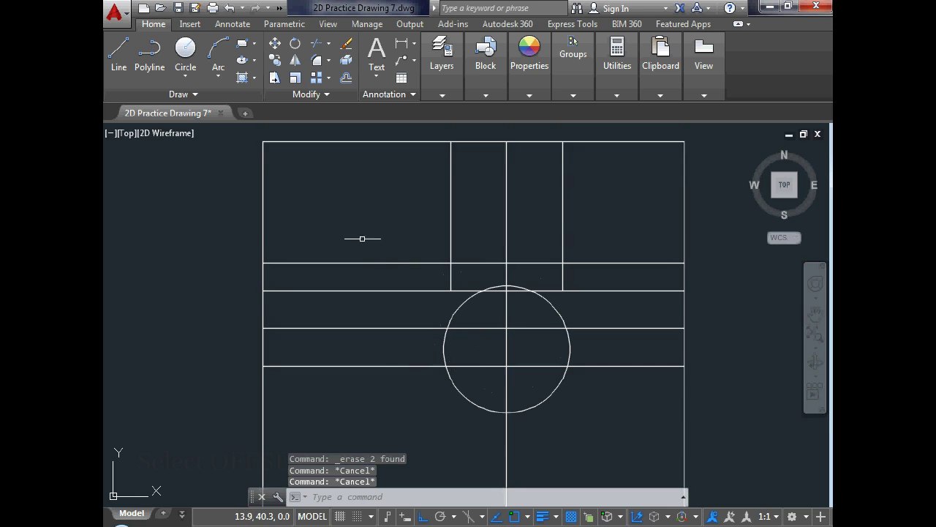
Offset the left vertical line 14 units to the right
left_click(346, 78)
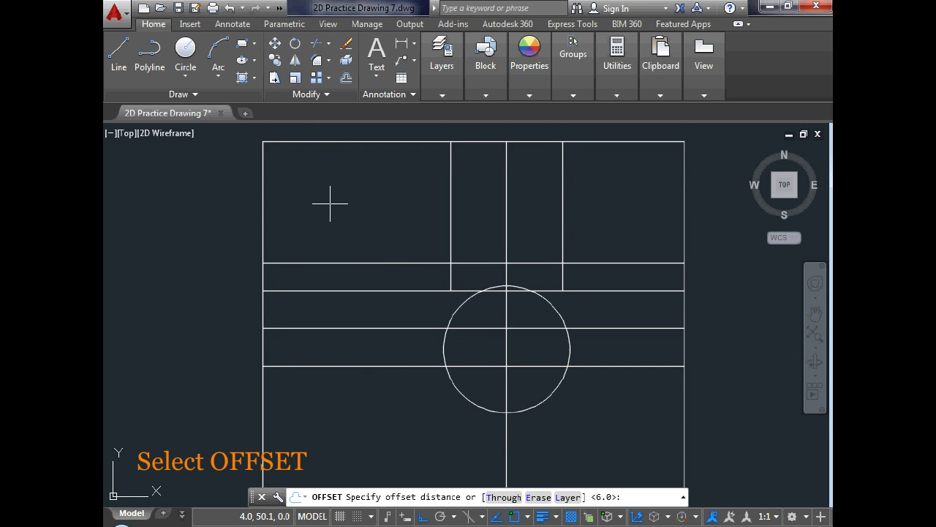
type("14")
key("Return")
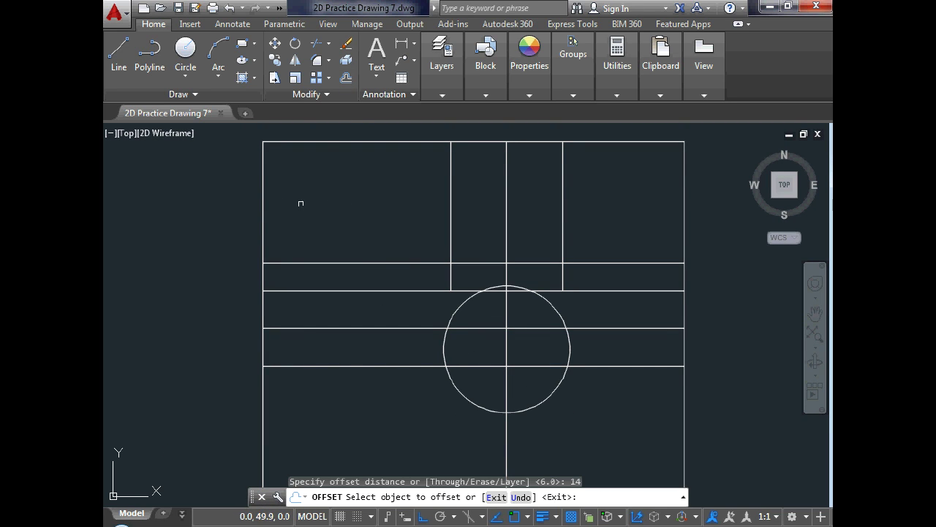
left_click(263, 201)
left_click(308, 208)
key("Escape")
Offset the horizontal centre line 22 units downward
key("Return")
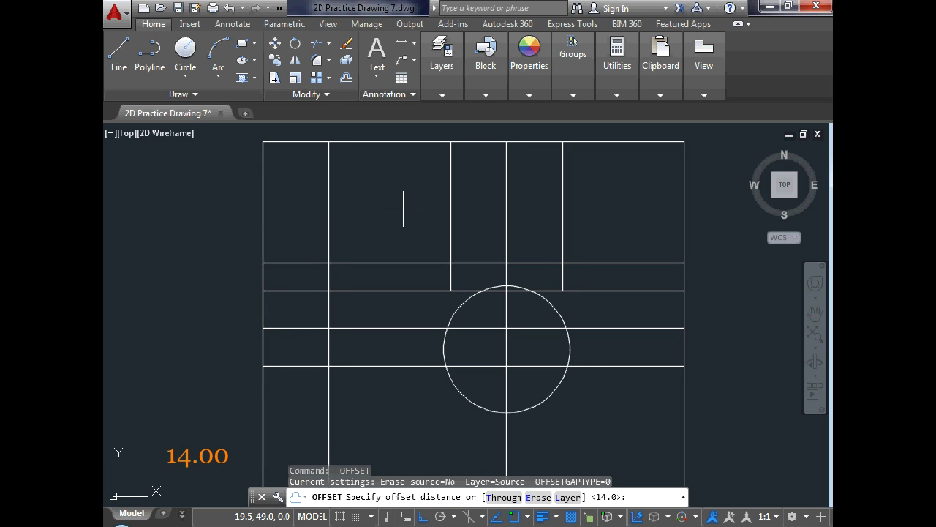
type("22")
key("Return")
left_click(403, 327)
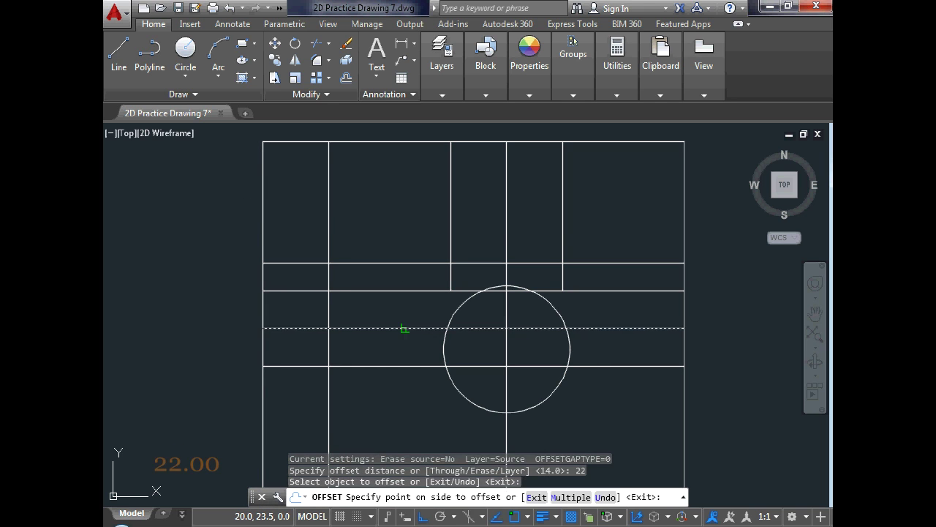
left_click(401, 373)
key("Escape")
scroll(402, 334, "down", 1)
scroll(404, 351, "up", 1)
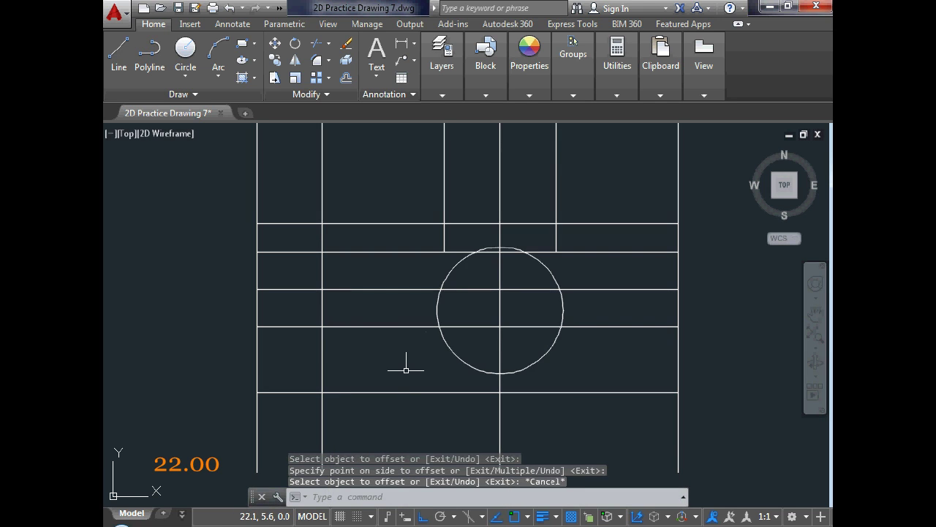
scroll(401, 359, "down", 1)
scroll(403, 368, "up", 1)
Clear pending commands, including a restarted OFFSET (o) that was cancelled
key("Escape")
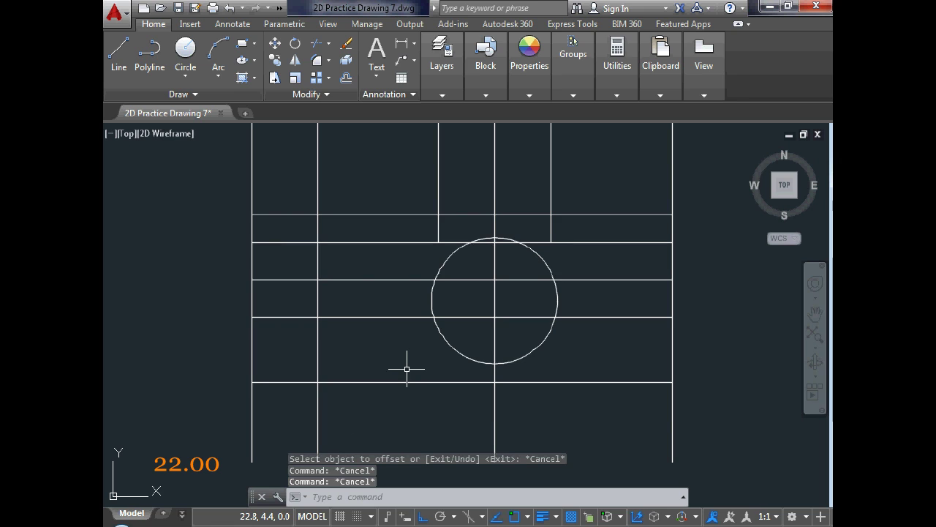
key("Escape")
type("o")
key("Return")
key("Escape")
scroll(442, 357, "down", 1)
scroll(435, 269, "up", 2)
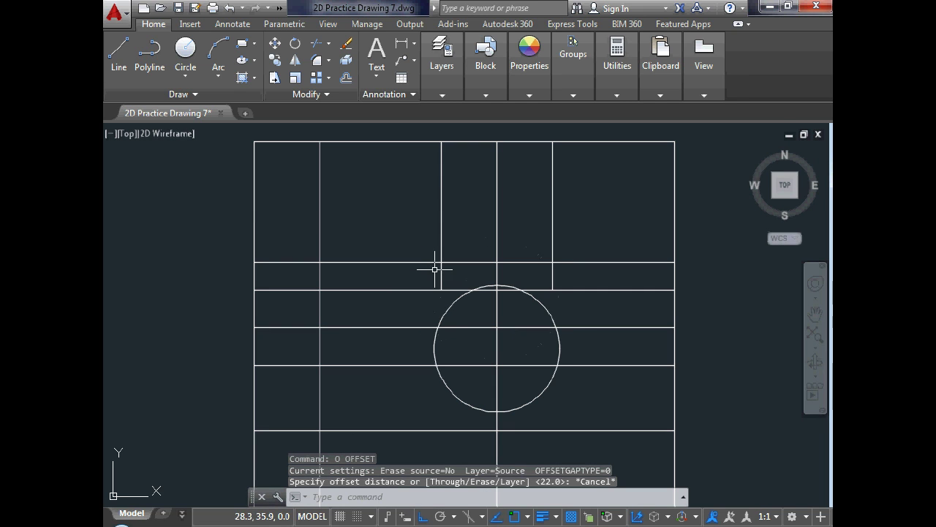
key("Escape")
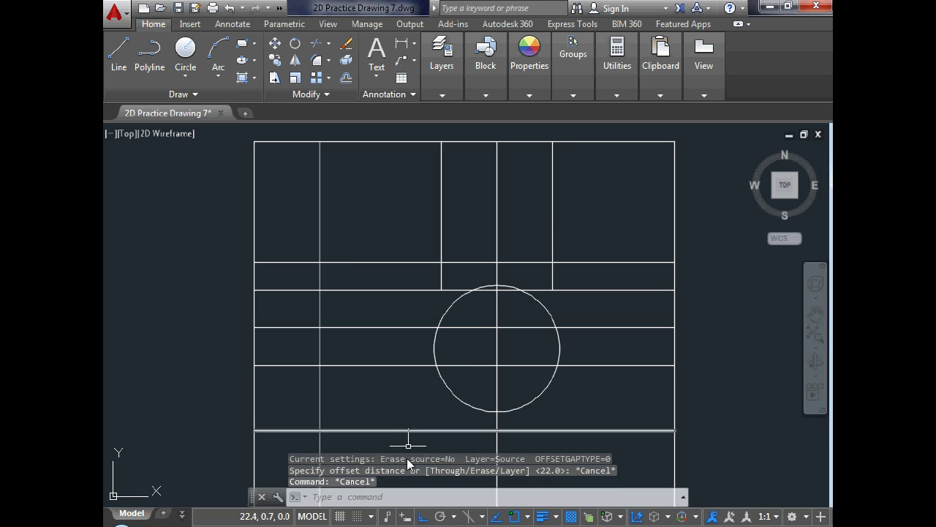
key("Escape")
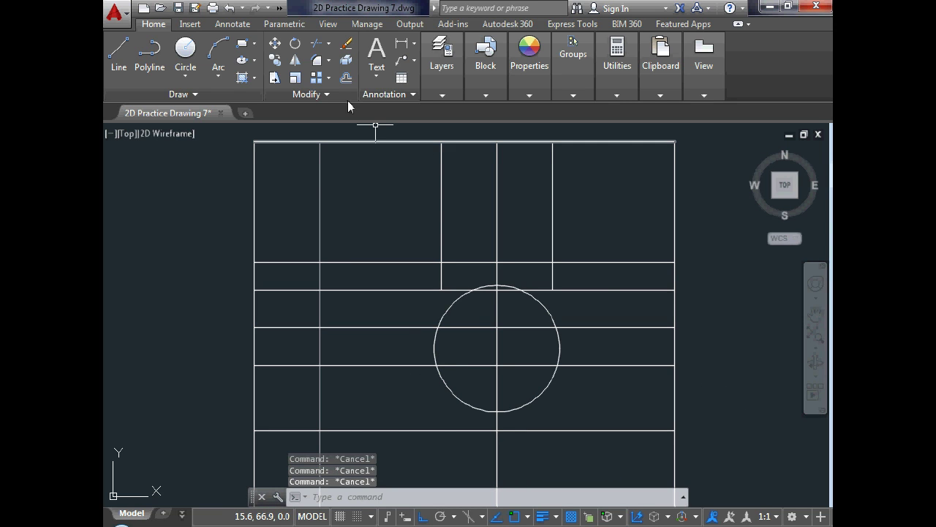
Trim off the top of the right inner vertical line, using all objects as cutting edges
left_click(316, 43)
key("Return")
left_click(441, 201)
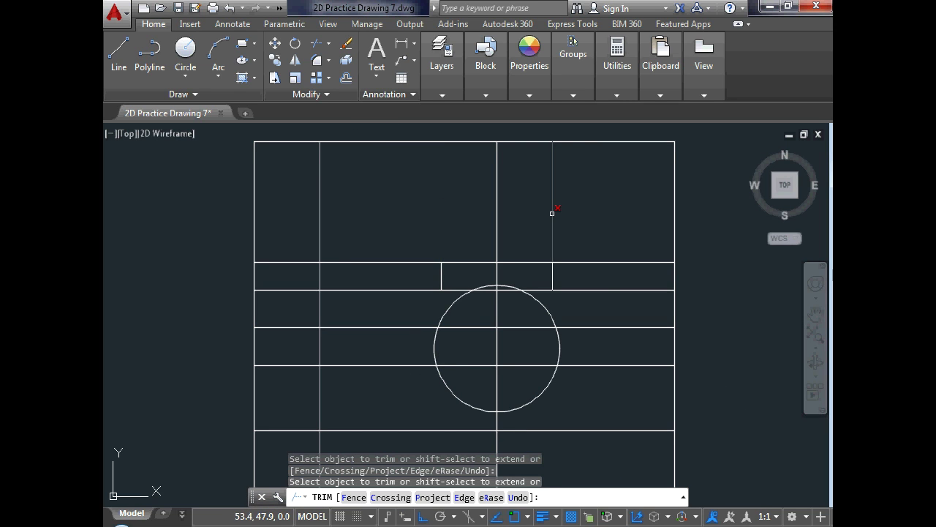
scroll(471, 243, "down", 3)
scroll(402, 247, "up", 3)
key("Escape")
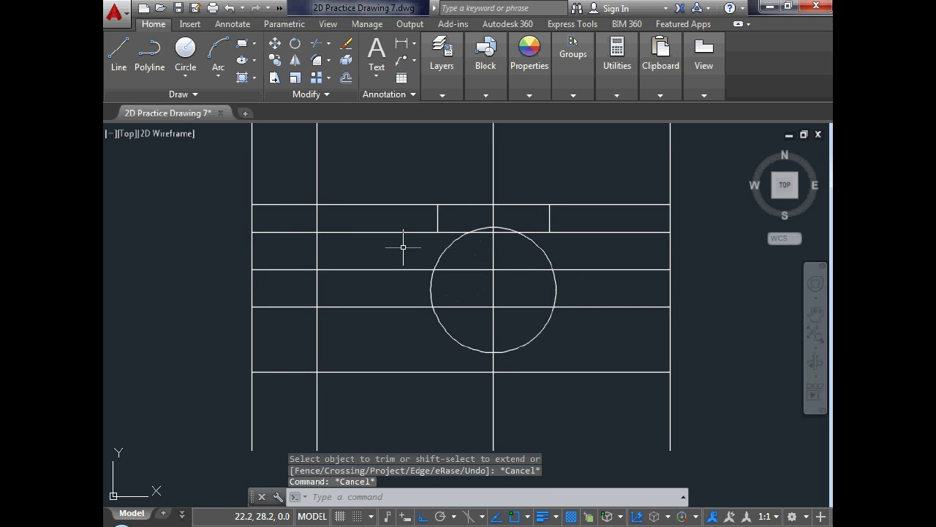
key("Escape")
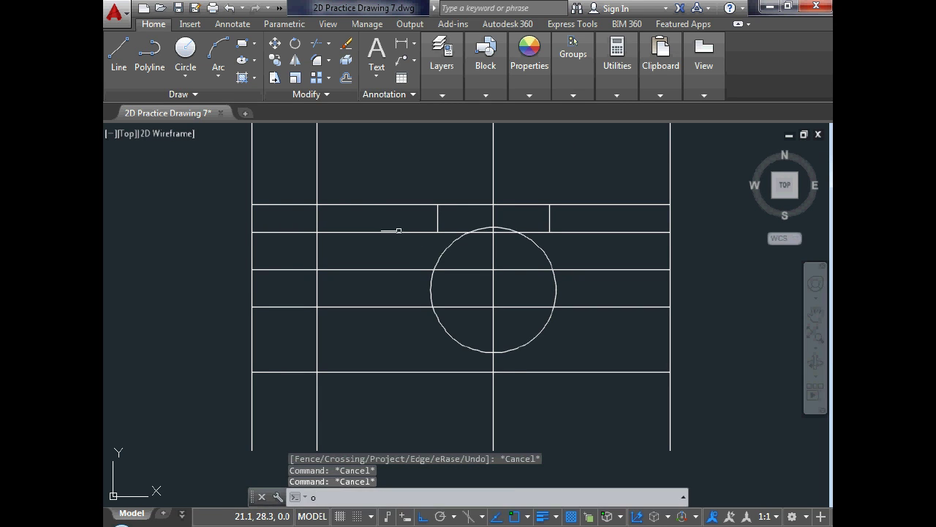
Offset the vertical centre line 19 units to the left
type("o")
key("Escape")
type("0")
key("Escape")
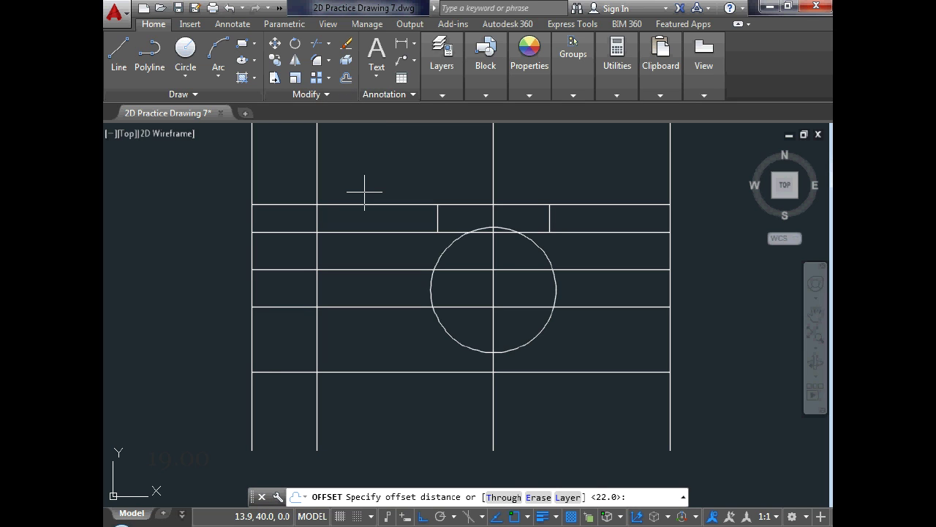
key("Return")
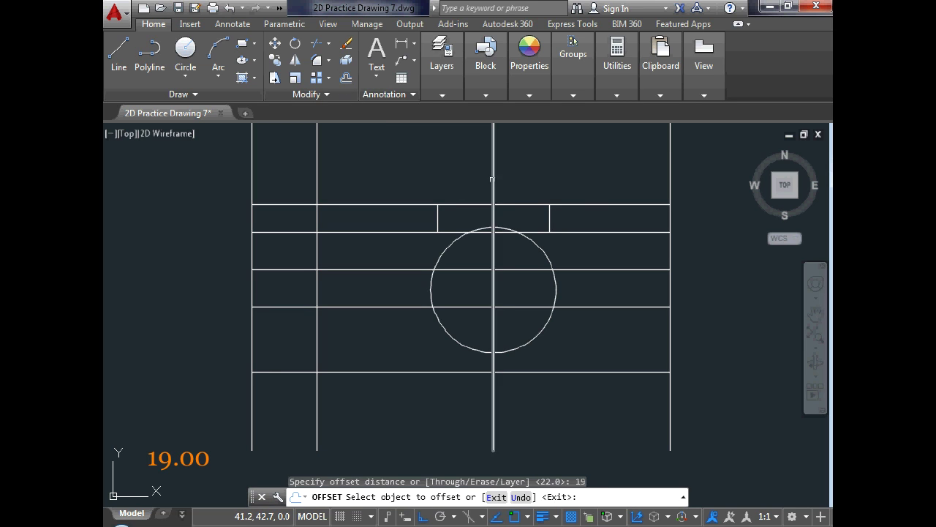
left_click(493, 179)
left_click(441, 178)
scroll(439, 278, "down", 2)
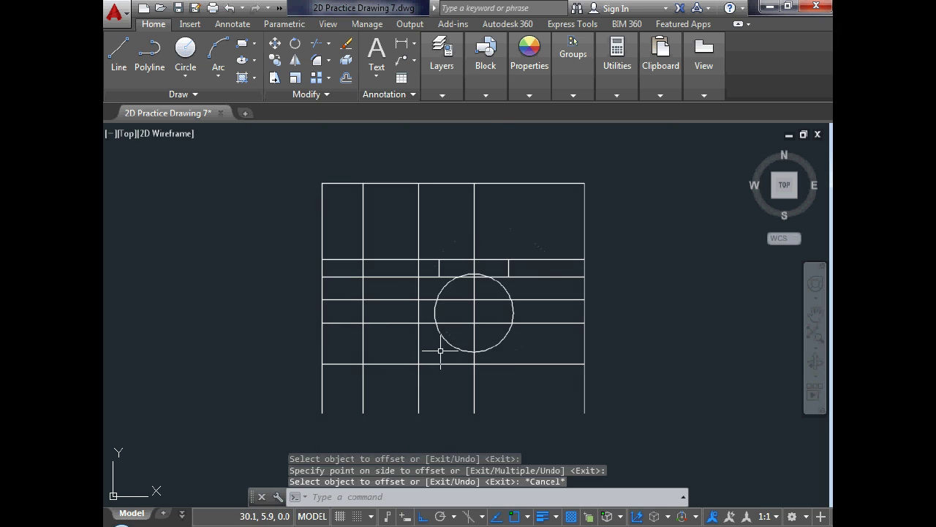
scroll(439, 352, "up", 2)
key("Escape")
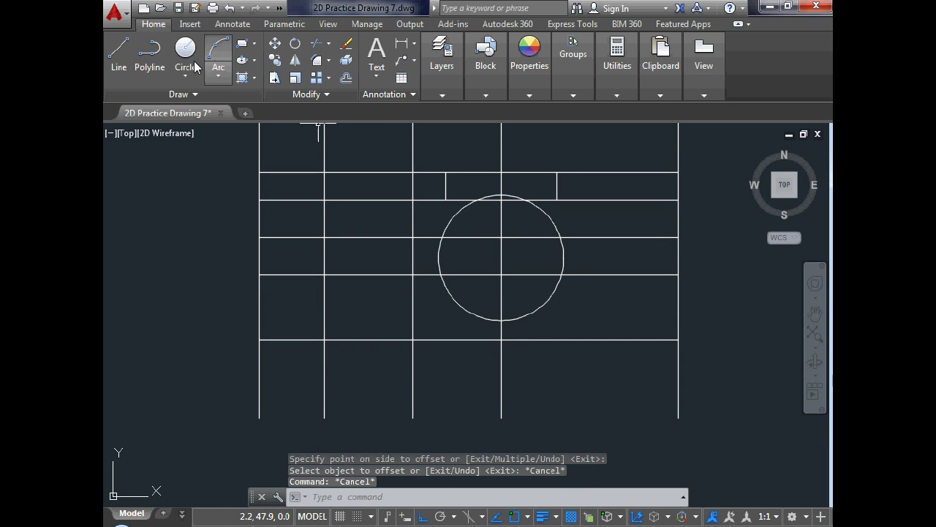
Draw a radius-30 circle centred on the new vertical and lower horizontal line intersection
left_click(185, 50)
left_click(412, 339)
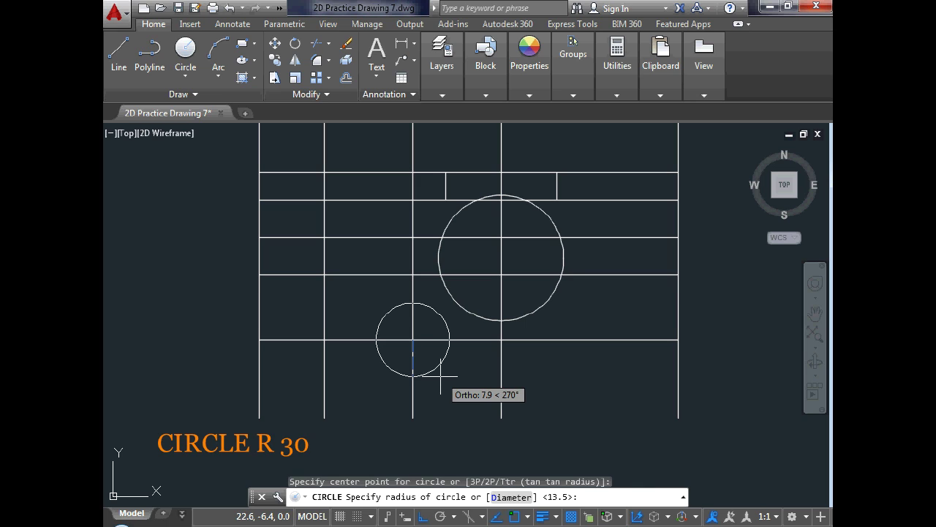
type("30")
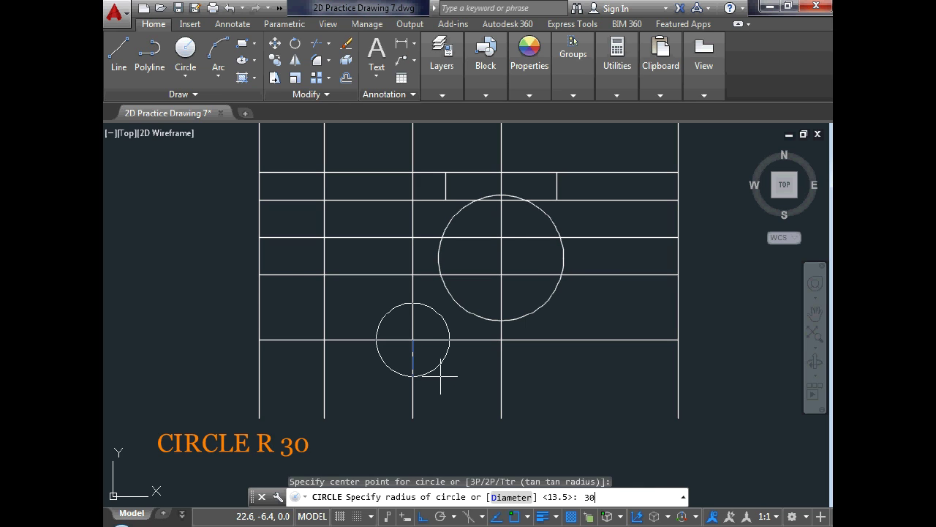
key("Return")
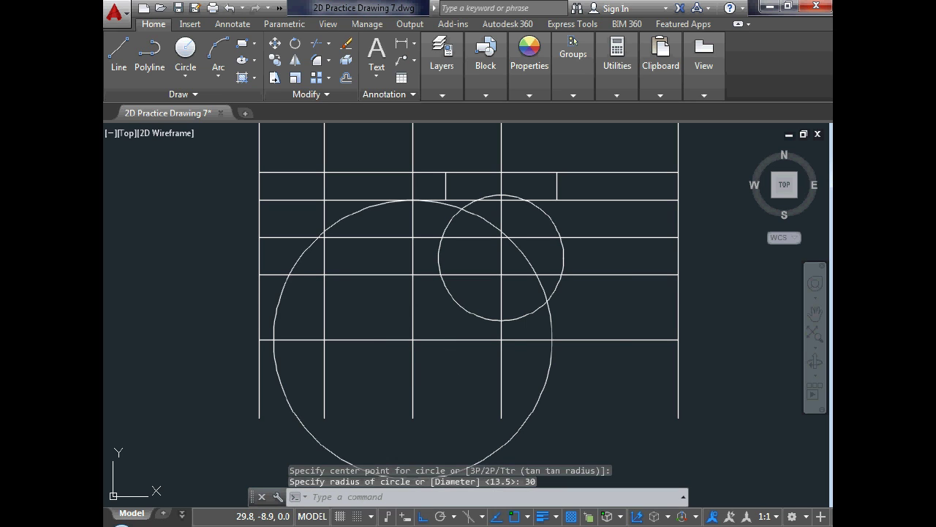
key("Escape")
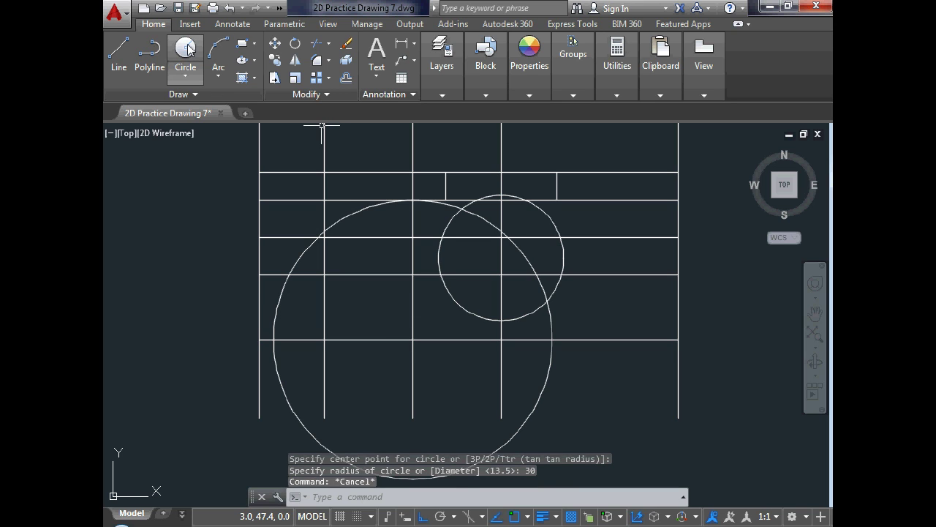
Draw a radius-14 circle at the same intersection
left_click(186, 49)
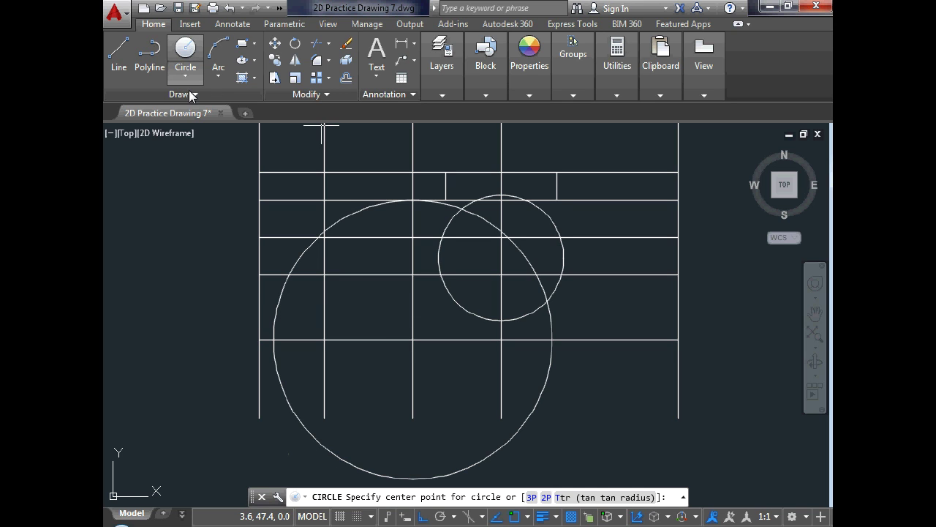
left_click(412, 340)
type("14")
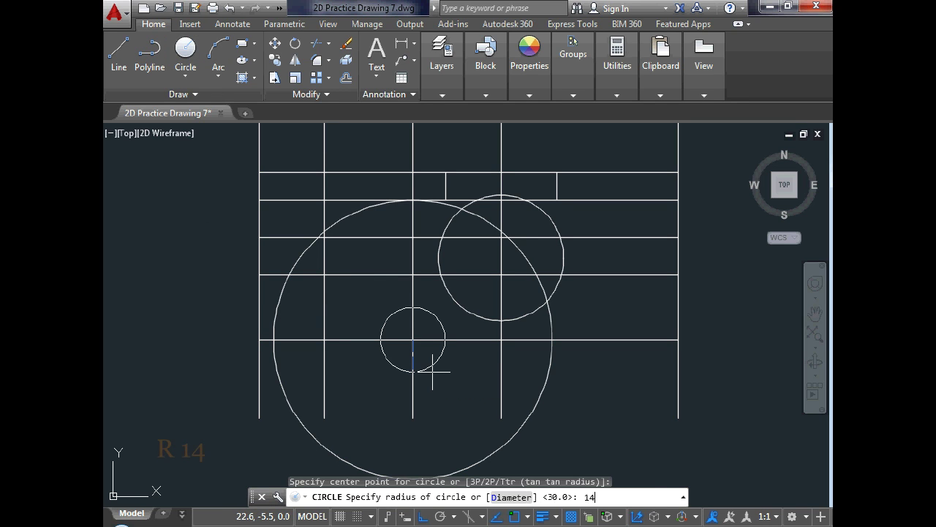
key("Return")
key("Escape")
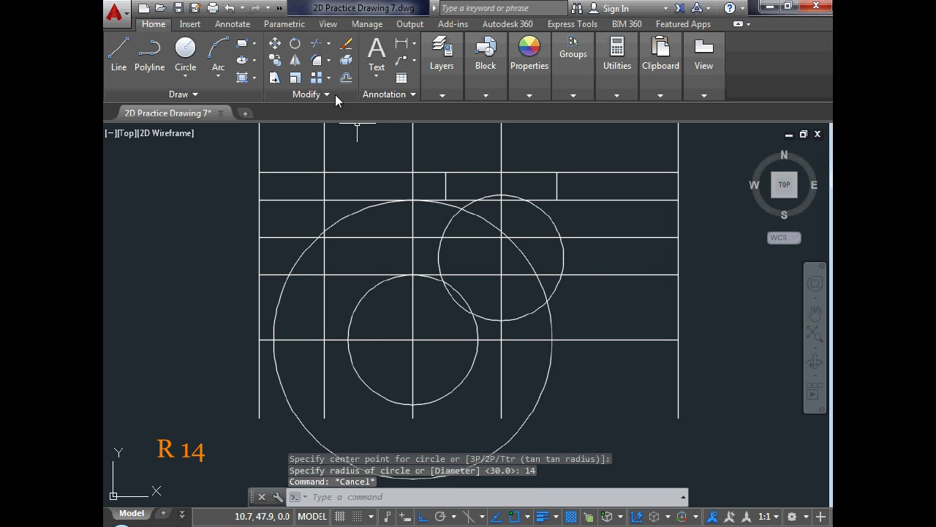
Trim away the lower parts of the radius-30 and radius-14 circles
left_click(314, 45)
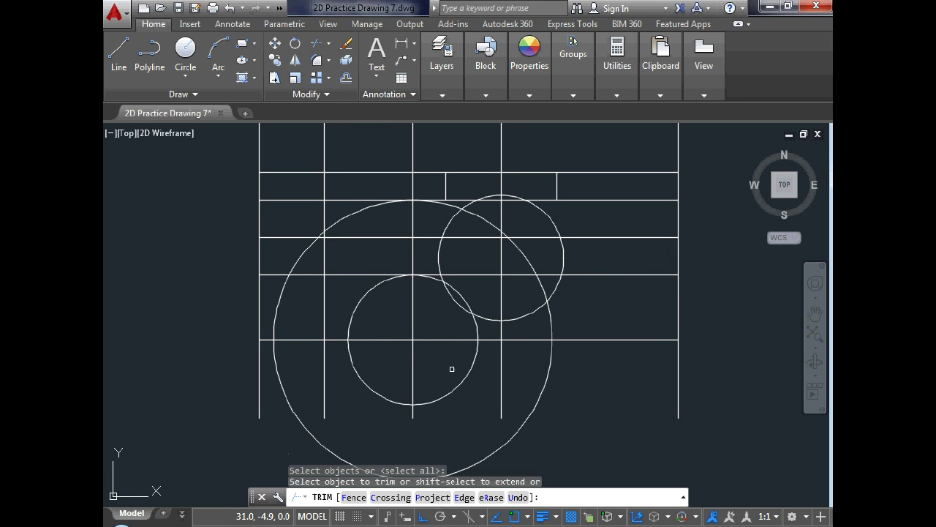
key("Return")
left_click(525, 417)
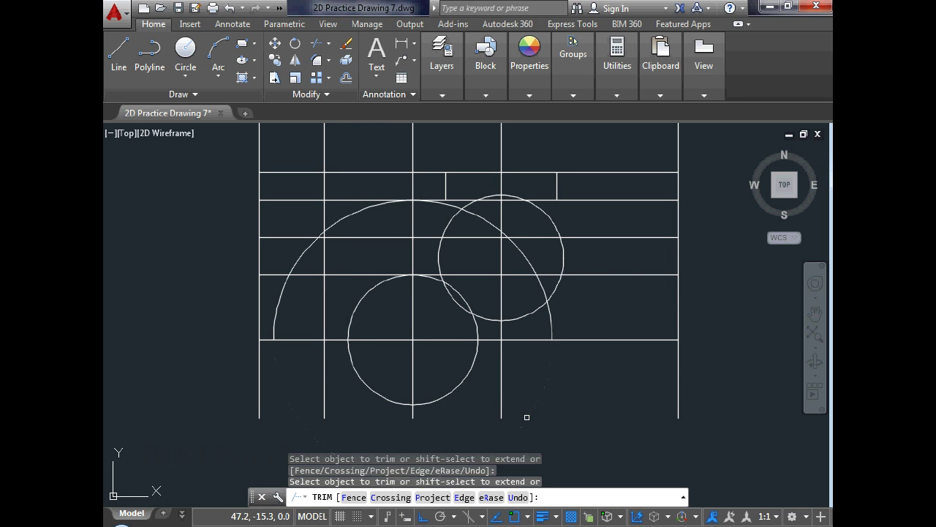
left_click(448, 394)
left_click(383, 395)
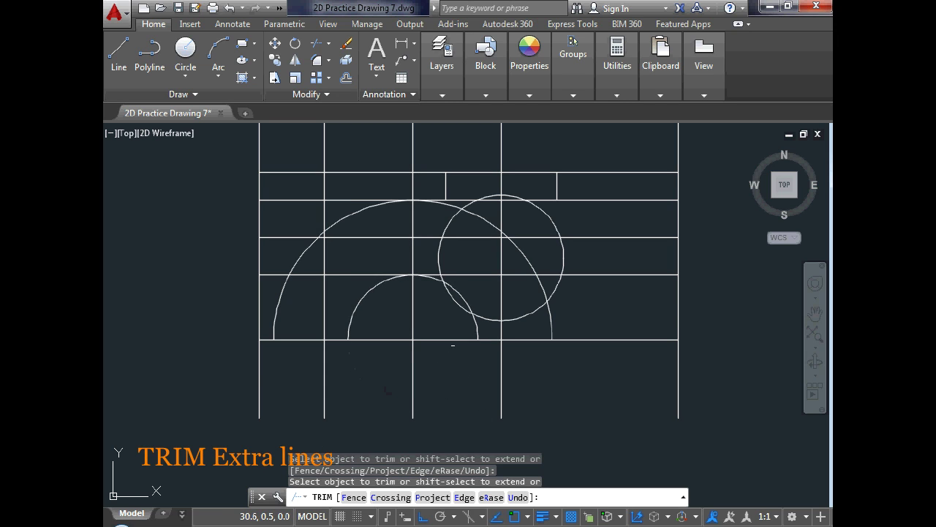
left_click(478, 334)
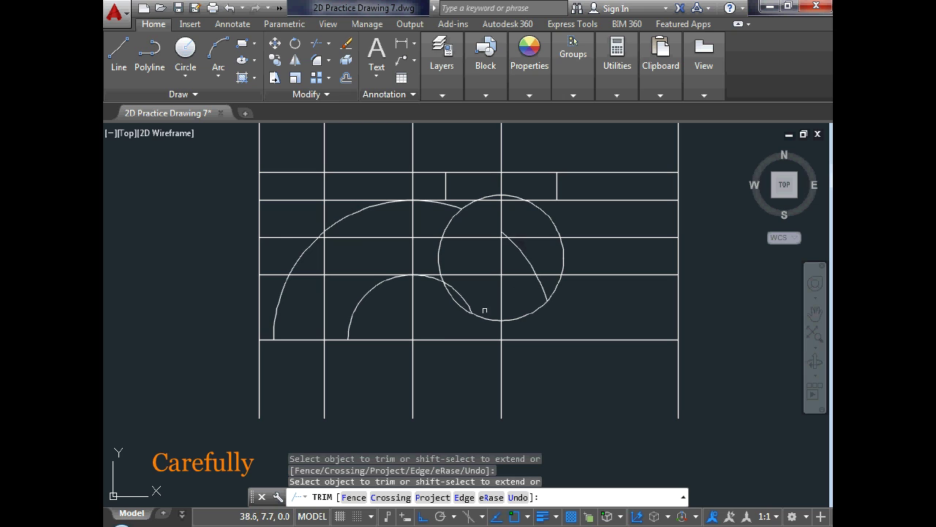
key("Escape")
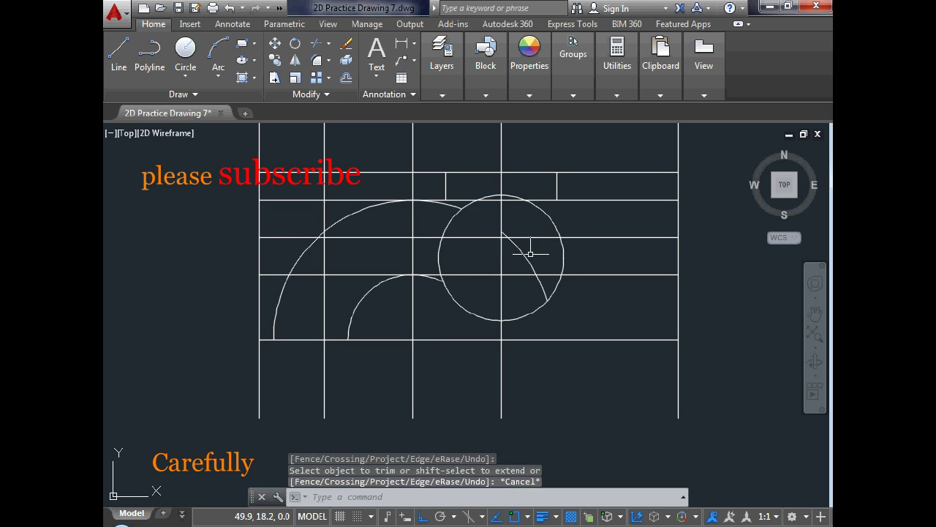
Erase the stray arc inside the upper circle and trim the arc beside the vertical line
left_click(523, 254)
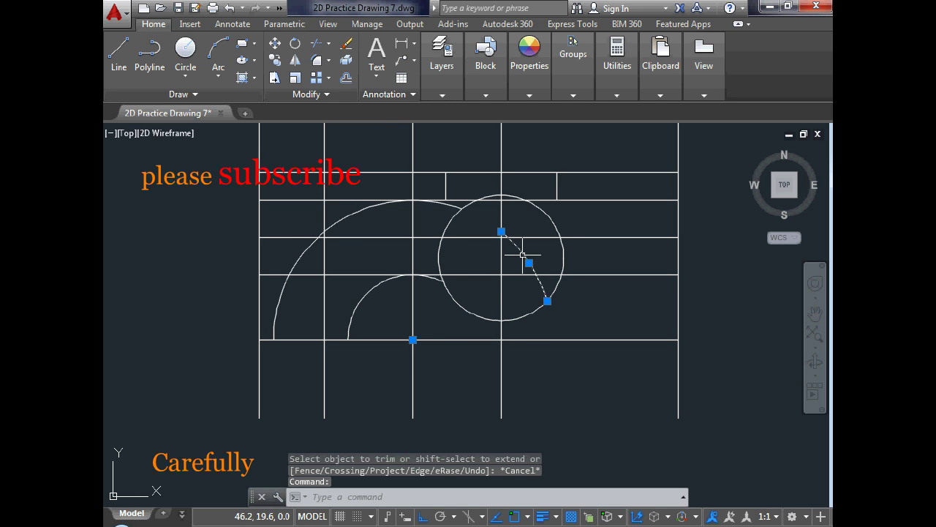
left_click(346, 43)
type("tr")
key("Return")
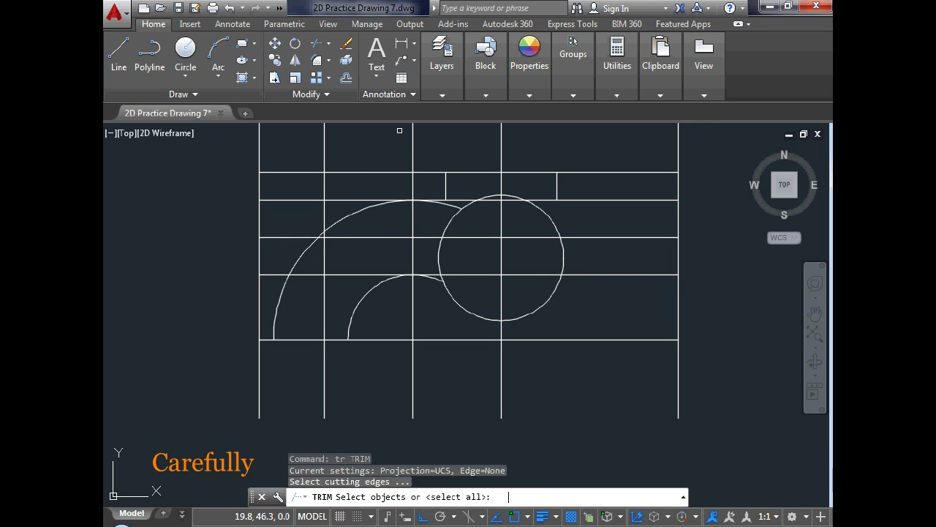
key("Return")
left_click(455, 206)
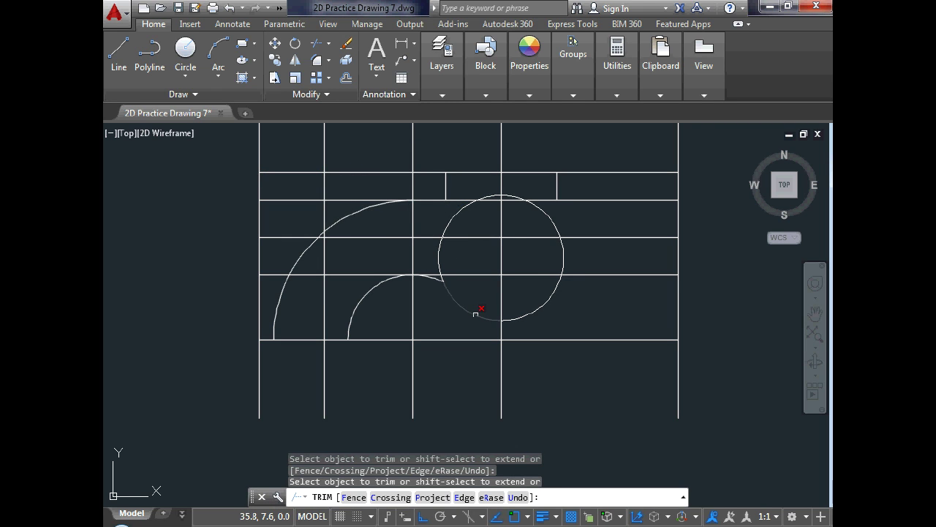
scroll(443, 274, "down", 2)
scroll(449, 274, "up", 3)
scroll(461, 279, "up", 3)
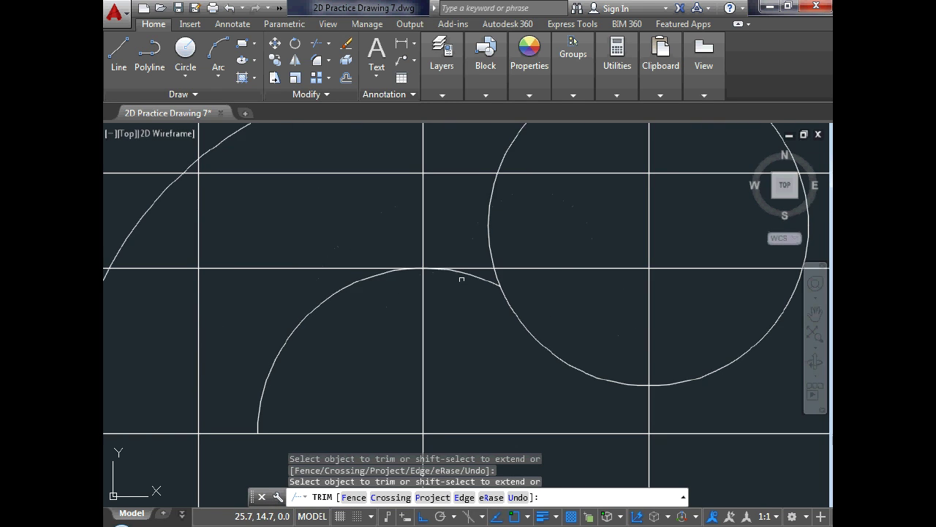
scroll(476, 351, "down", 4)
scroll(481, 378, "up", 1)
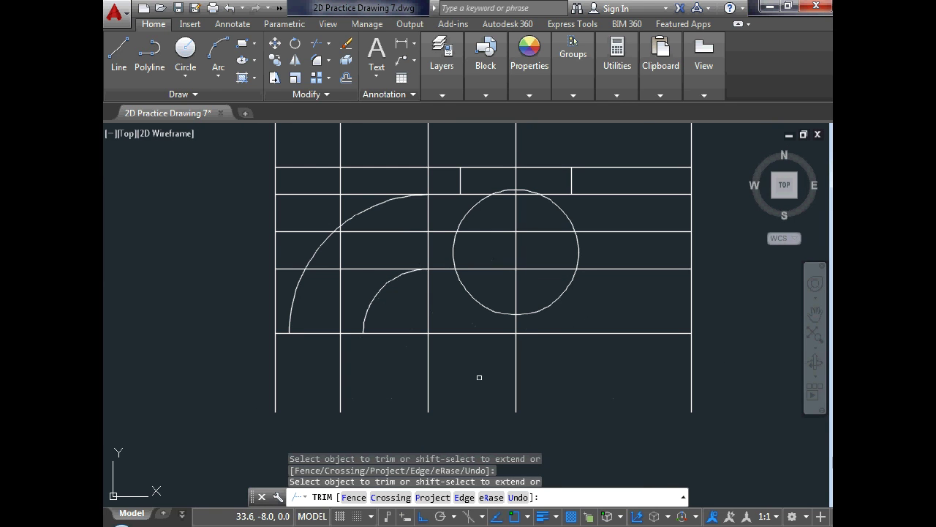
key("Escape")
Trim the remaining outer arc piece next to the radius-13.5 circle
scroll(286, 345, "up", 1)
scroll(286, 344, "down", 1)
scroll(318, 391, "down", 3)
scroll(300, 373, "up", 1)
scroll(311, 384, "up", 2)
scroll(307, 381, "down", 1)
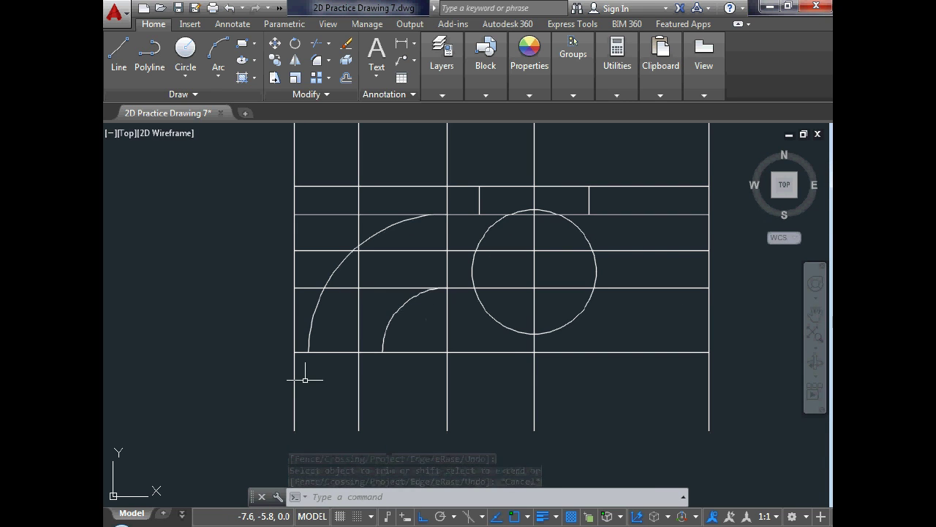
scroll(327, 393, "down", 1)
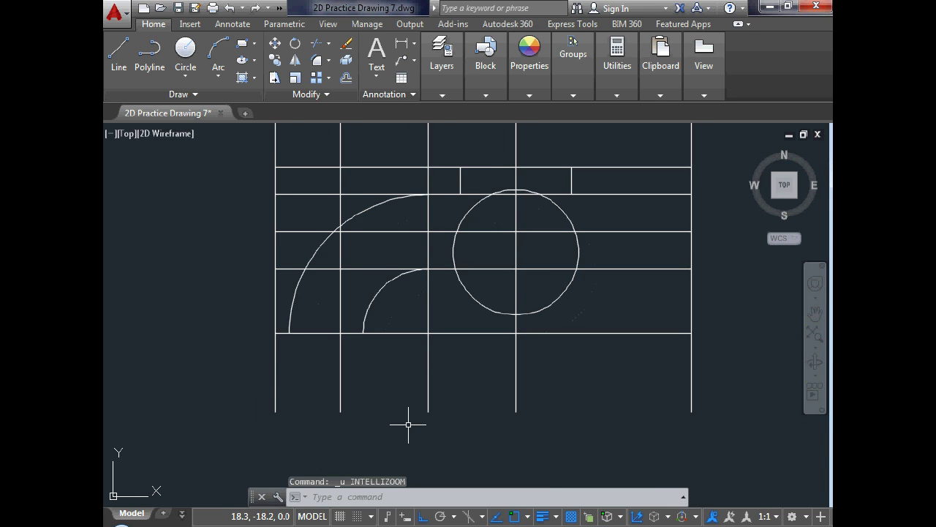
scroll(407, 424, "up", 1)
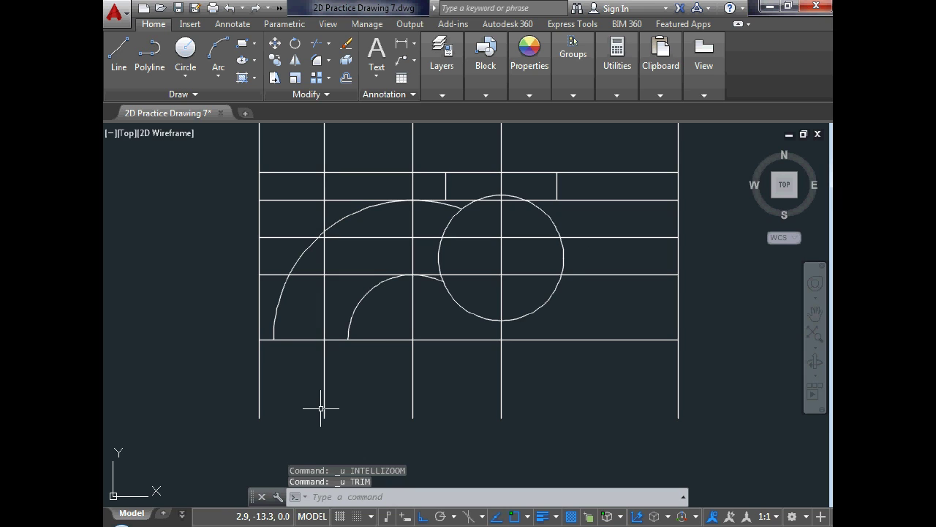
scroll(429, 295, "up", 2)
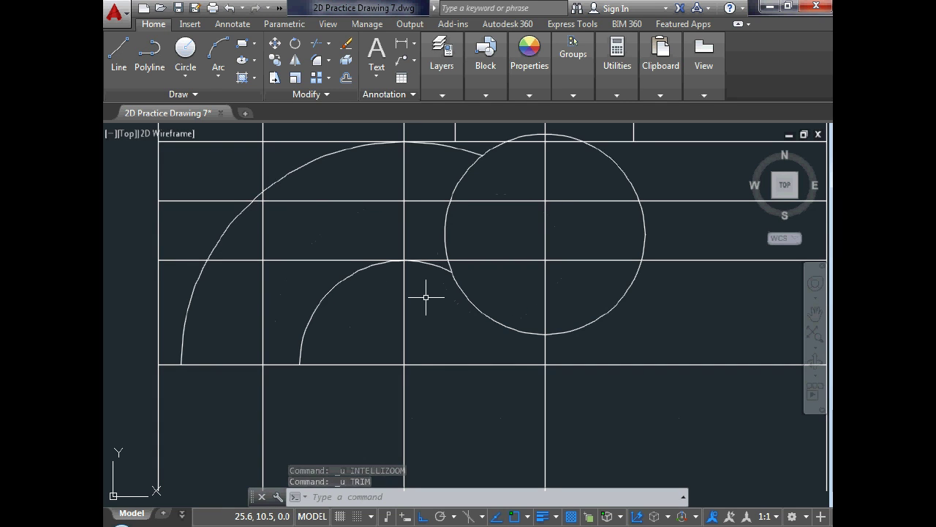
key("Escape")
key("Escape")
key("Escape")
type("tr")
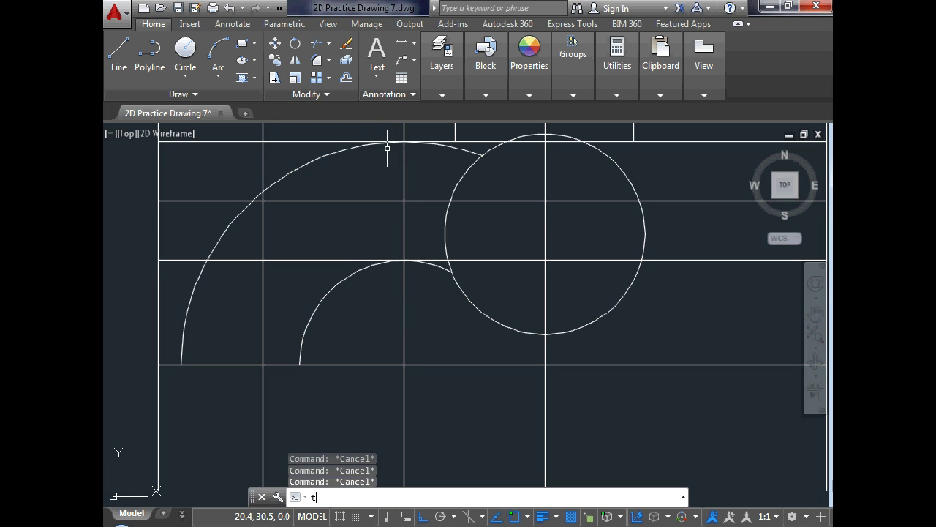
key("Return")
key("Return")
left_click(469, 152)
key("Escape")
scroll(405, 307, "down", 2)
scroll(404, 307, "down", 2)
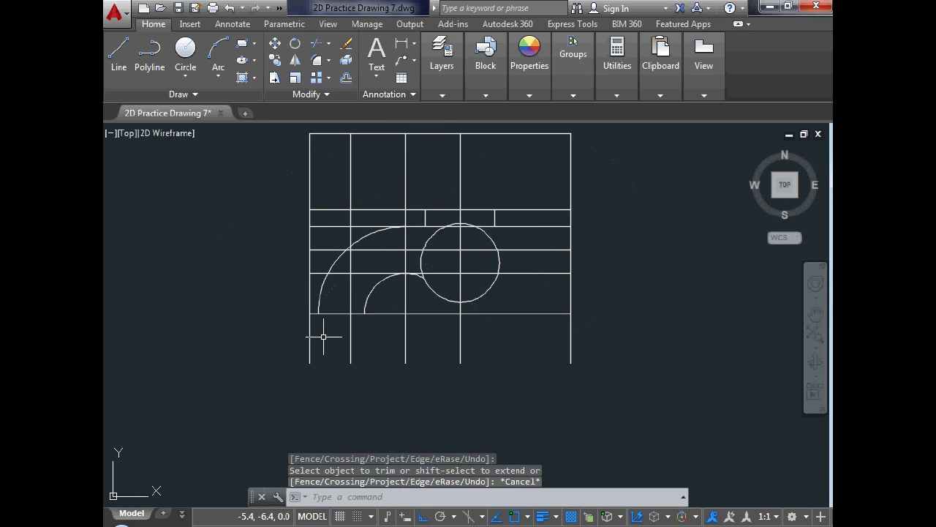
scroll(324, 334, "up", 4)
key("Escape")
key("Escape")
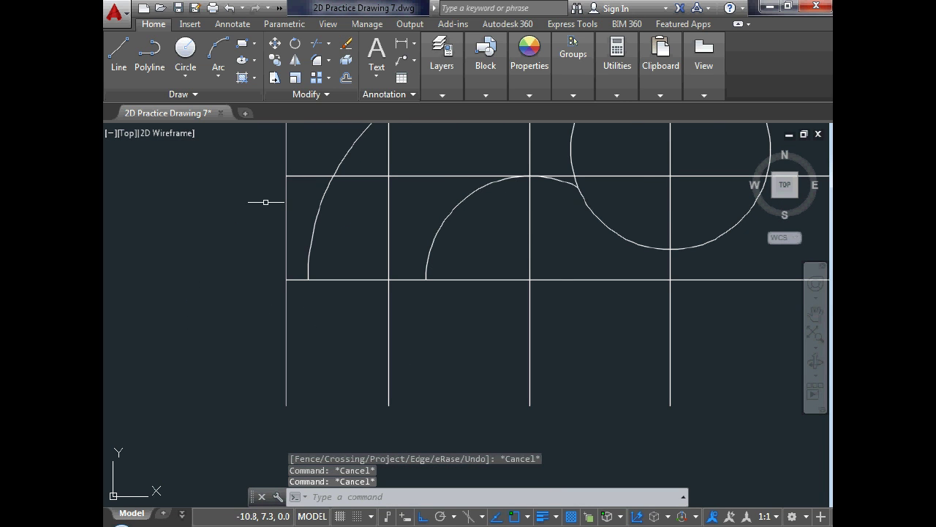
Start a line from a grid line's bottom end, then abandon the quadrant-snap attempt
left_click(119, 52)
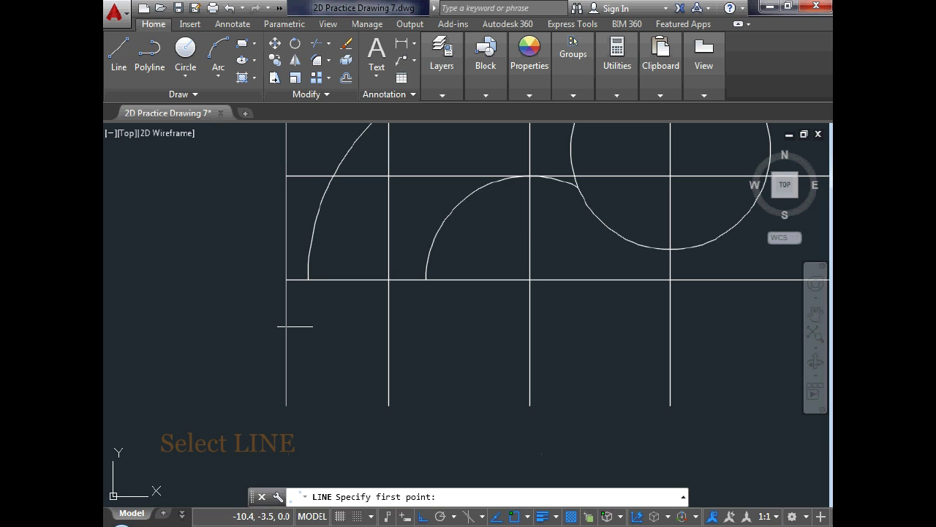
left_click(285, 405)
right_click(308, 279)
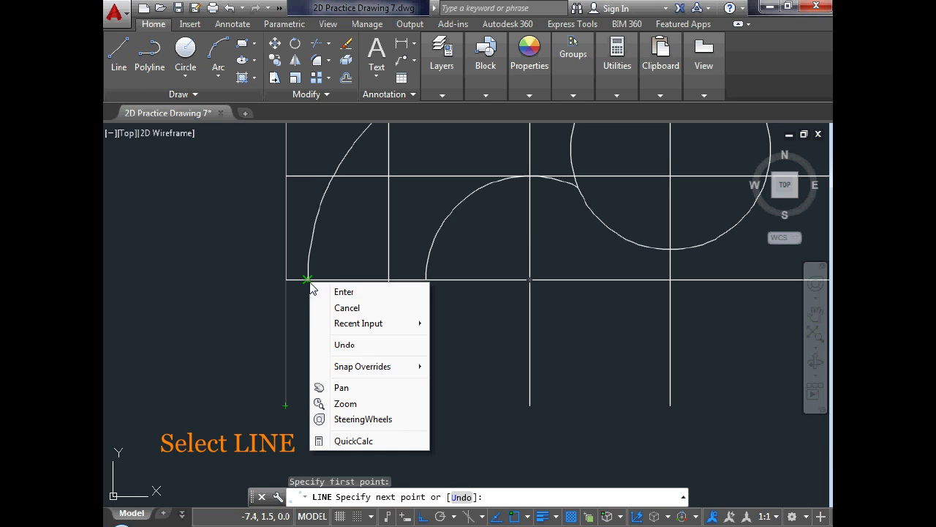
left_click(307, 275)
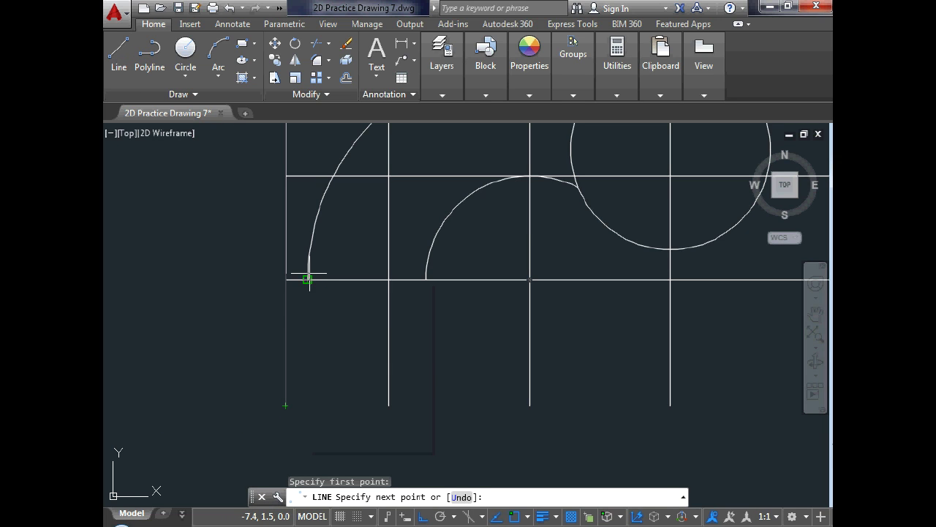
right_click(316, 343, "shift")
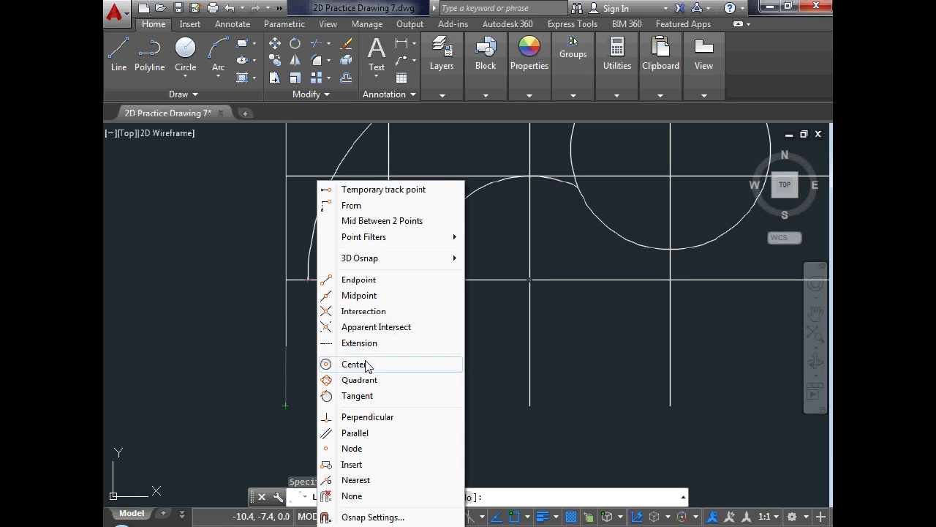
left_click(359, 380)
key("Escape")
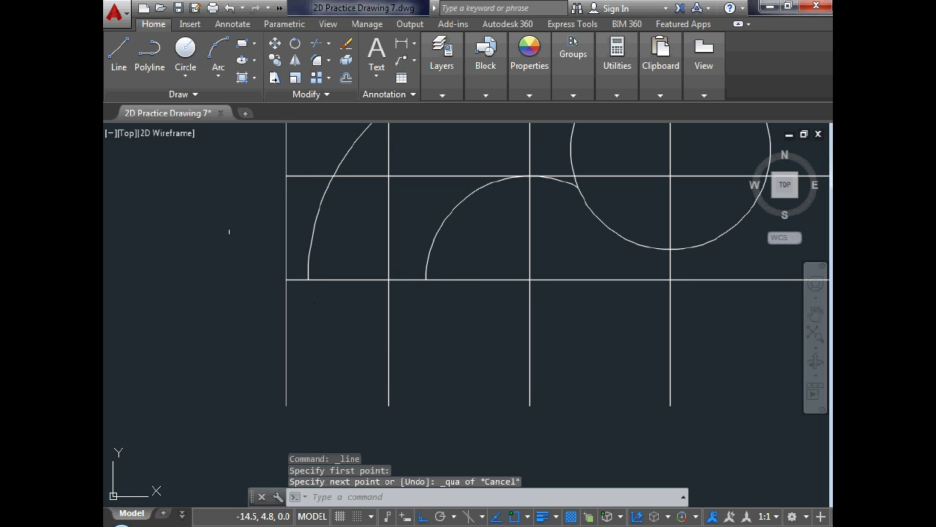
Draw a line from the left grid line's bottom tangent to the outer radius-30 arc
left_click(119, 53)
left_click(286, 405)
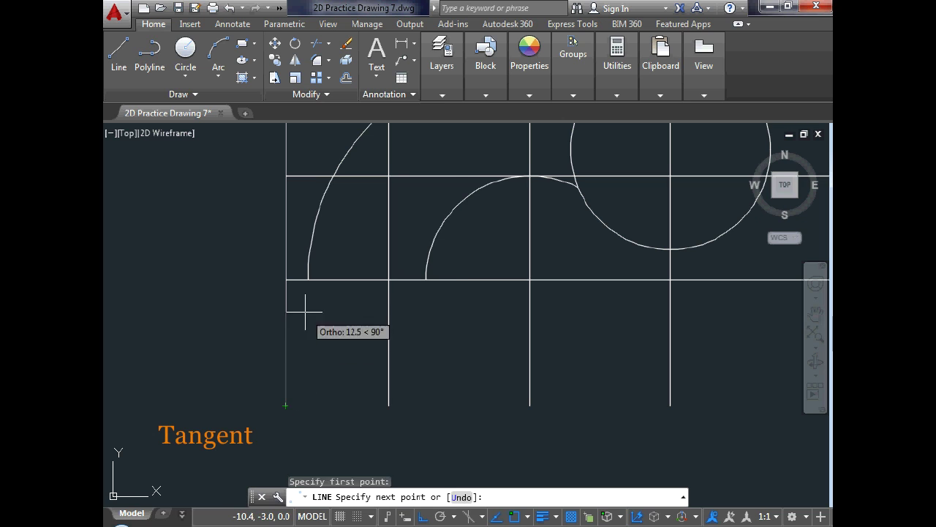
right_click(305, 312, "shift")
left_click(363, 393)
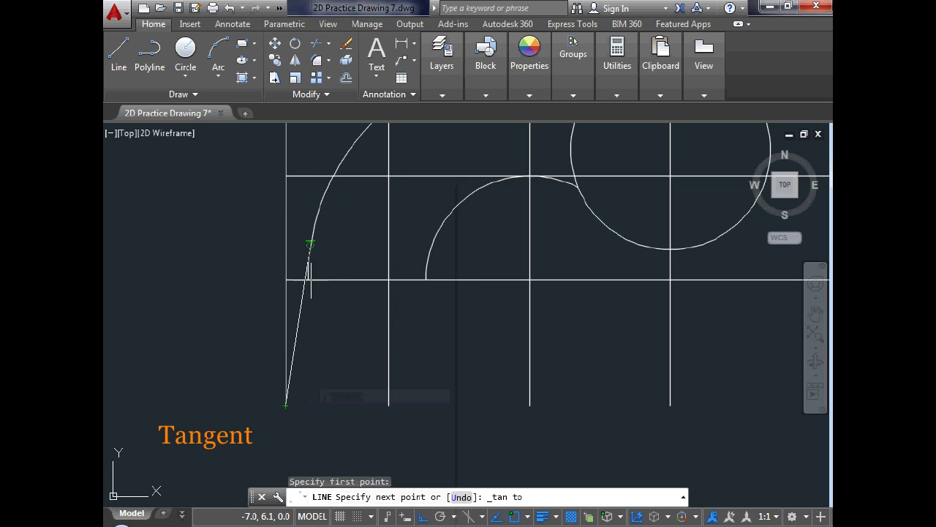
left_click(310, 246)
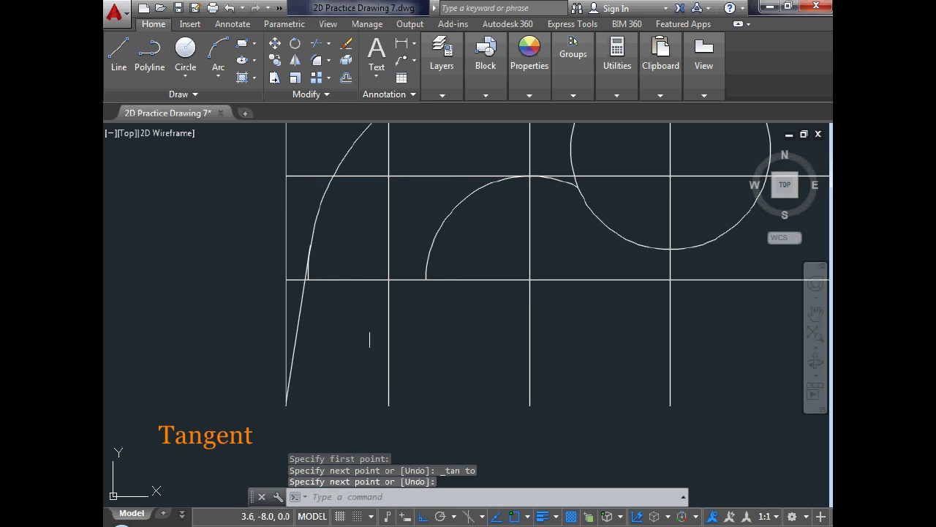
Draw a line from the next grid line's bottom tangent to the inner radius-14 arc
left_click(119, 52)
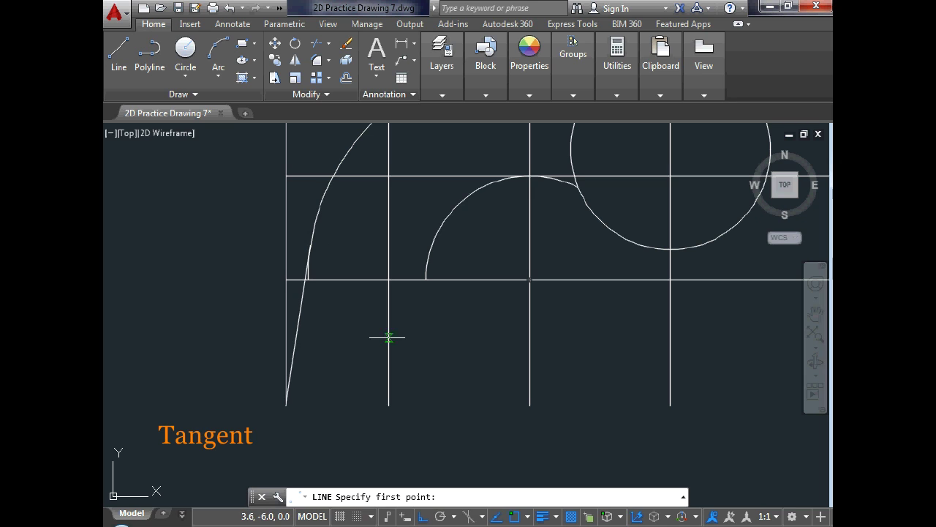
left_click(393, 406)
right_click(430, 353, "shift")
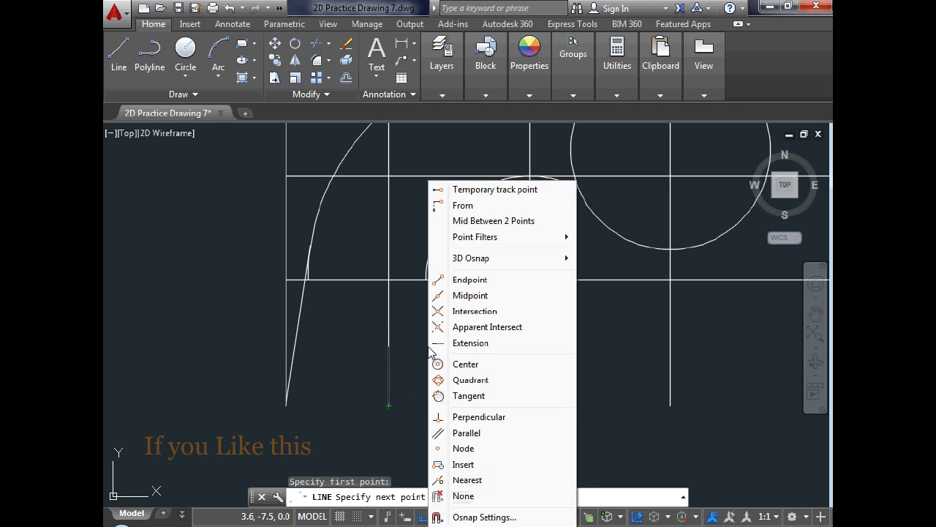
left_click(485, 395)
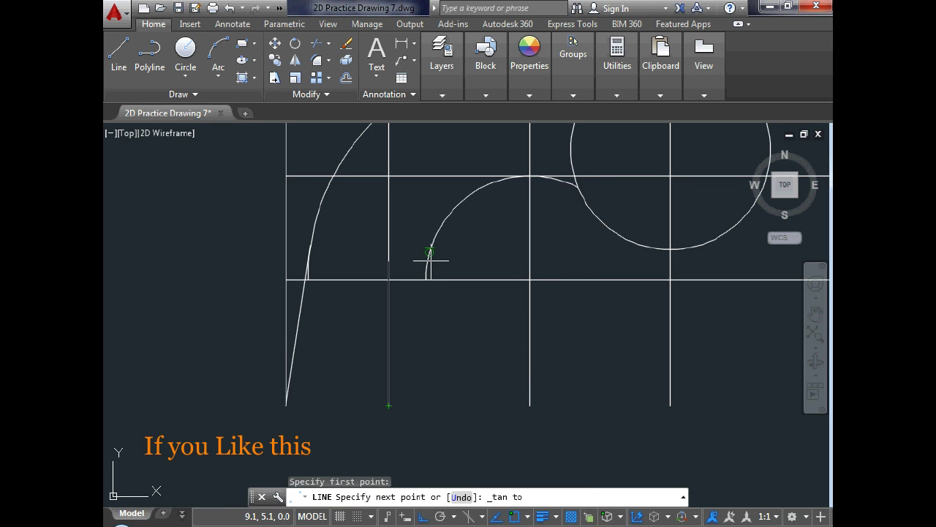
left_click(431, 260)
key("Return")
Zoom in and out to check the tangent lines, then clear pending commands
scroll(414, 299, "down", 1)
scroll(440, 348, "down", 1)
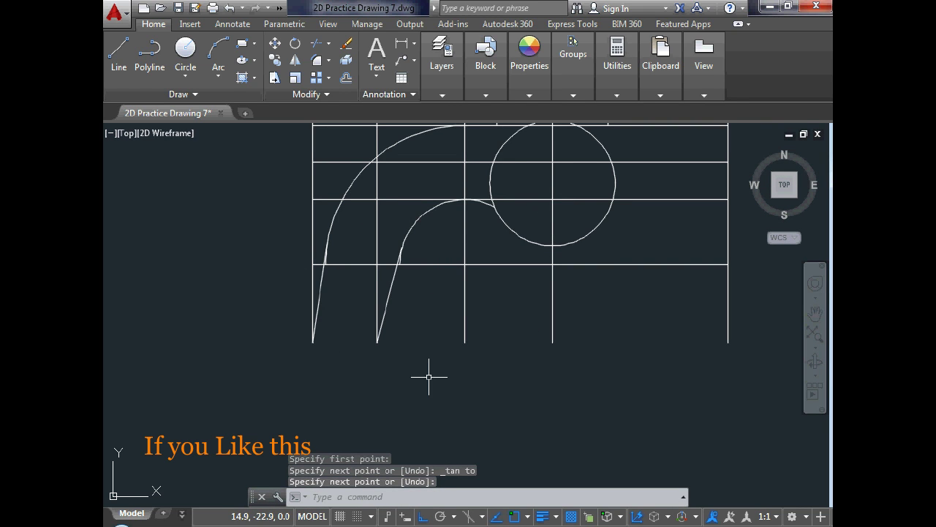
scroll(429, 377, "down", 1)
scroll(401, 290, "up", 1)
scroll(401, 290, "down", 1)
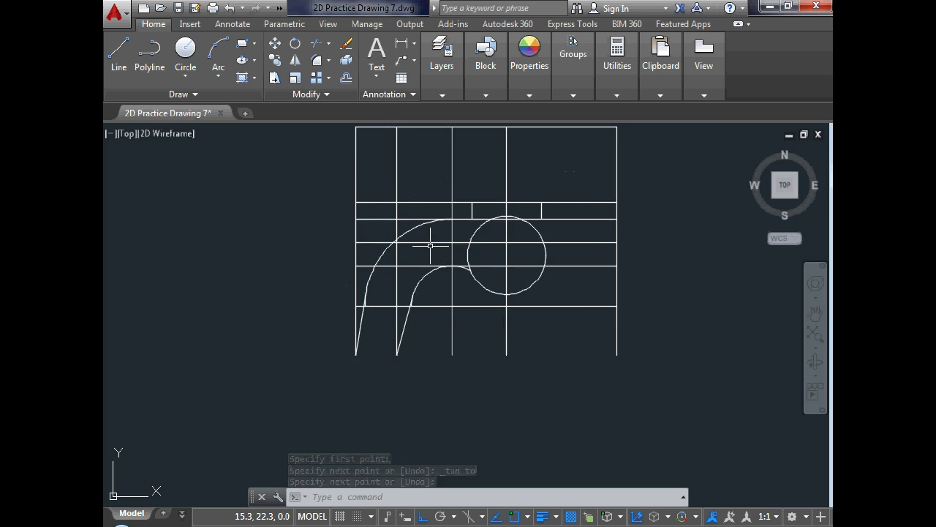
scroll(430, 246, "up", 1)
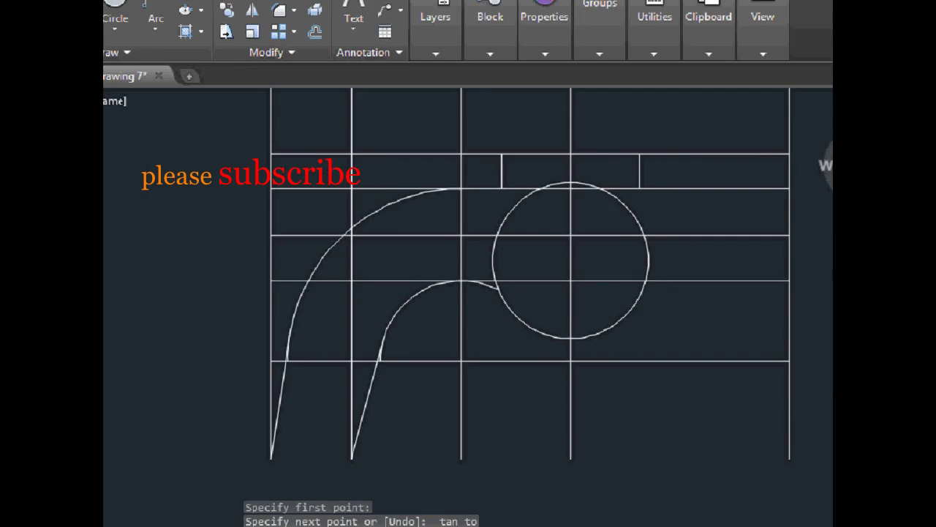
key("Escape")
scroll(738, 462, "down", 1)
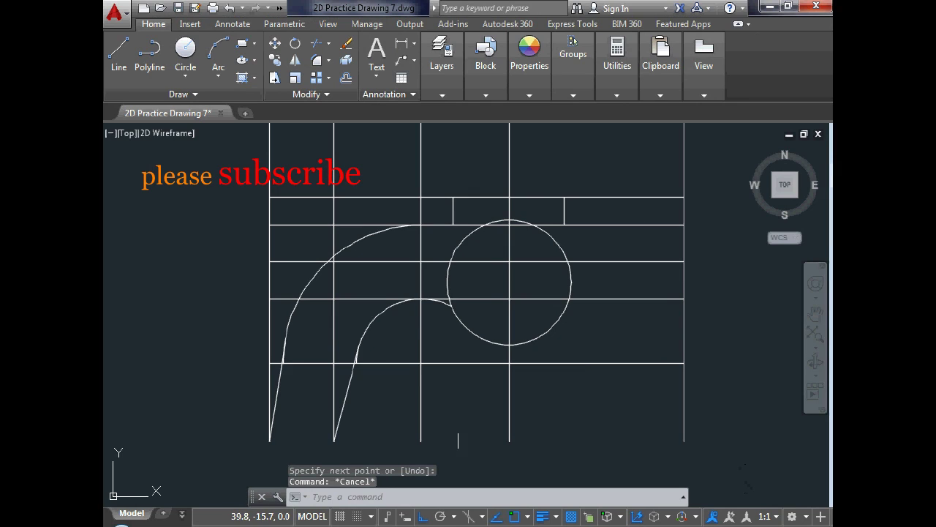
key("Escape")
Select the short leftover curve piece for erasing, then cancel the erase
left_click(346, 43)
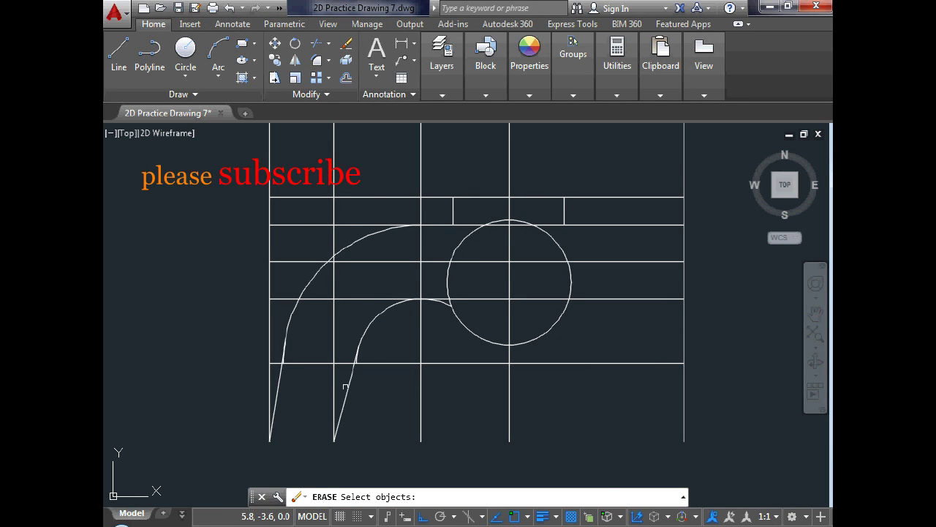
scroll(350, 359, "up", 5)
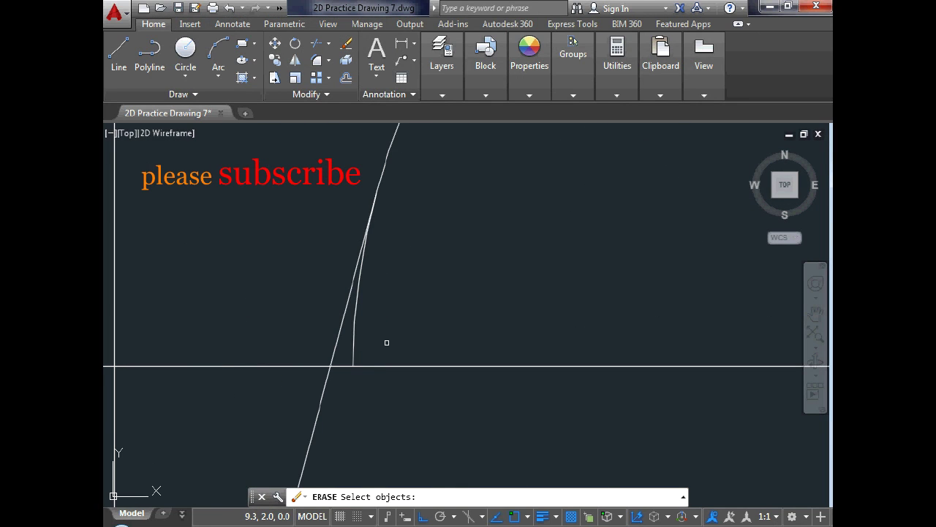
left_click(353, 341)
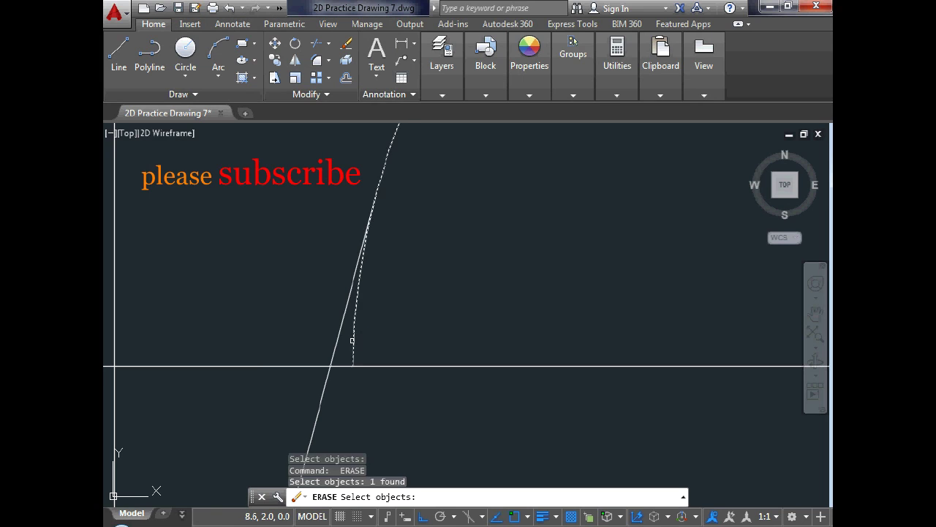
key("Escape")
scroll(391, 329, "down", 3)
key("Escape")
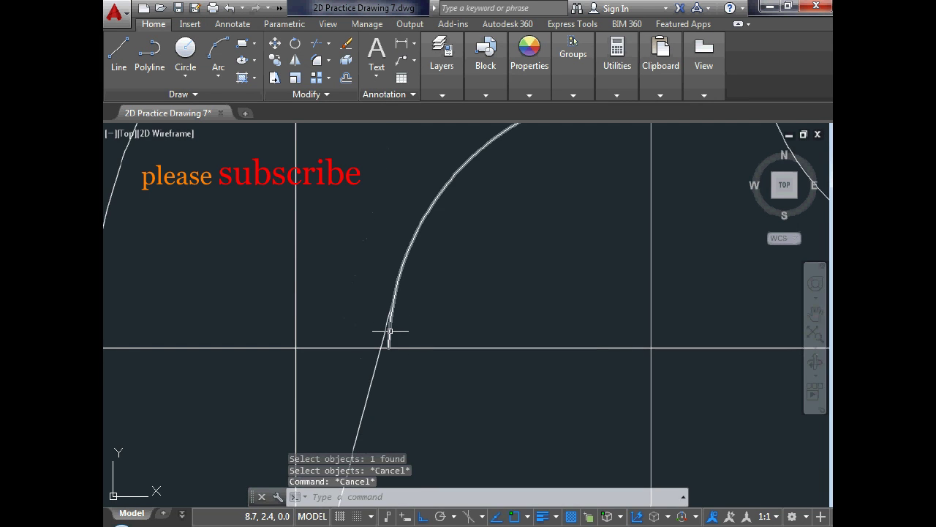
Trim away the arc stub below the tangent point with TR
type("tr")
key("Return")
key("Return")
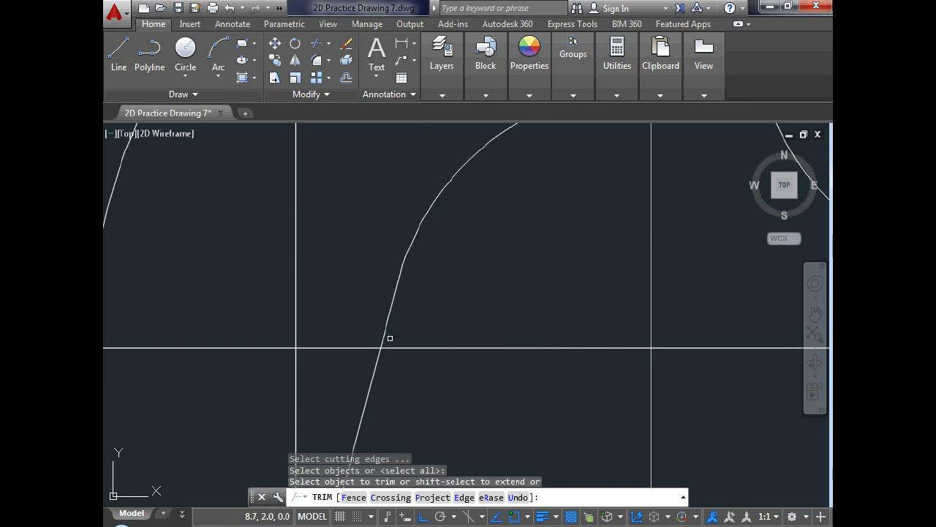
left_click(390, 338)
scroll(390, 338, "down", 3)
scroll(349, 334, "up", 3)
scroll(385, 334, "down", 3)
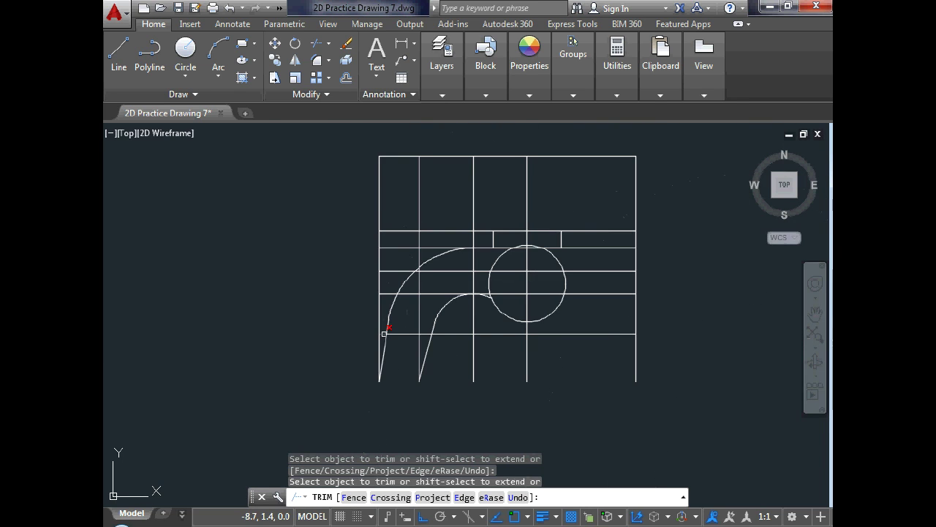
scroll(564, 300, "up", 2)
key("Escape")
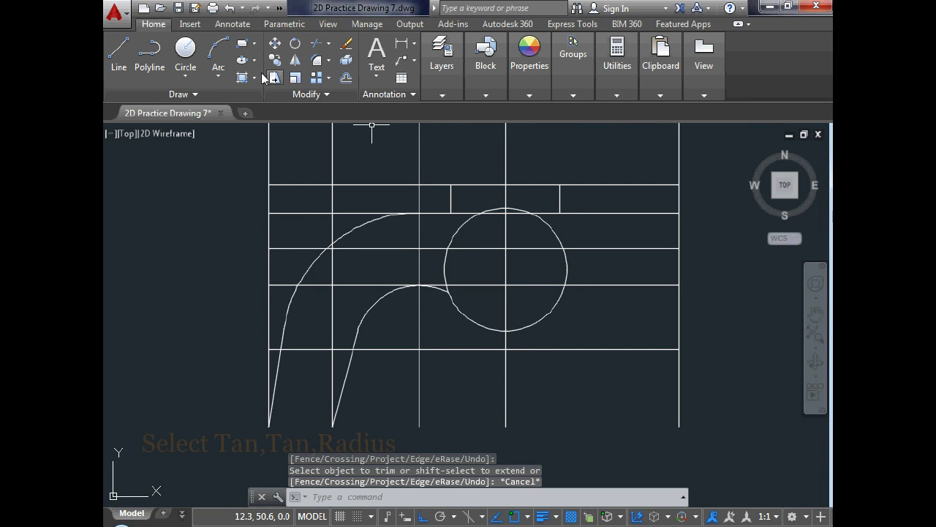
Draw a radius-44 circle tangent to the radius-13.5 circle and the horizontal line
left_click(185, 75)
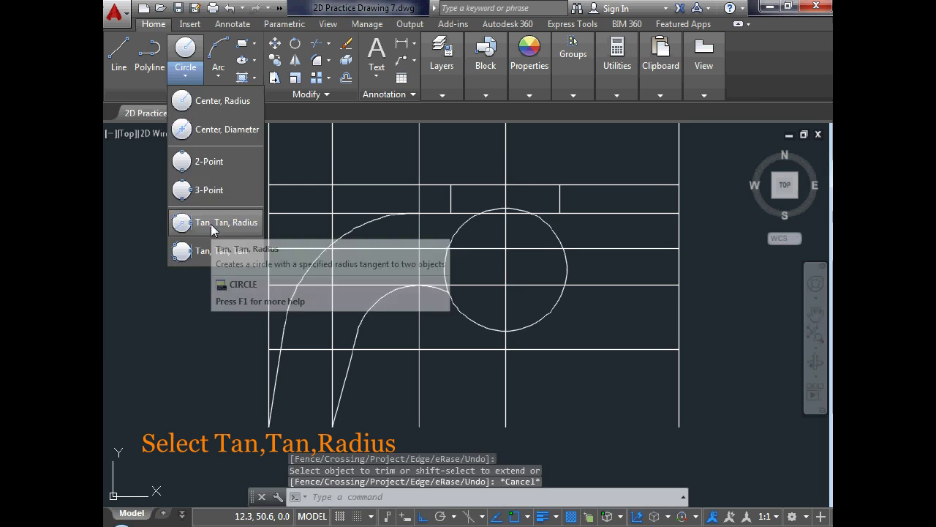
left_click(212, 224)
scroll(614, 314, "up", 2)
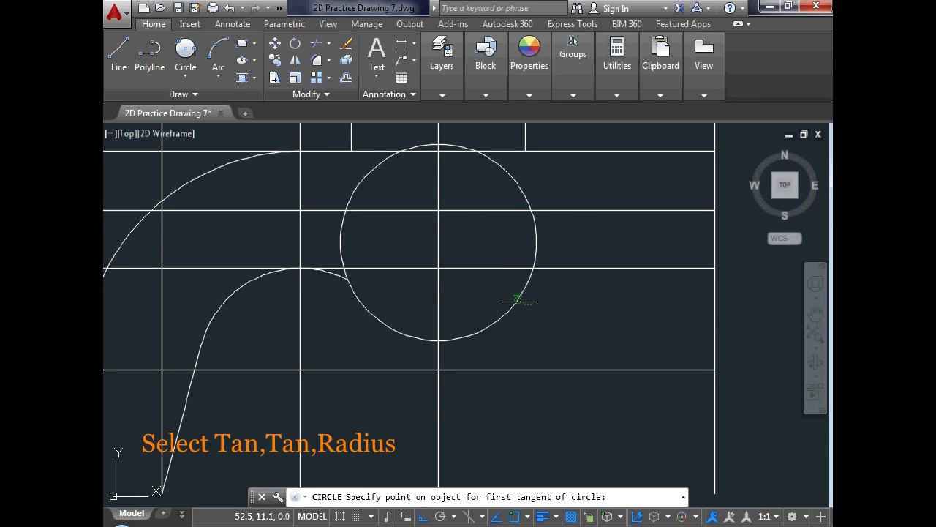
left_click(524, 300)
left_click(622, 270)
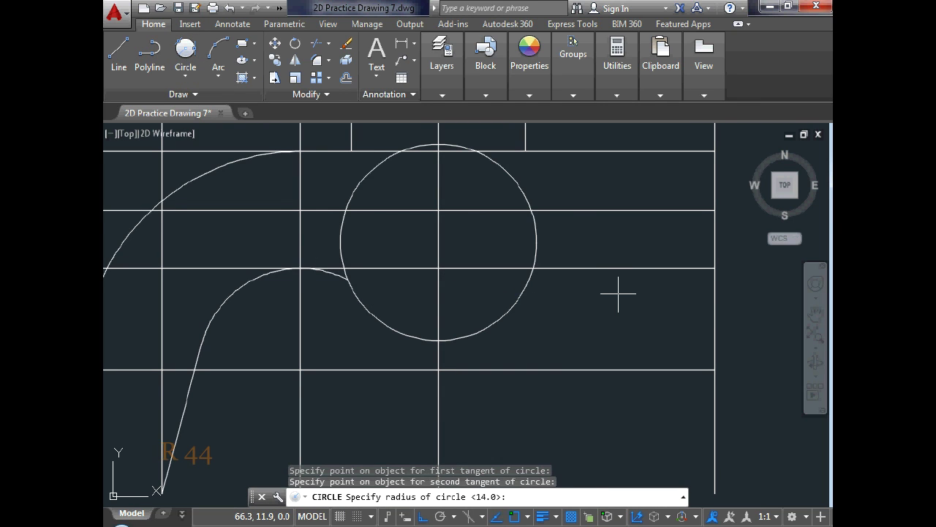
type("44")
key("Return")
scroll(543, 260, "down", 4)
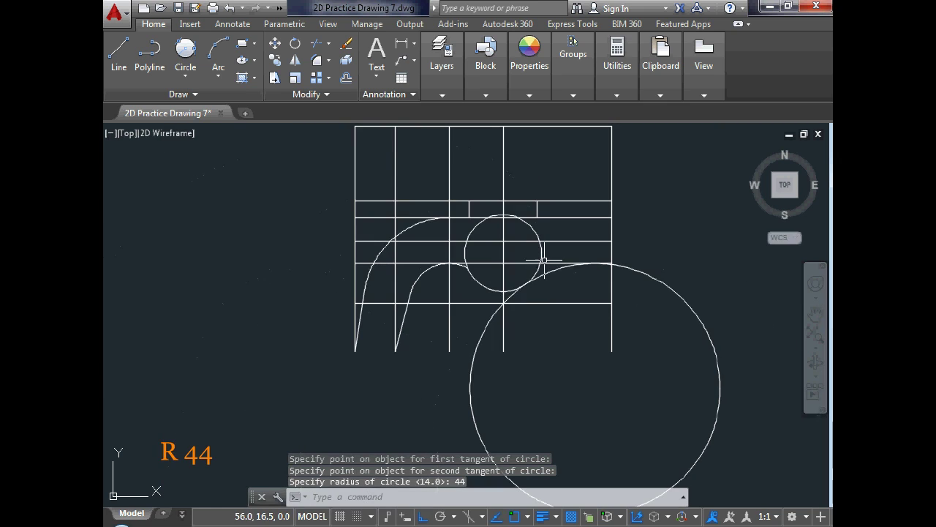
Trim away the excess of the large radius-44 circle, leaving only the tangent arc
left_click(327, 48)
key("Return")
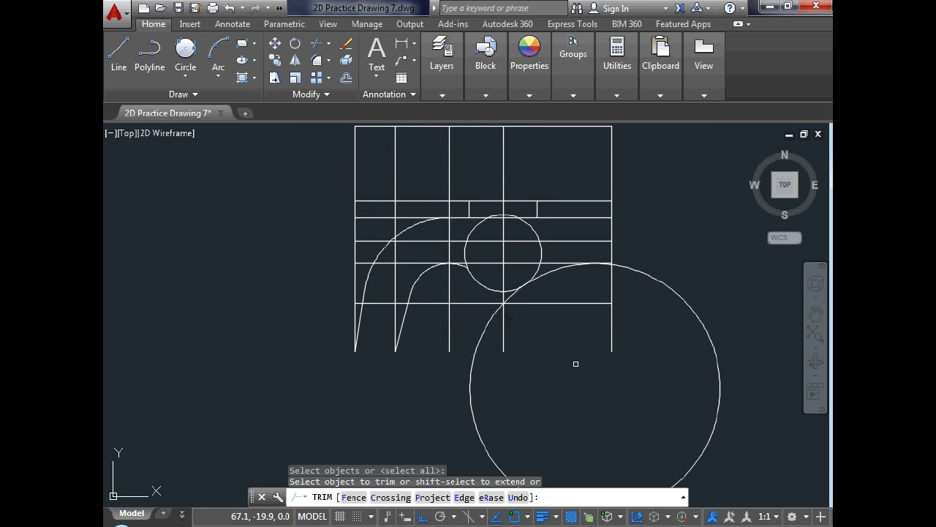
left_click(714, 340)
scroll(497, 352, "down", 2)
scroll(518, 313, "up", 4)
scroll(466, 324, "up", 2)
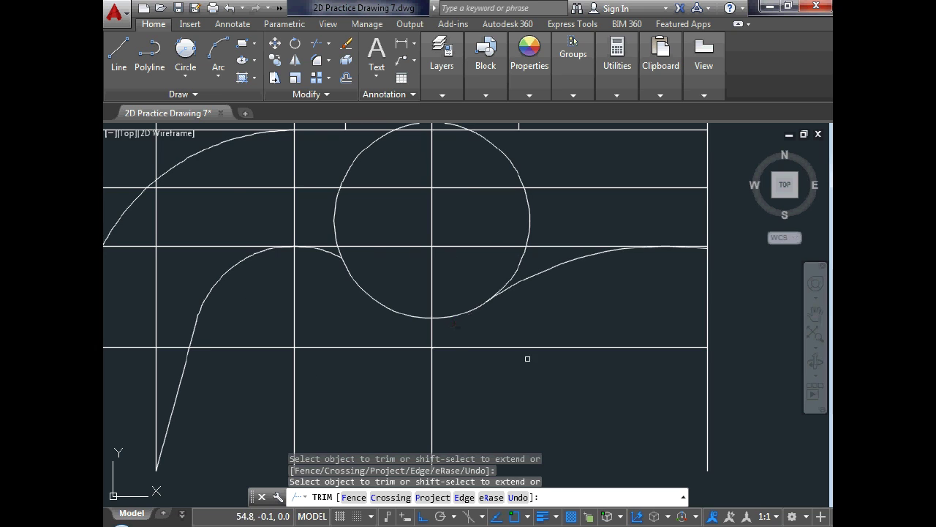
scroll(527, 359, "down", 2)
scroll(508, 324, "up", 2)
key("Escape")
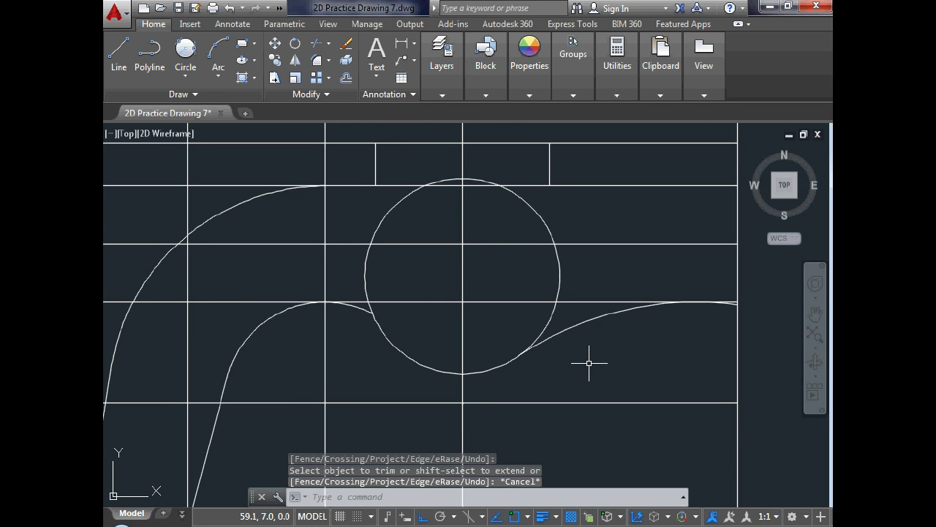
Mirror the right radius-44 arc about a vertical line through the circle's bottom, keeping the original
left_click(295, 60)
left_click(621, 320)
key("Return")
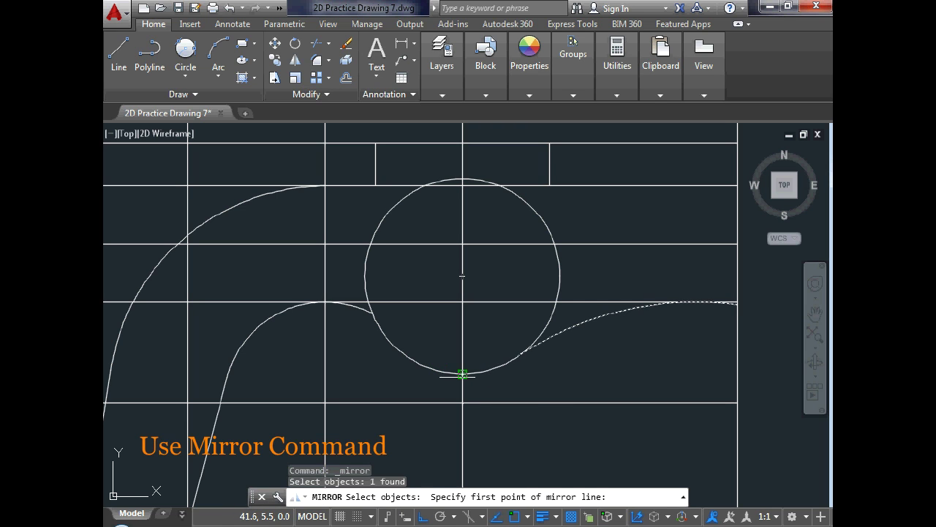
left_click(462, 373)
left_click(466, 237)
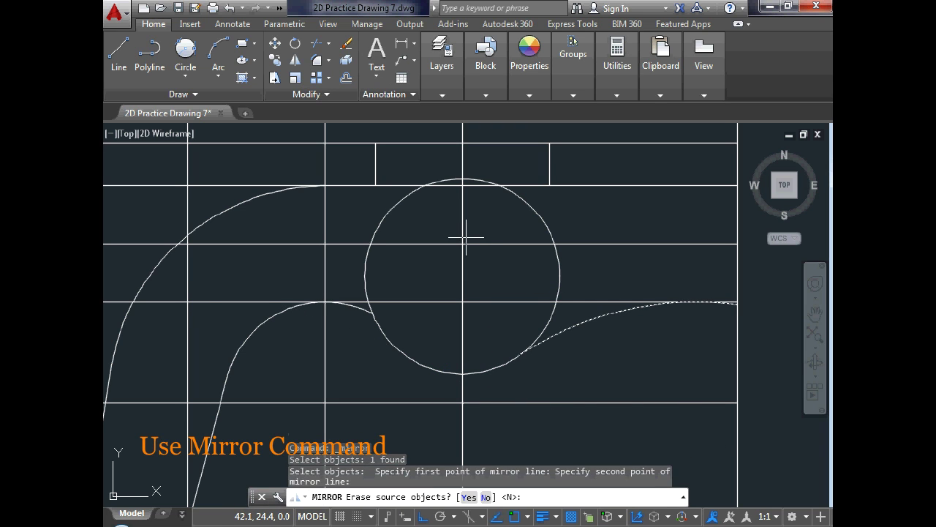
key("Return")
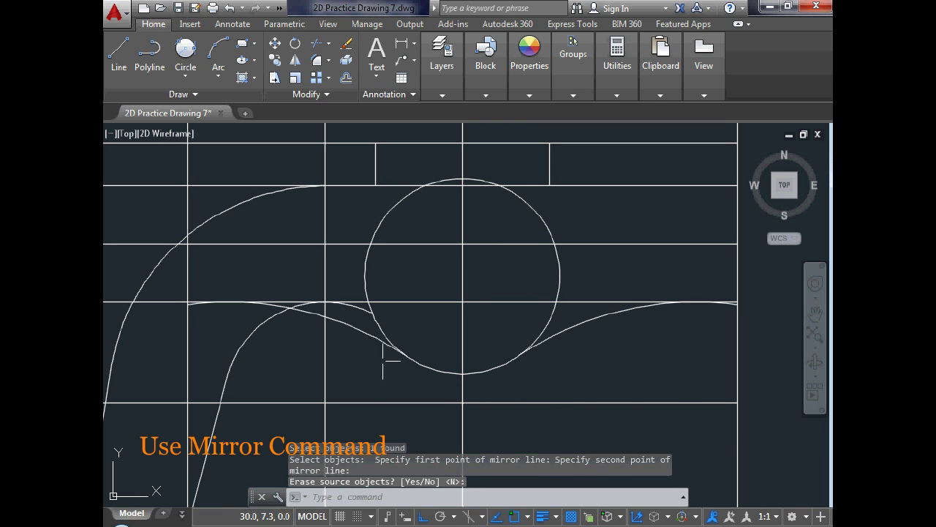
scroll(341, 310, "up", 2)
key("Escape")
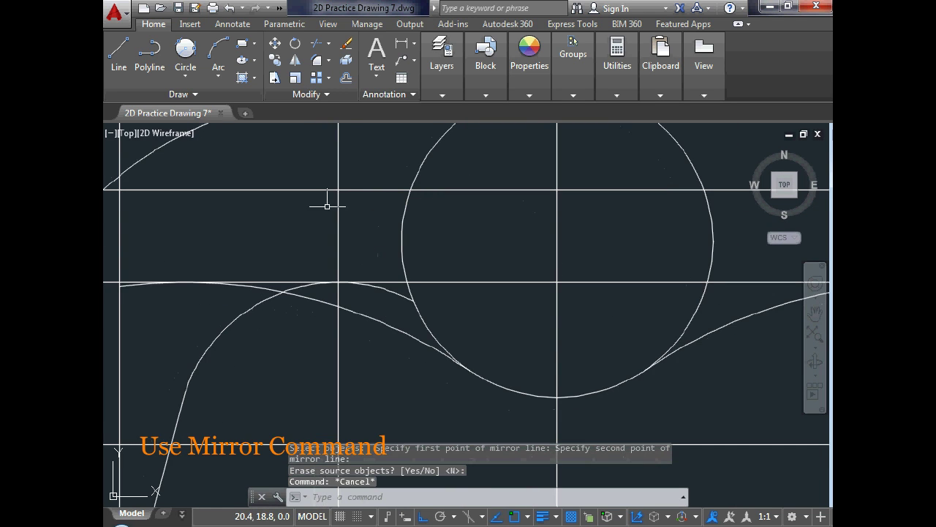
Place a radius-10 tangent-tangent-radius circle between the mirrored arc and the left spout curve
left_click(185, 50)
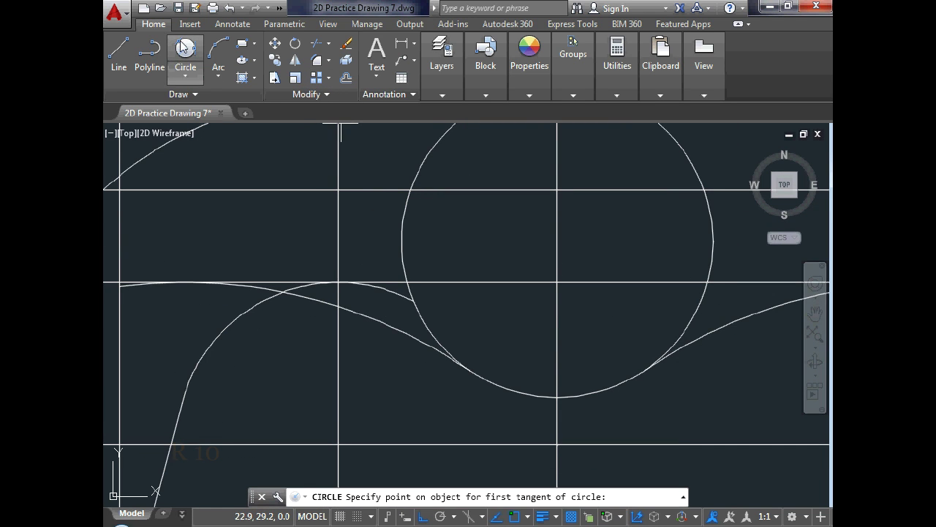
left_click(230, 319)
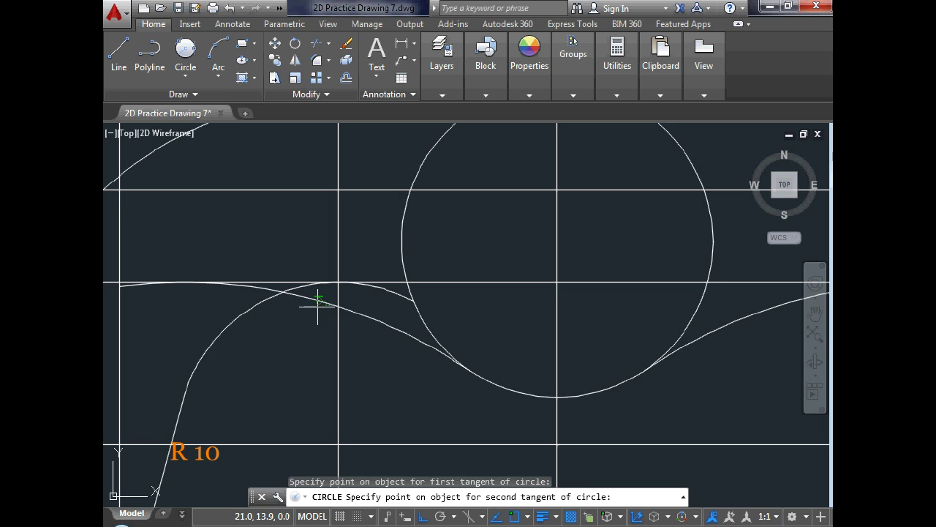
left_click(318, 308)
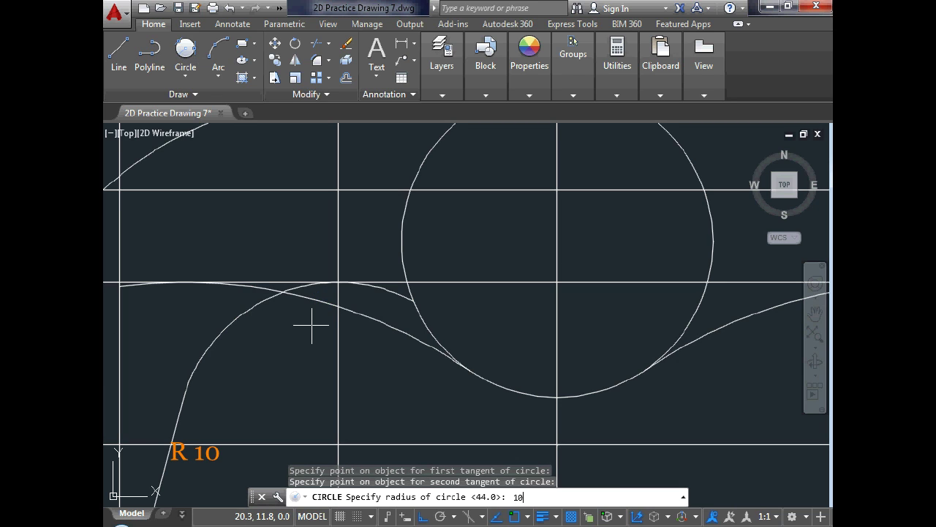
key("Return")
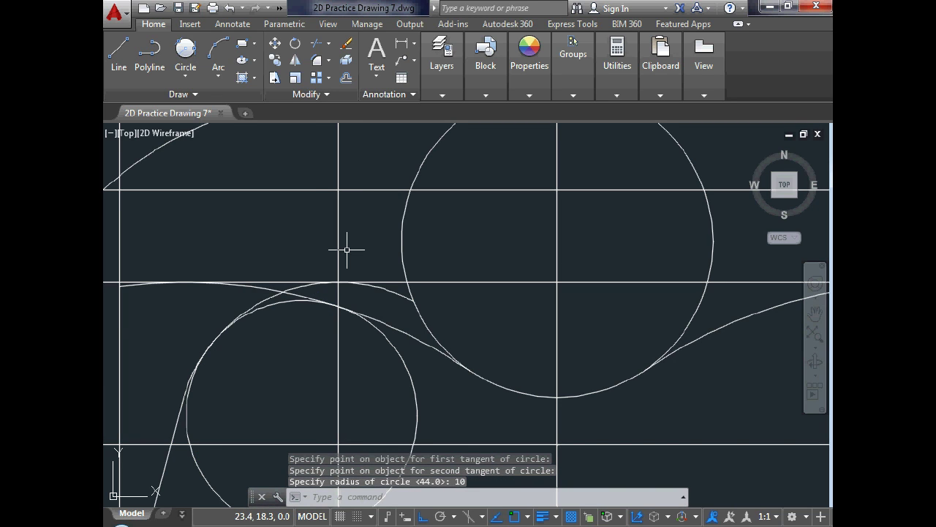
scroll(349, 233, "down", 3)
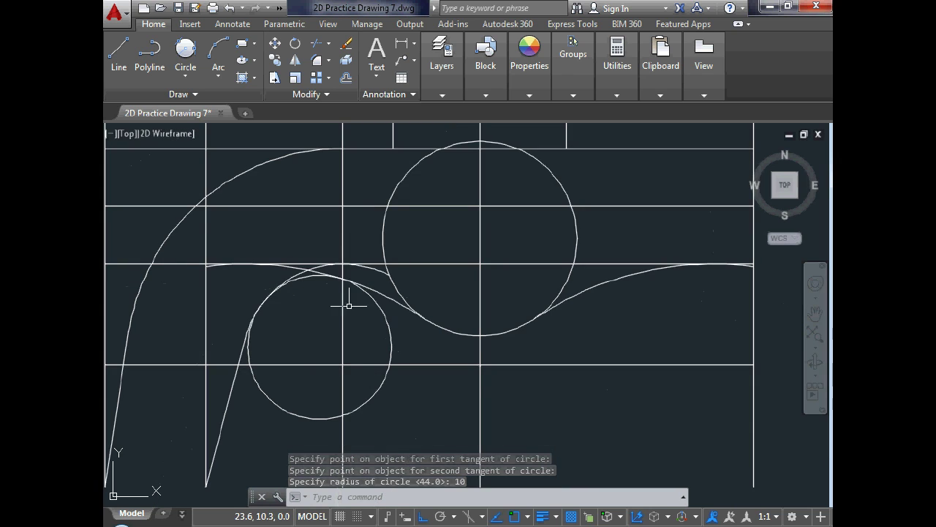
scroll(339, 267, "down", 2)
scroll(294, 315, "up", 2)
Trim the small circle's right arc and the short curve piece near the left line
key("Escape")
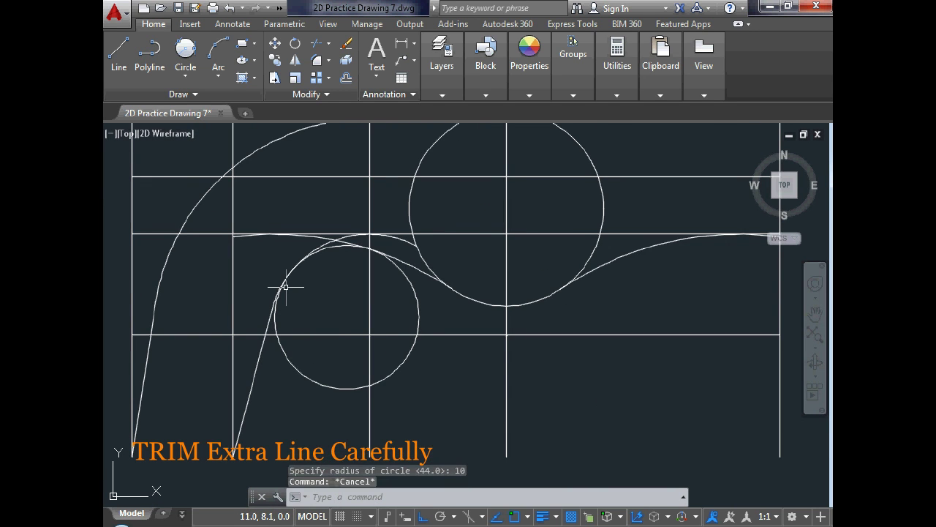
type("tr")
key("Return")
key("Return")
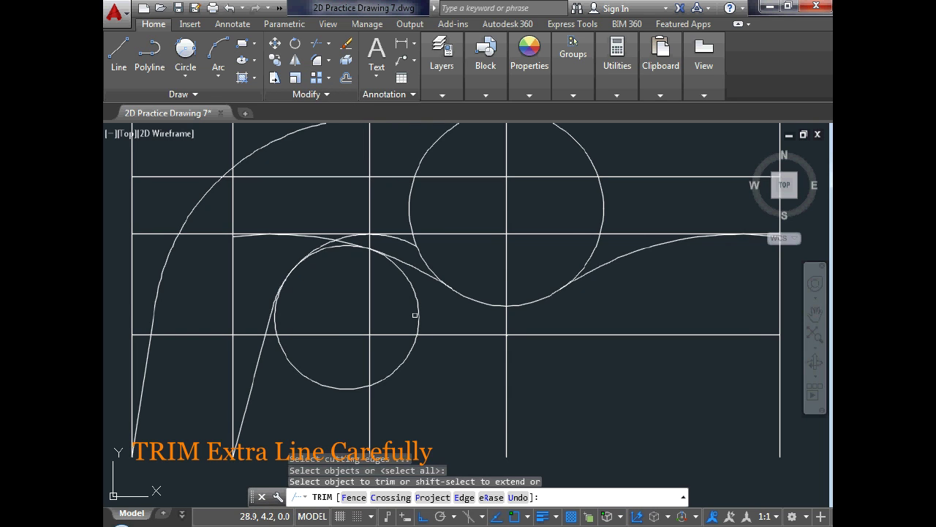
left_click(419, 315)
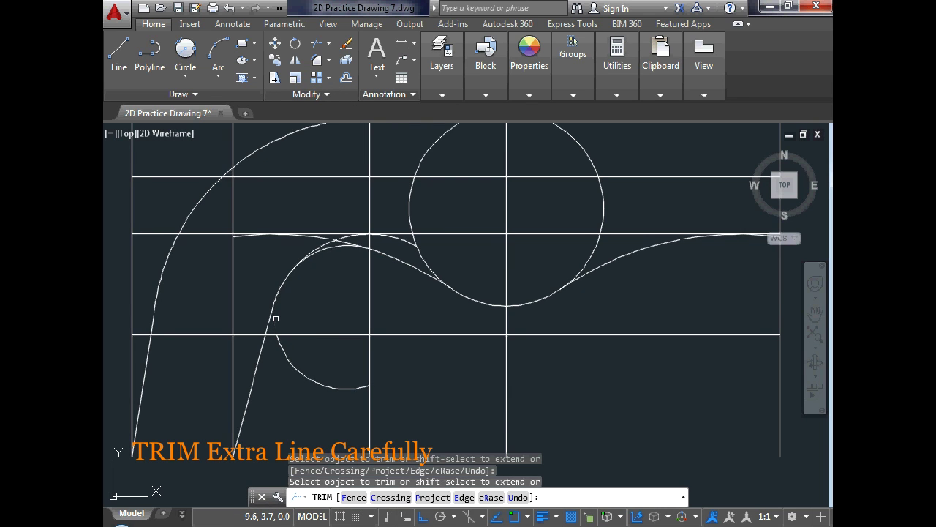
scroll(363, 249, "up", 2)
left_click(168, 232)
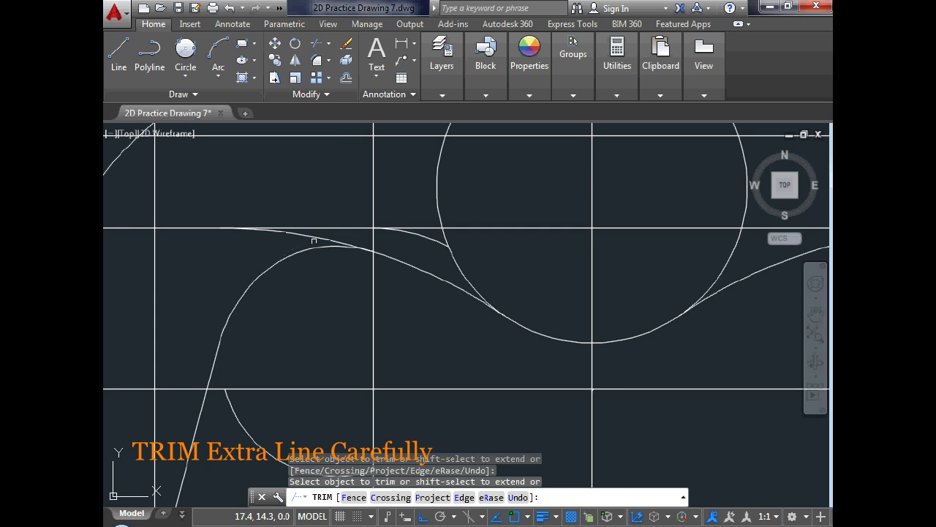
Trim the remaining circle arcs beside the right curve and along the bottom
scroll(408, 321, "down", 2)
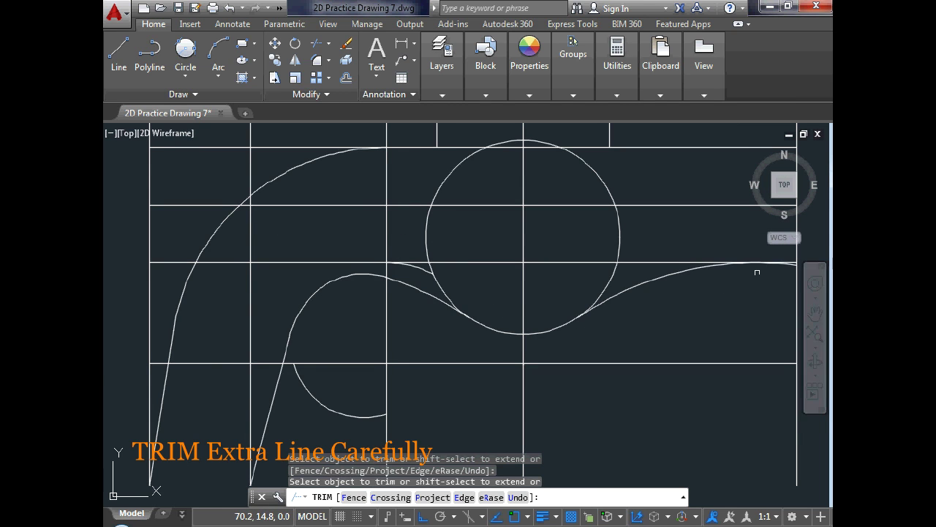
scroll(790, 263, "up", 4)
scroll(629, 332, "down", 4)
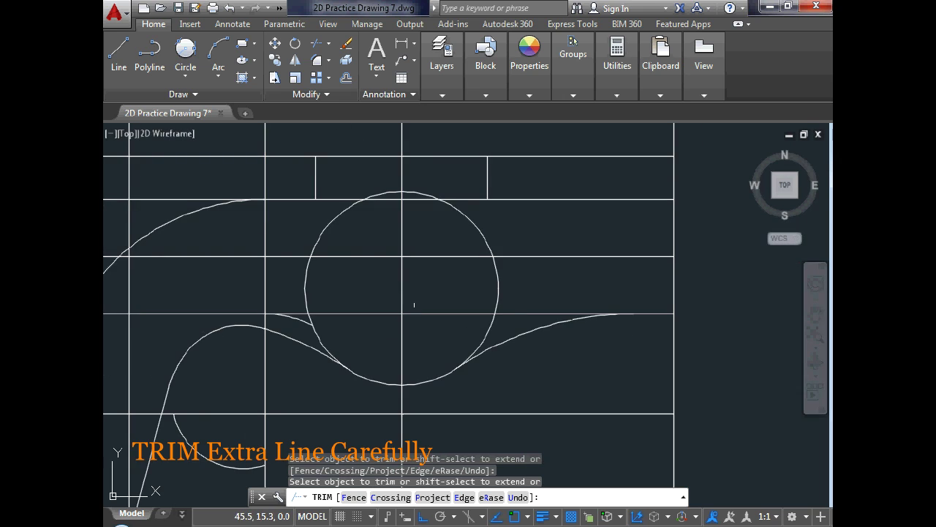
scroll(476, 246, "down", 2)
scroll(432, 284, "up", 1)
scroll(432, 294, "up", 3)
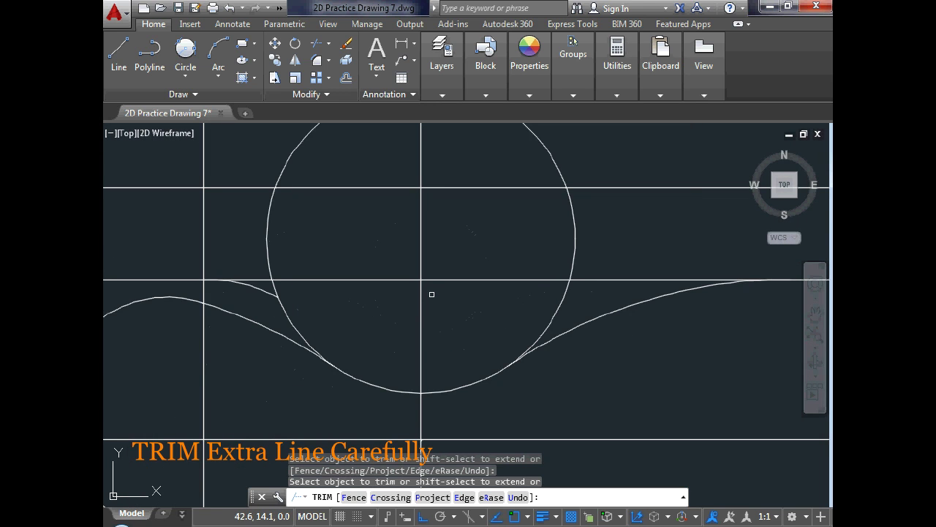
left_click(558, 307)
left_click(286, 322)
left_click(290, 320)
scroll(339, 316, "down", 4)
scroll(339, 296, "up", 2)
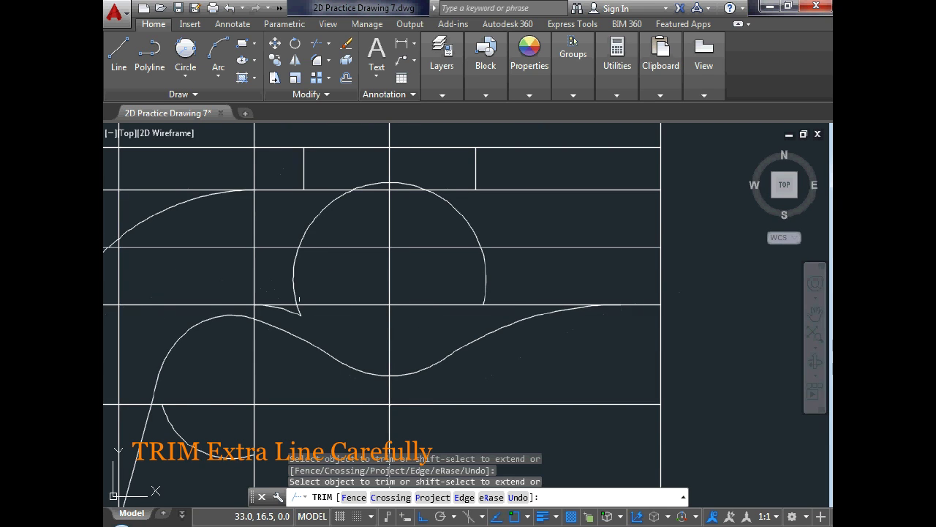
key("Escape")
Erase the three leftover stray arcs, including the lower-left one, with E
left_click(303, 272)
left_click(283, 299)
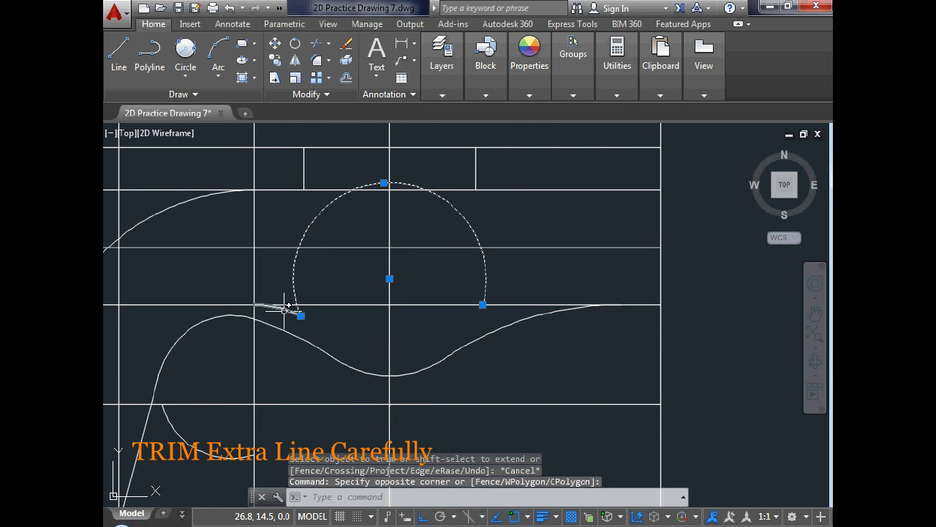
left_click(286, 308)
left_click(184, 435)
type("e")
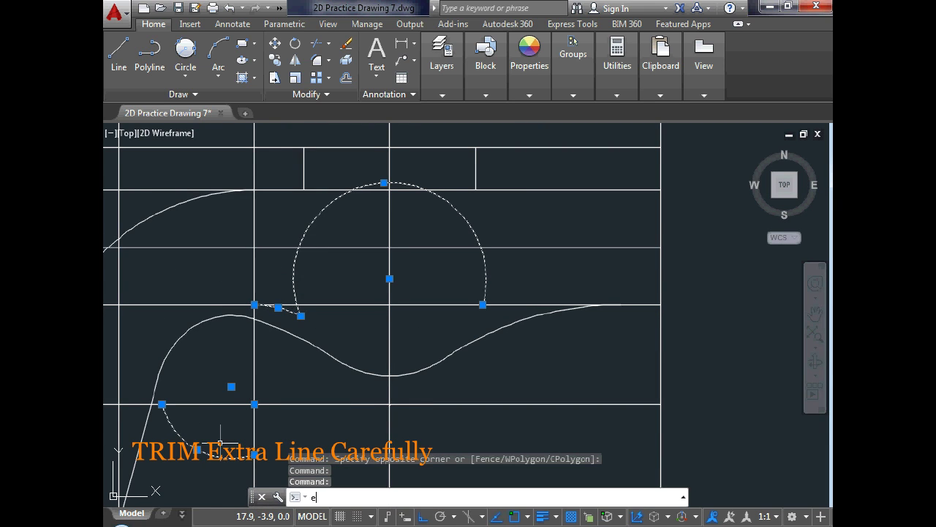
key("Return")
scroll(412, 299, "down", 4)
scroll(300, 307, "up", 2)
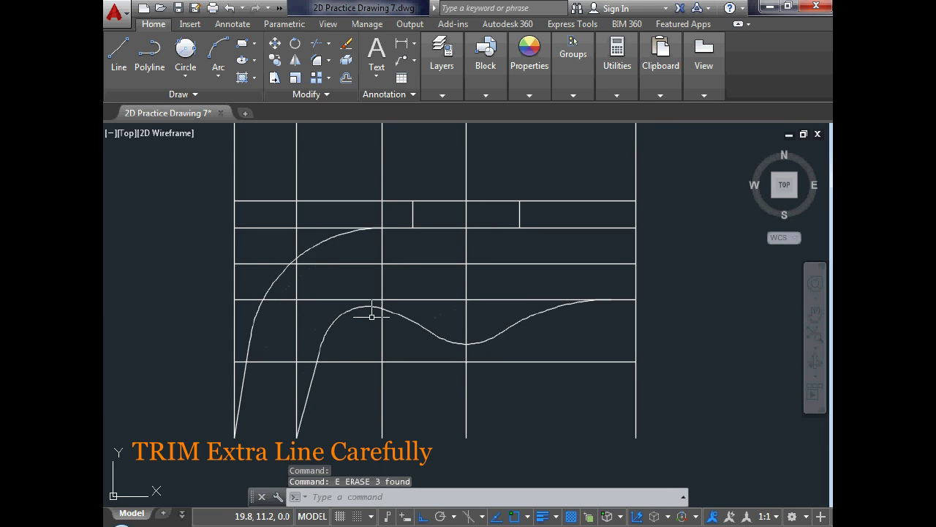
scroll(371, 316, "down", 2)
scroll(271, 387, "up", 3)
scroll(271, 387, "up", 1)
Draw a short horizontal line closing the spout base between the two tangent lines' bottom ends
type("l")
key("Return")
left_click(300, 398)
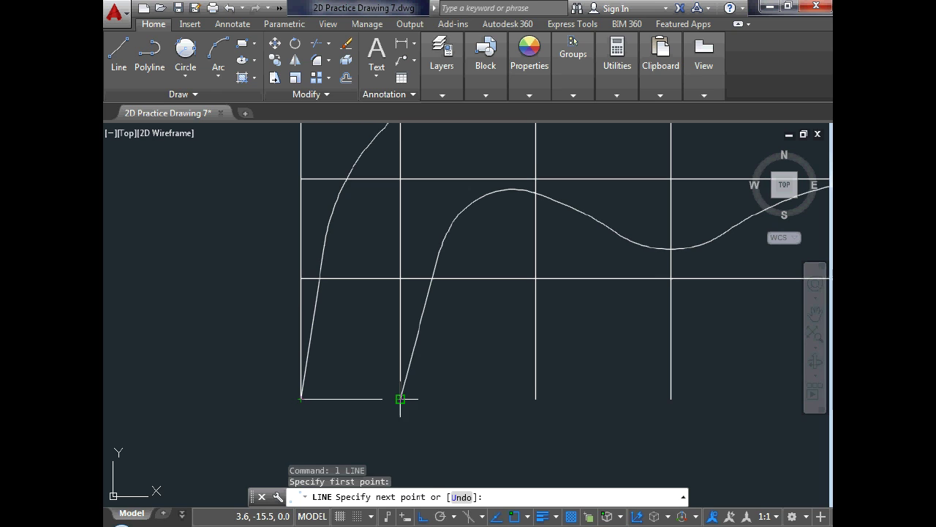
left_click(401, 398)
key("Escape")
scroll(394, 422, "down", 4)
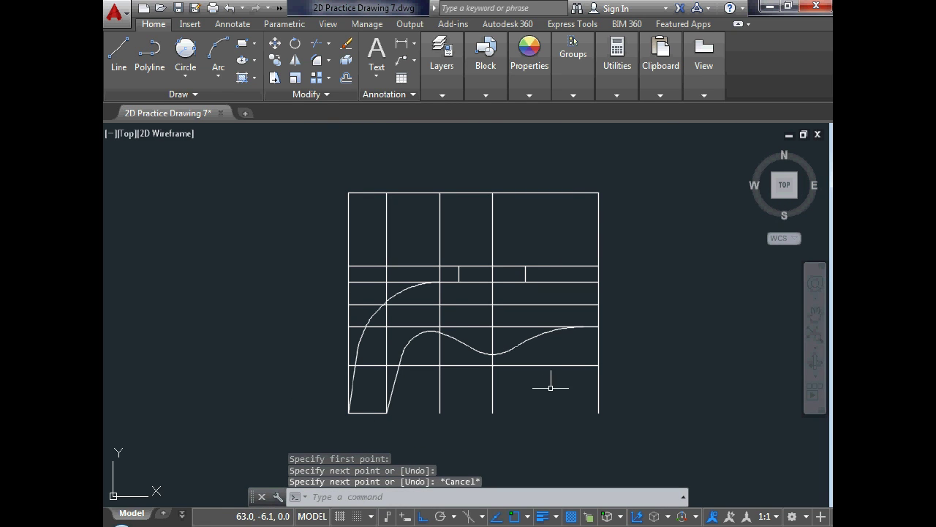
scroll(424, 320, "down", 2)
scroll(530, 321, "up", 2)
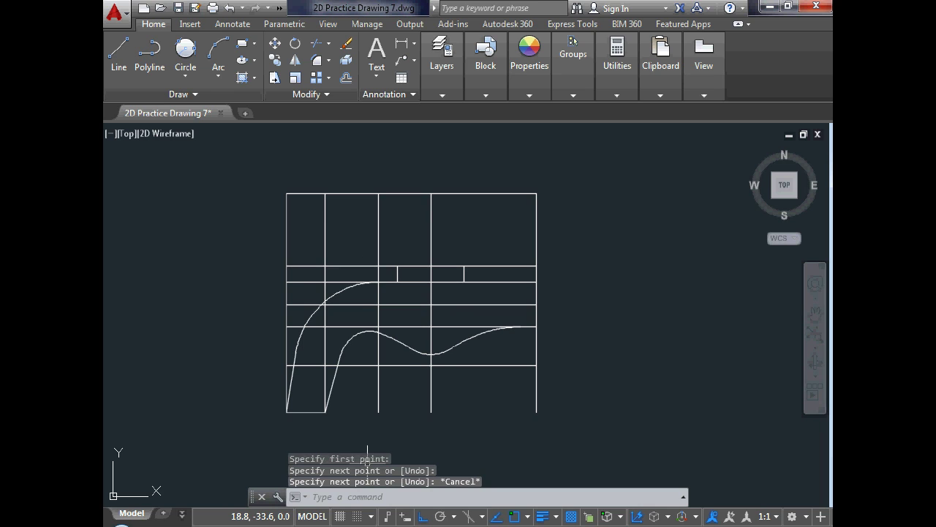
scroll(278, 278, "up", 2)
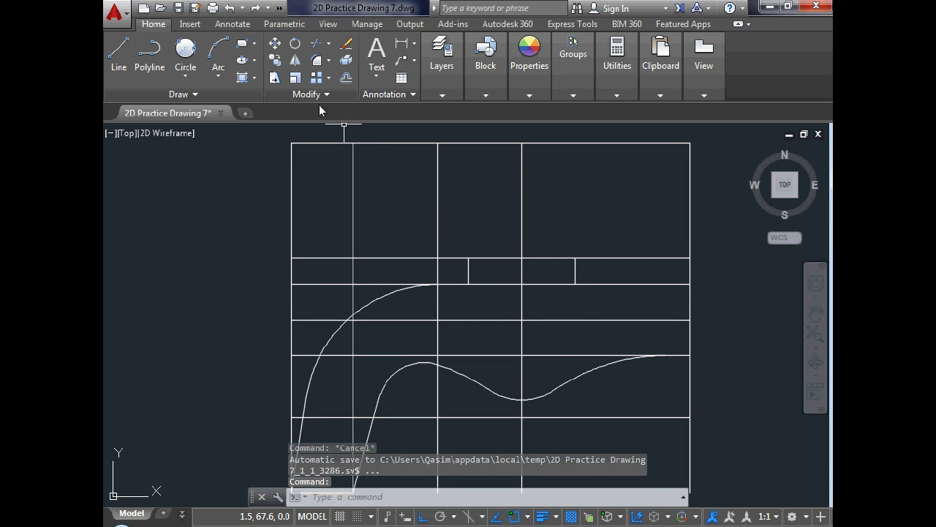
key("Escape")
Offset the short vertical line 4 units to the left as a helper line
left_click(346, 78)
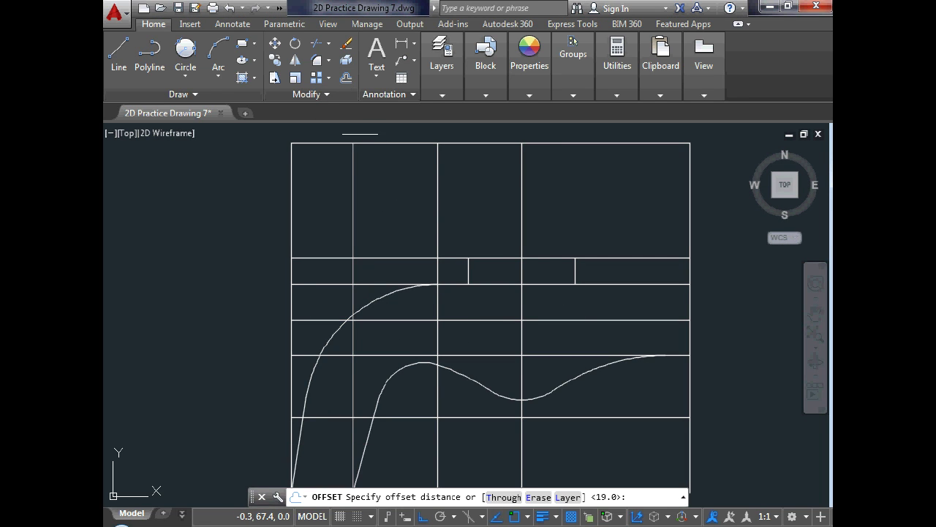
scroll(468, 284, "up", 2)
left_click(344, 85)
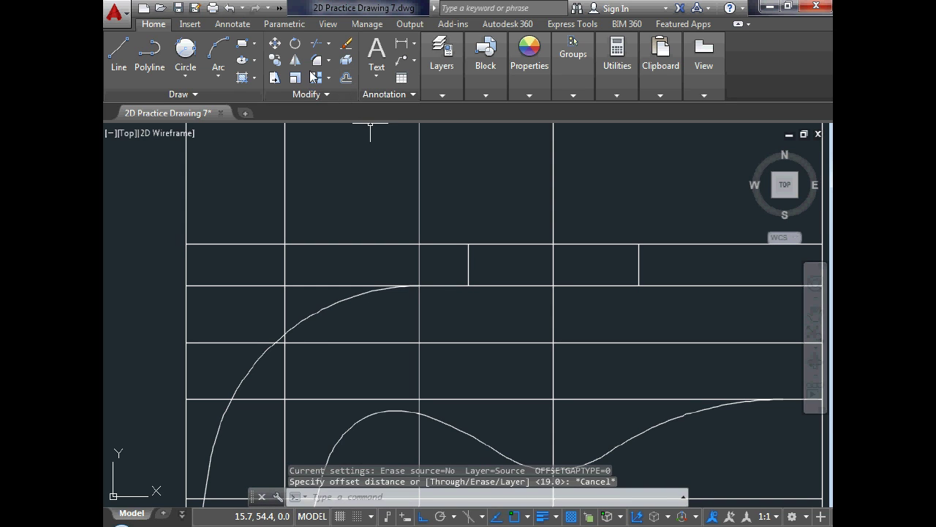
left_click(346, 77)
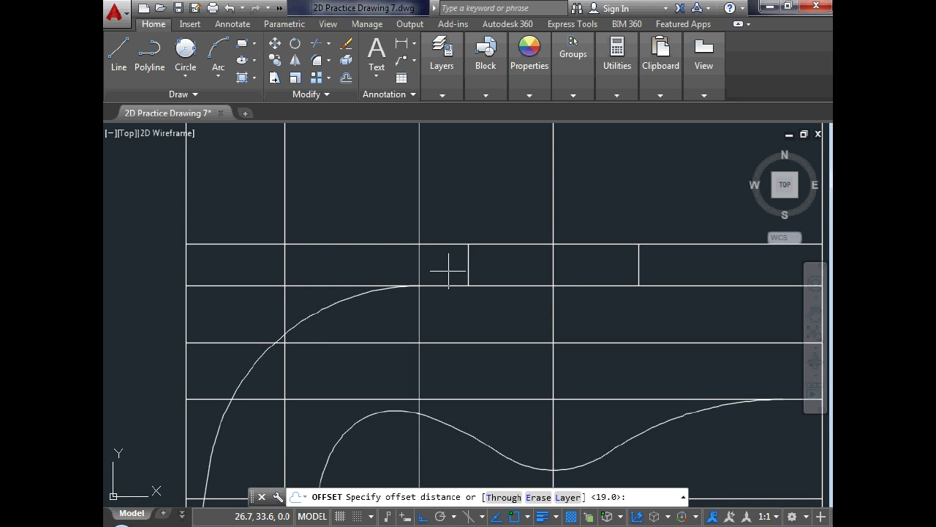
type("4")
key("Return")
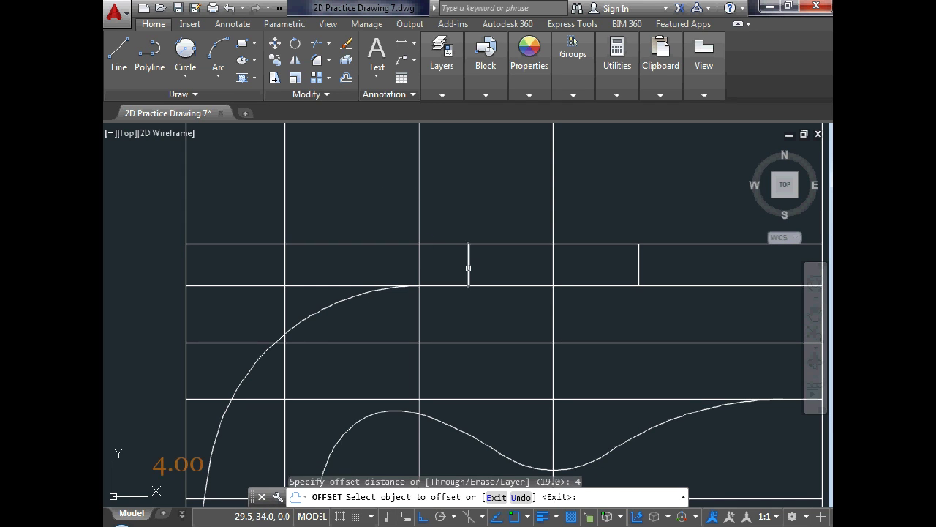
left_click(468, 264)
left_click(448, 267)
key("Escape")
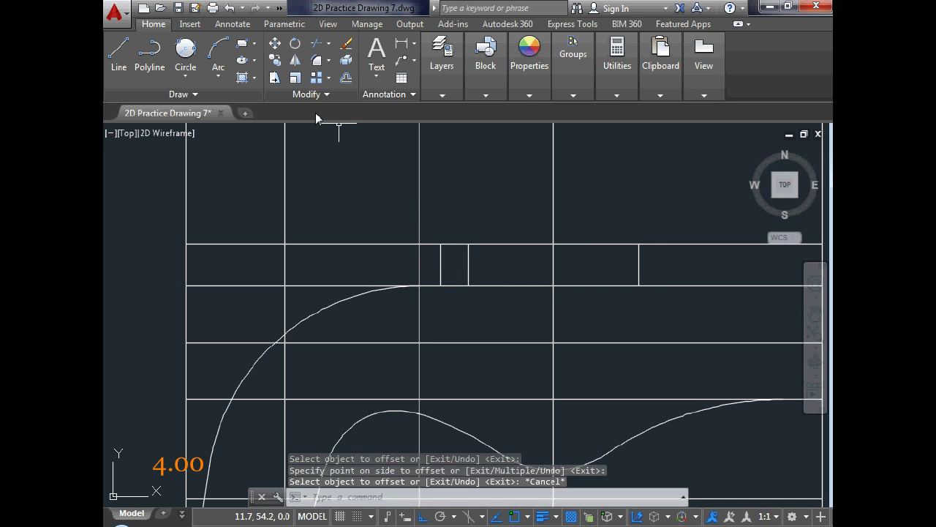
Draw a slanted line from the vertical's top to the helper's bottom, then delete the helper
left_click(119, 54)
left_click(469, 243)
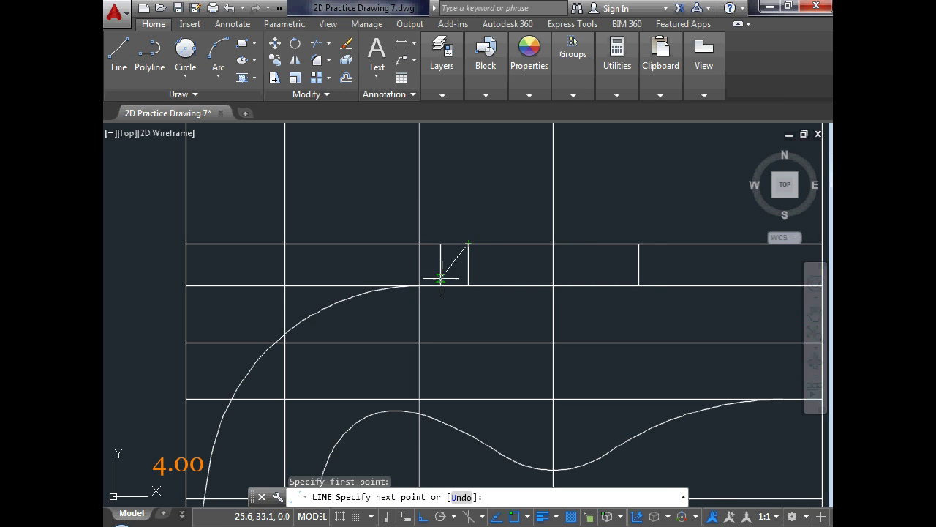
left_click(440, 285)
key("Escape")
left_click(441, 264)
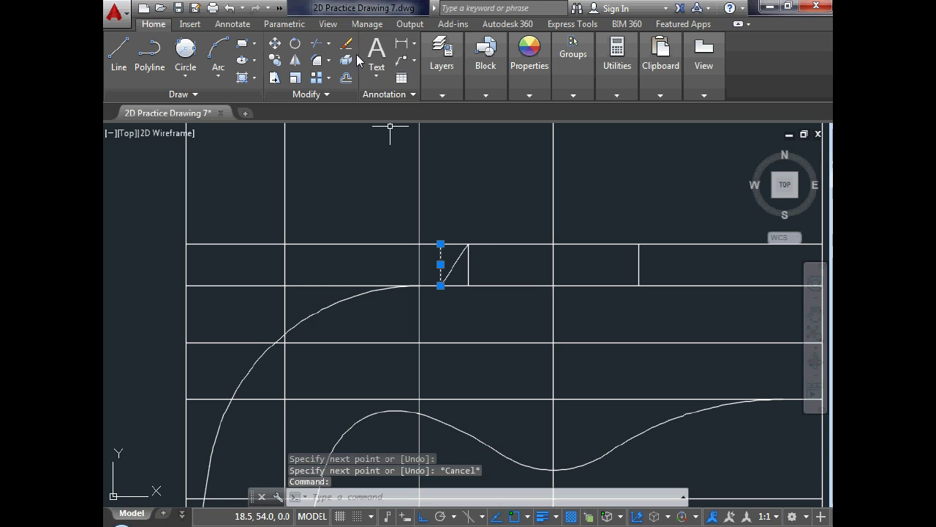
key("Delete")
scroll(454, 287, "up", 2)
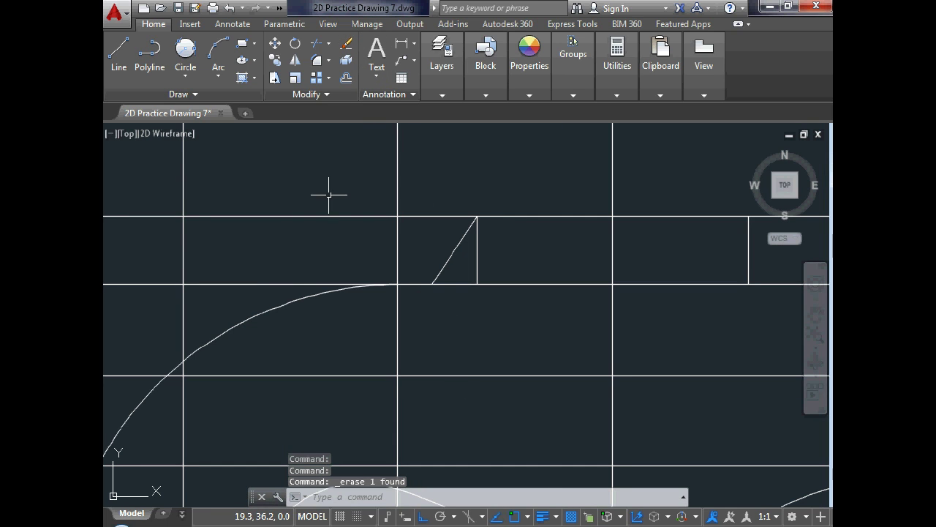
Fillet the slanted line and lower band line with radius 4.5 in No trim mode
left_click(316, 60)
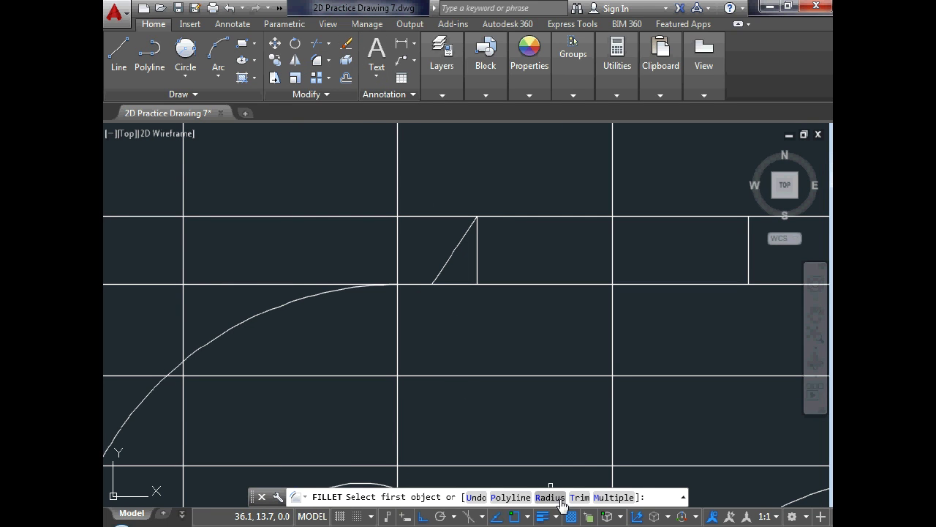
left_click(550, 497)
type("4.5")
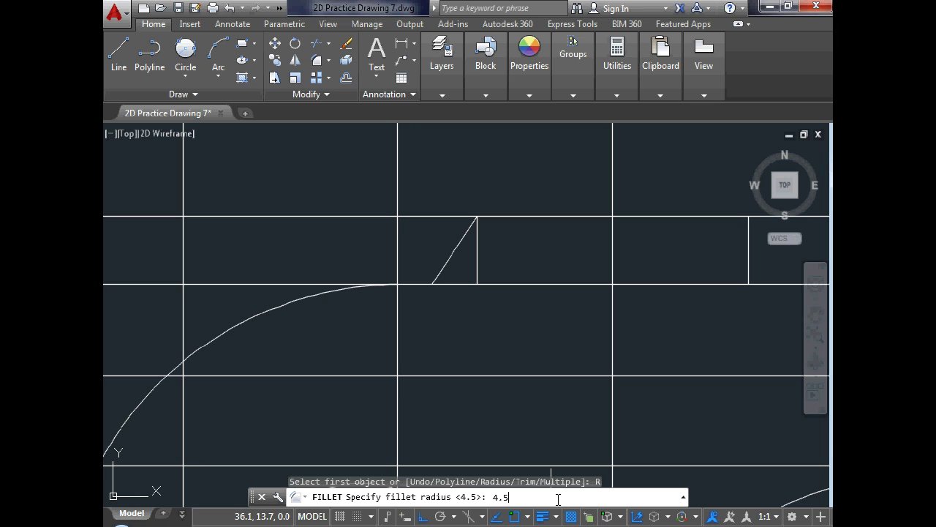
key("Return")
left_click(582, 498)
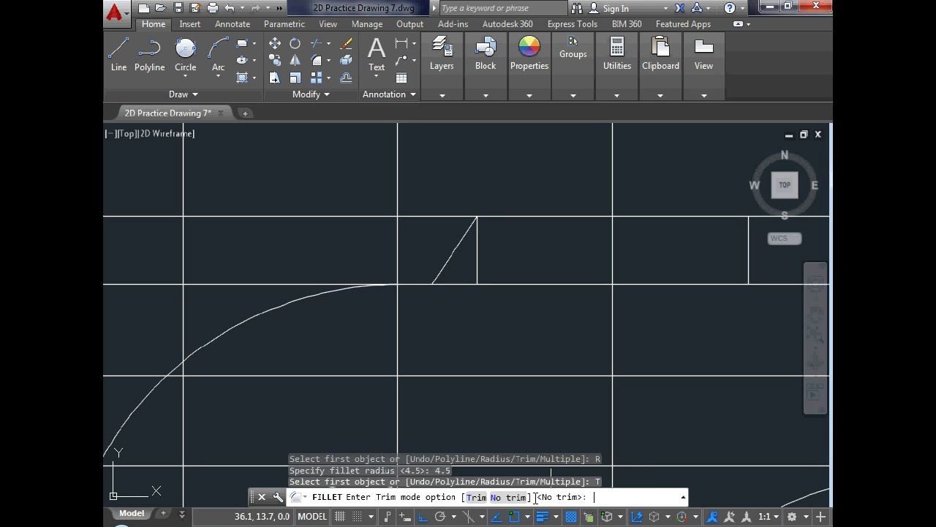
left_click(510, 499)
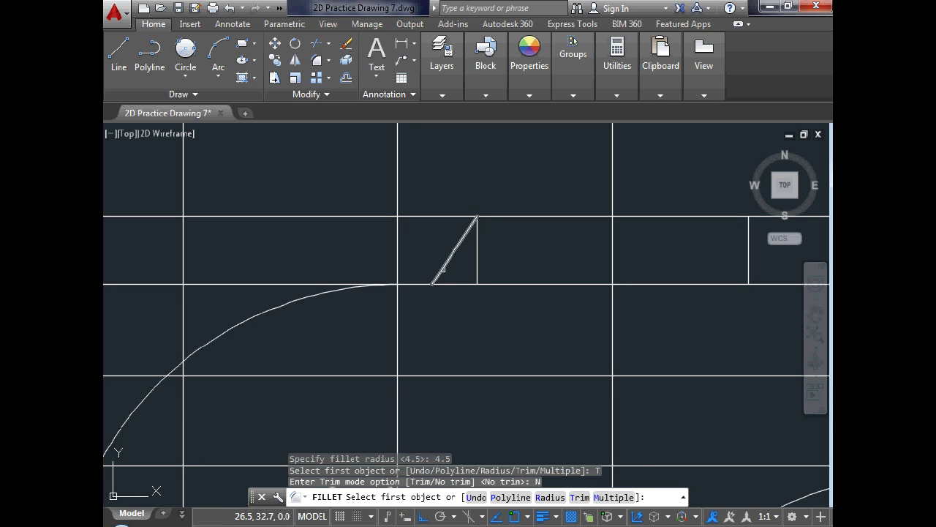
left_click(438, 278)
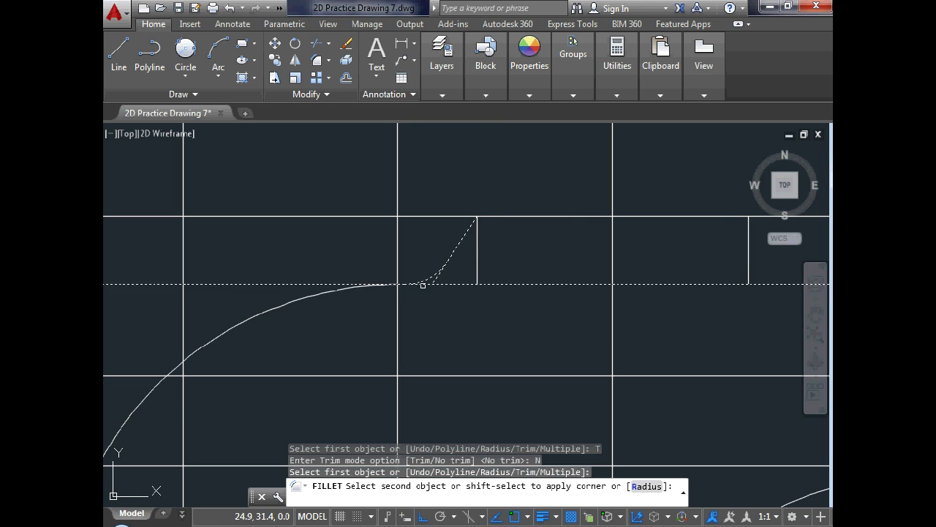
left_click(425, 283)
scroll(440, 309, "up", 4)
scroll(441, 309, "down", 3)
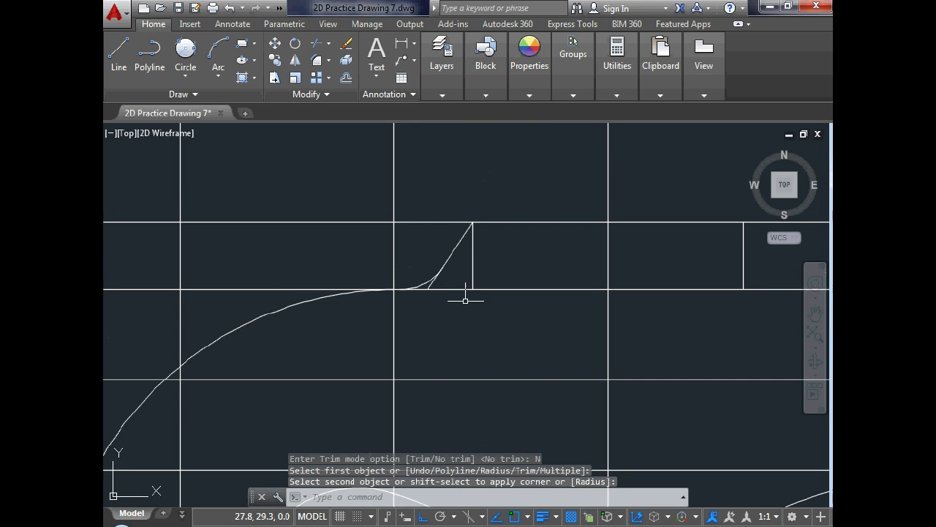
key("Escape")
Trim the leftover line end beneath the new fillet arc
type("tr")
key("Return")
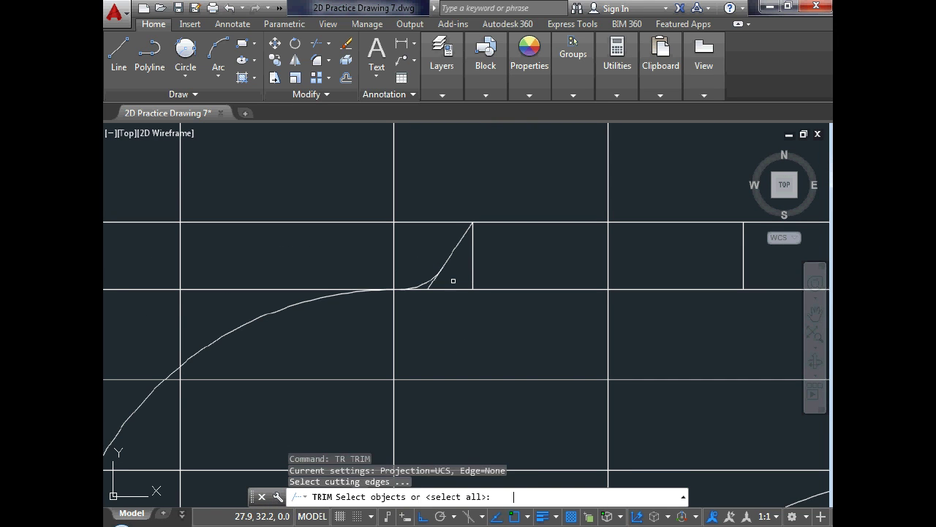
key("Return")
left_click(473, 276)
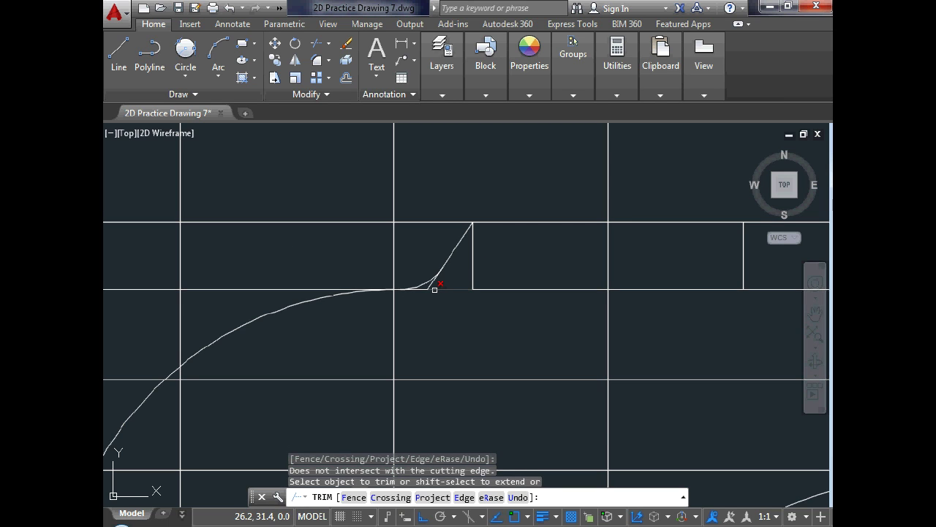
scroll(430, 284, "up", 2)
left_click(431, 283)
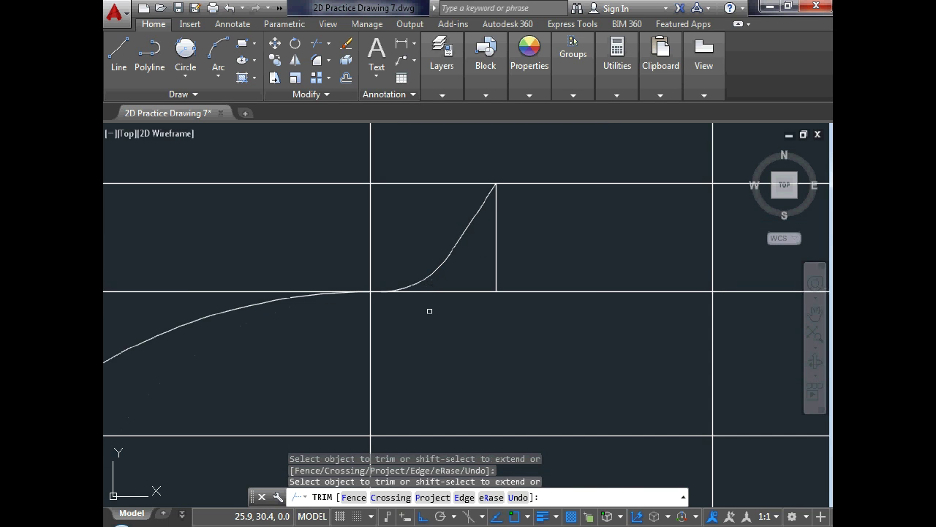
scroll(429, 313, "down", 4)
key("Escape")
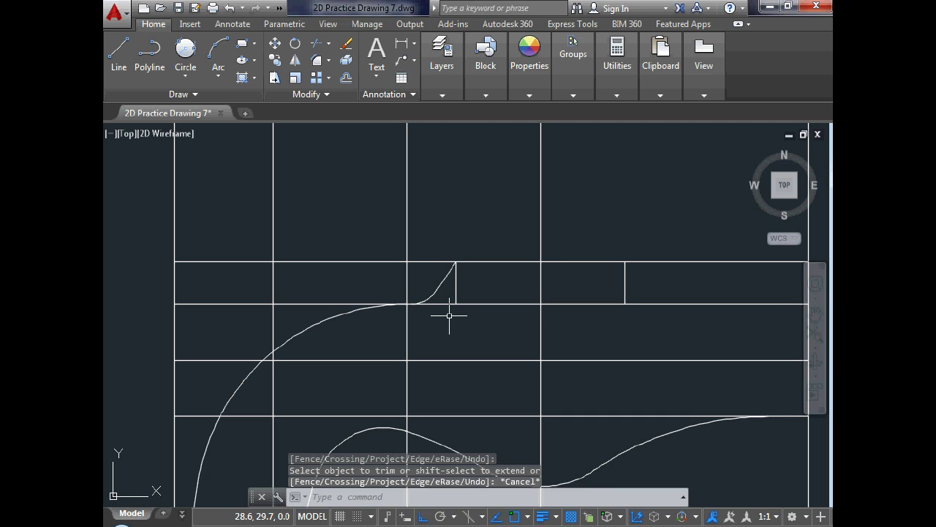
Trim the stray line piece beside the arc, removing the slanted edge's lower stub
type("tr")
key("Return")
key("Return")
left_click(445, 303)
scroll(444, 306, "down", 1)
scroll(502, 305, "down", 1)
scroll(496, 308, "up", 1)
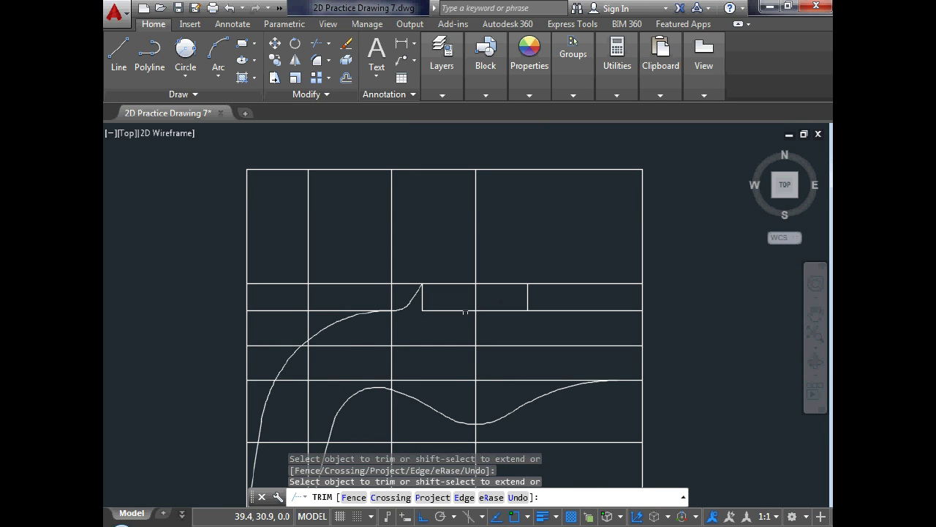
scroll(496, 308, "down", 1)
scroll(476, 306, "up", 1)
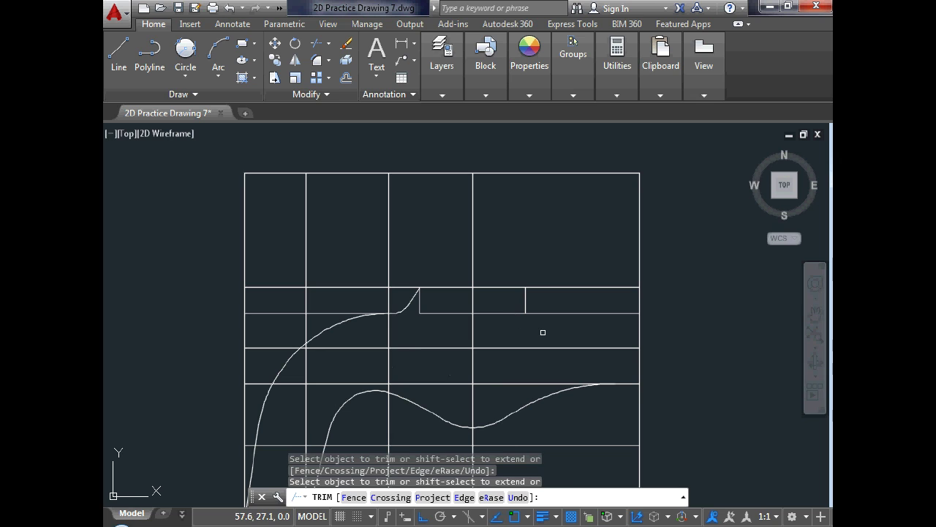
key("Escape")
type("f")
key("Return")
Round the right short vertical's corner with the lower band line and trim the piece under the arc
scroll(522, 320, "up", 2)
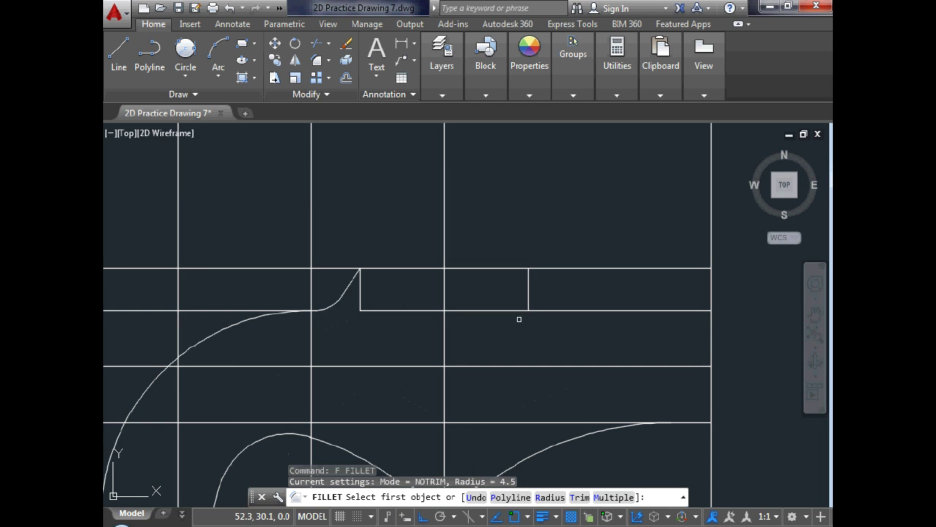
left_click(530, 295)
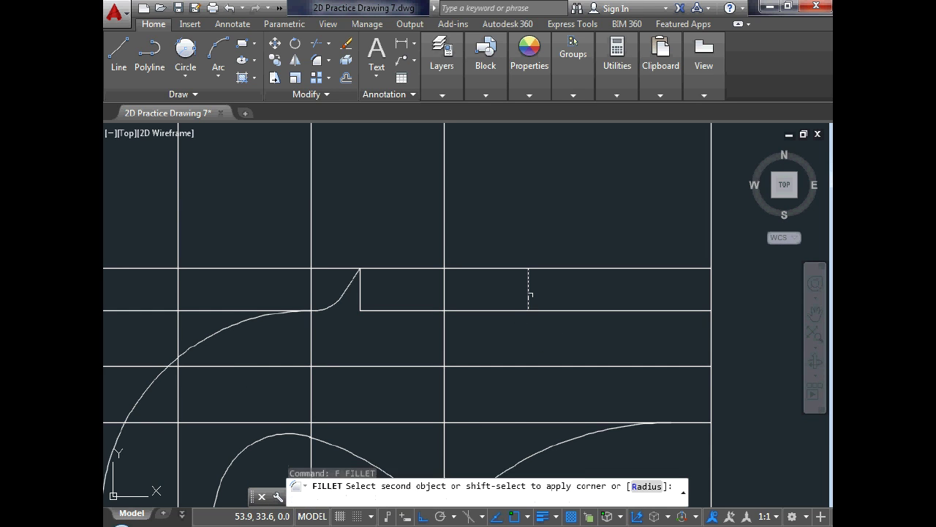
left_click(548, 310)
key("Escape")
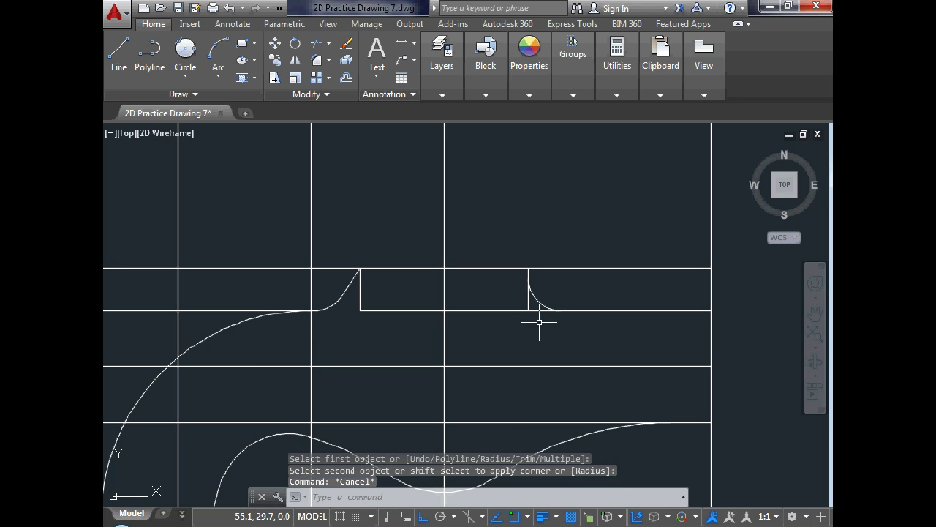
type("tr")
key("Return")
key("Return")
left_click(536, 310)
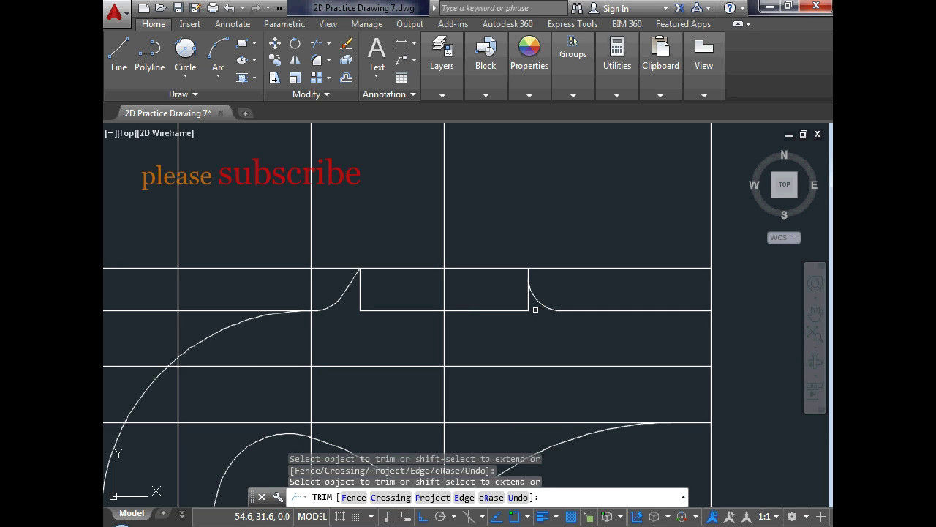
key("Escape")
Window-select and delete the notch lines, then undo the deletion
left_click(533, 305)
left_click(349, 315)
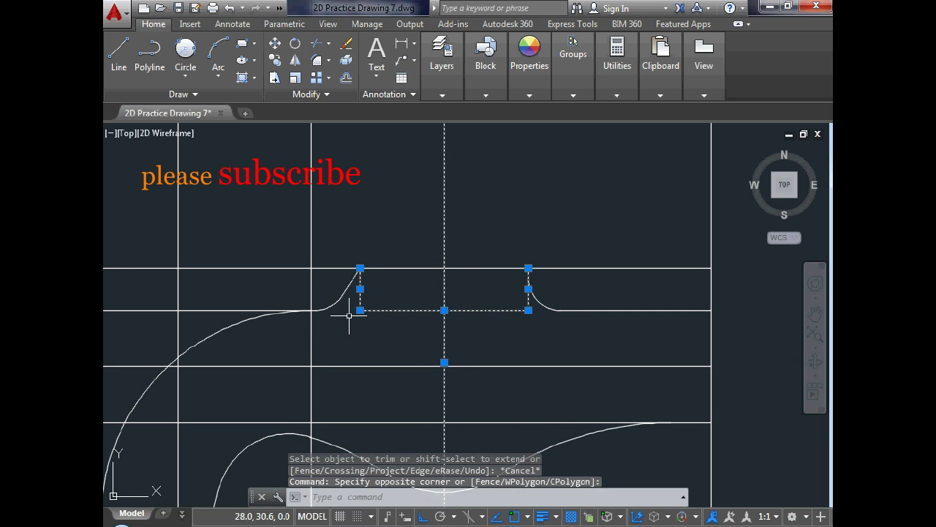
key("Delete")
scroll(437, 354, "down", 2)
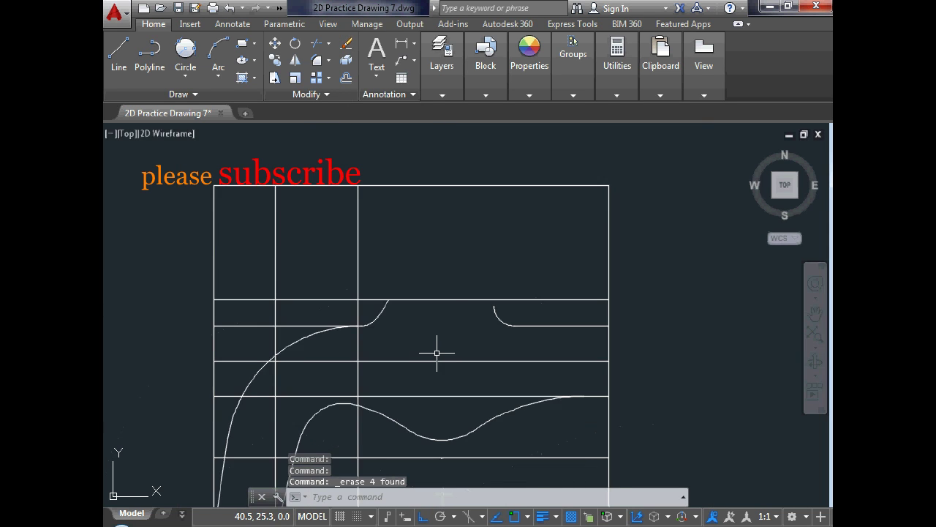
scroll(457, 292, "up", 2)
key("ctrl+z")
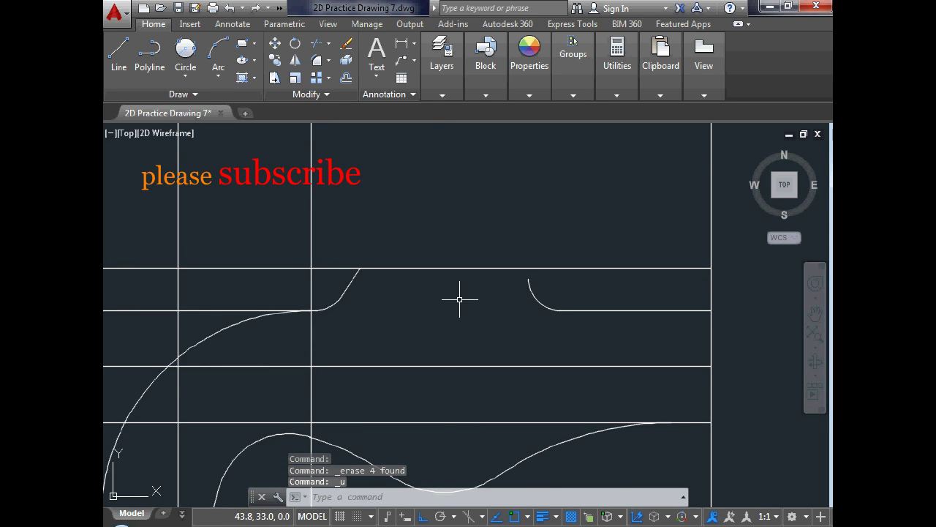
key("Escape")
Trim a piece of the notch line and crossing-select the leftover notch lines
type("t")
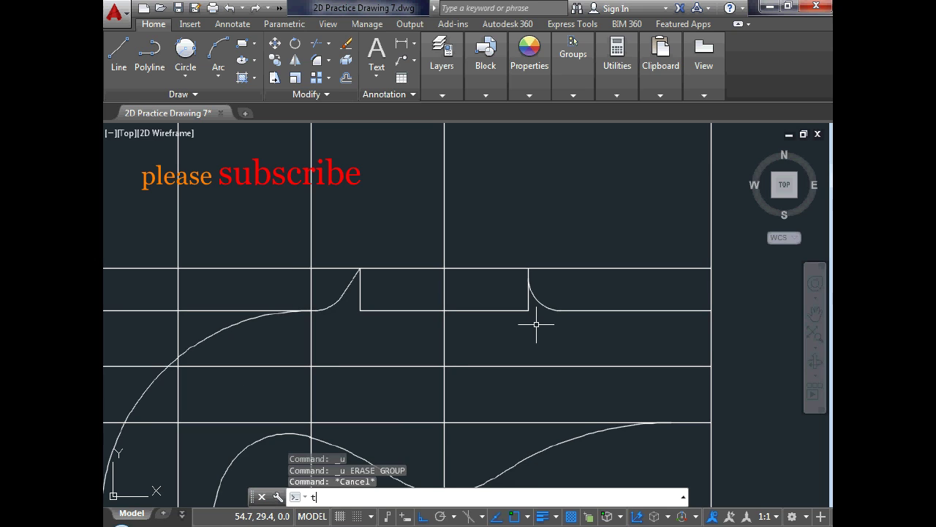
type("r")
key("Return")
key("Return")
scroll(528, 298, "up", 2)
left_click(529, 298)
key("Escape")
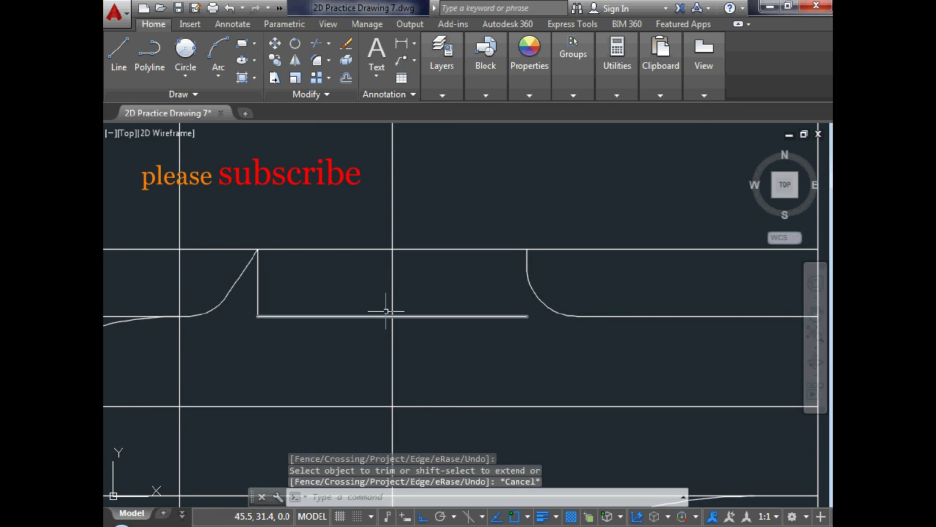
left_click(491, 301)
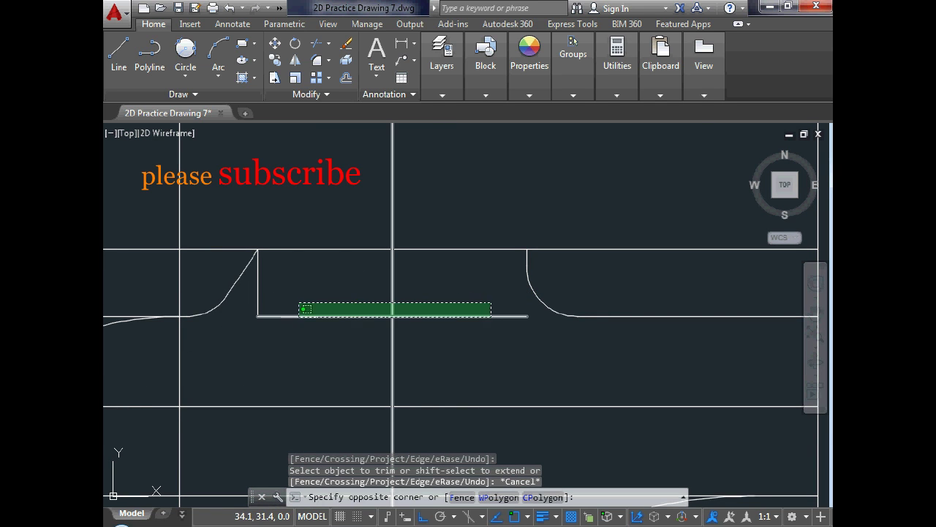
left_click(246, 313)
scroll(384, 329, "down", 4)
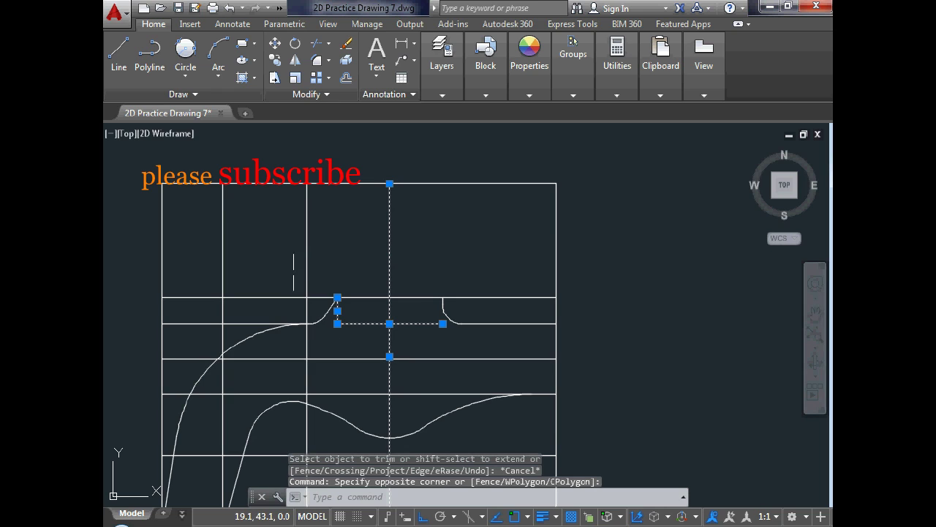
Erase the three leftover notch lines and two vertical grid lines, then recentre the view
type("e")
key("Return")
left_click(323, 259)
left_click(201, 251)
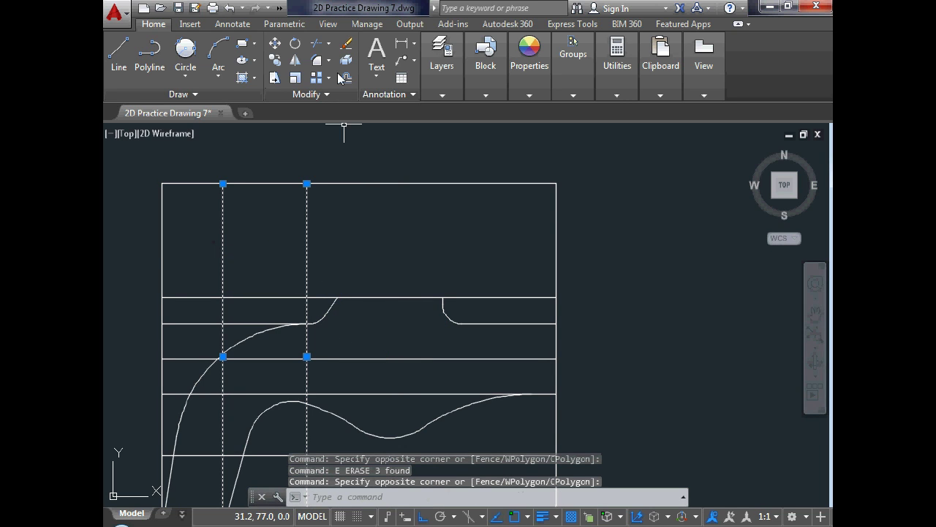
left_click(346, 44)
scroll(366, 130, "down", 4)
scroll(340, 199, "up", 2)
scroll(331, 179, "up", 2)
scroll(326, 162, "down", 2)
scroll(325, 162, "up", 2)
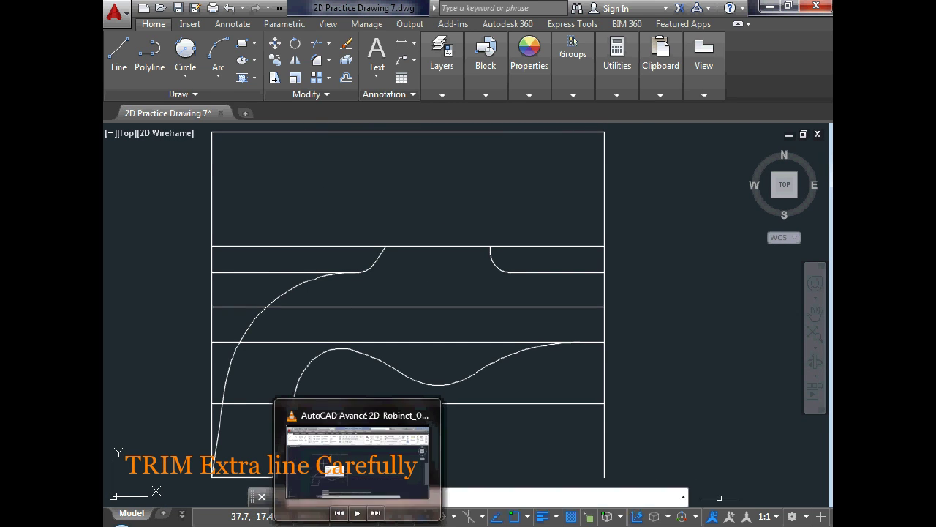
left_click(436, 355)
key("Escape")
key("Escape")
scroll(436, 355, "down", 2)
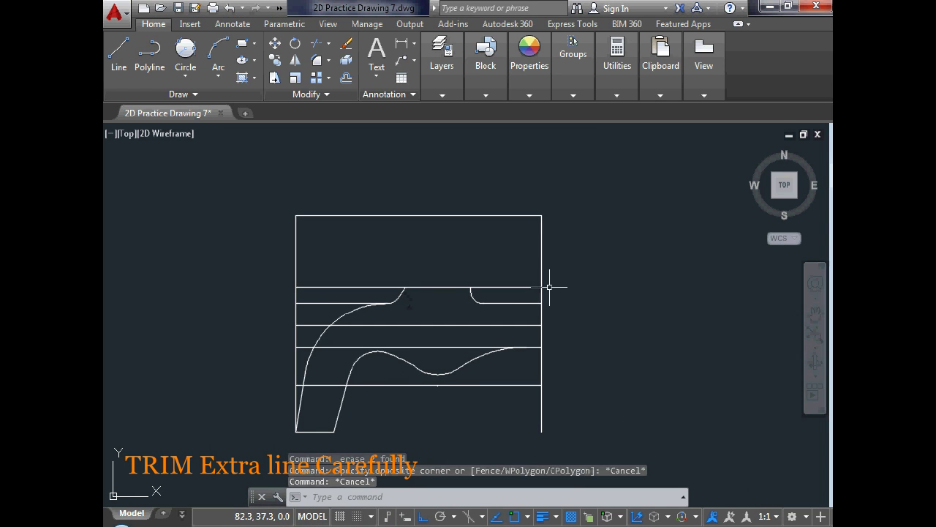
middle_click_drag(548, 282, 620, 282)
Trim the grid stubs left of the spout curve and the bottom line between the curves
left_click(315, 47)
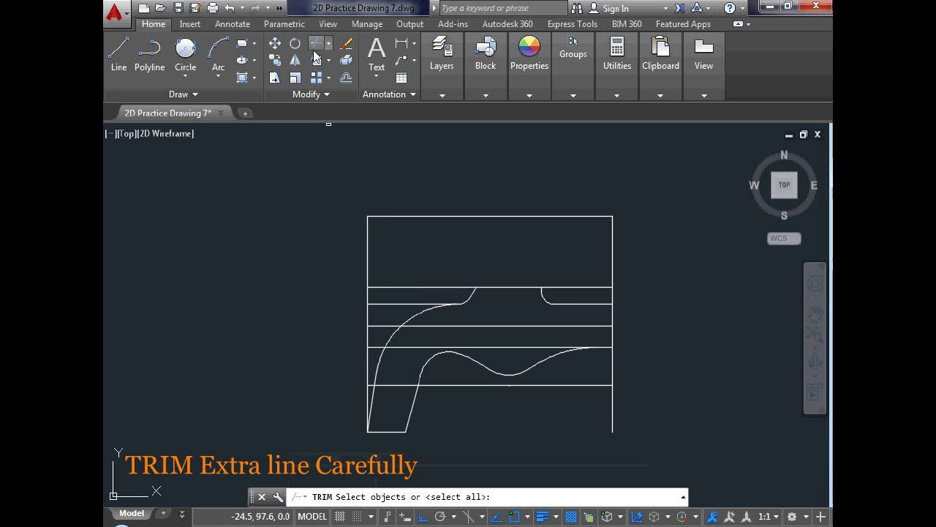
key("Return")
left_click(403, 303)
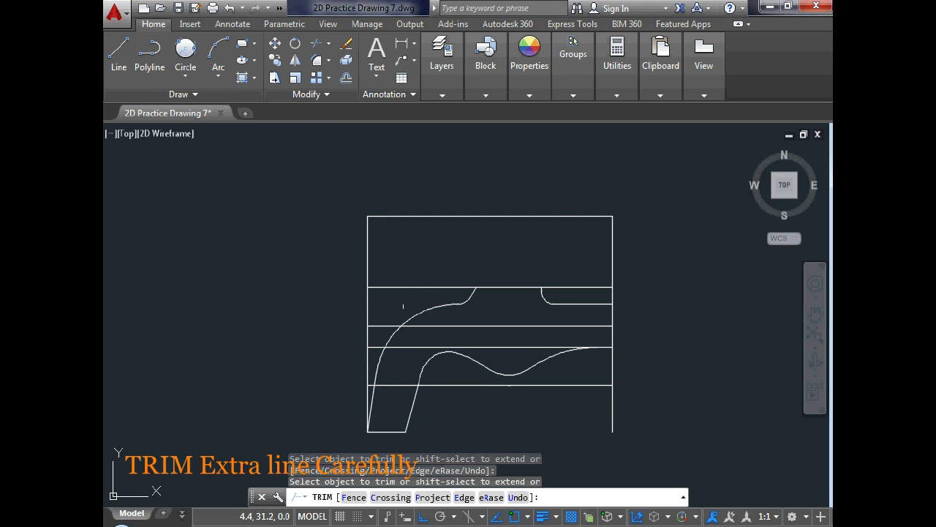
left_click(382, 324)
left_click(392, 386)
key("Escape")
Delete the leftmost vertical edge, the bottom horizontal line and two small leftover stubs
left_click(368, 324)
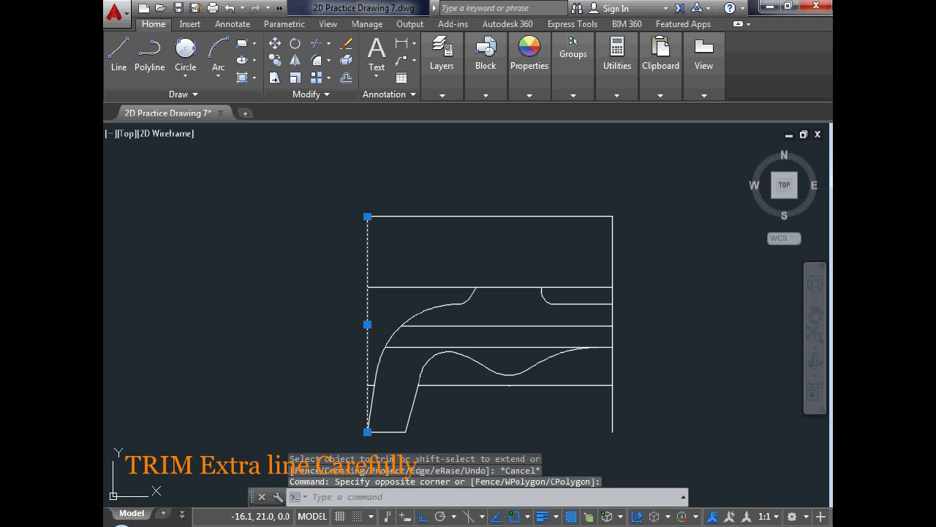
left_click(472, 386)
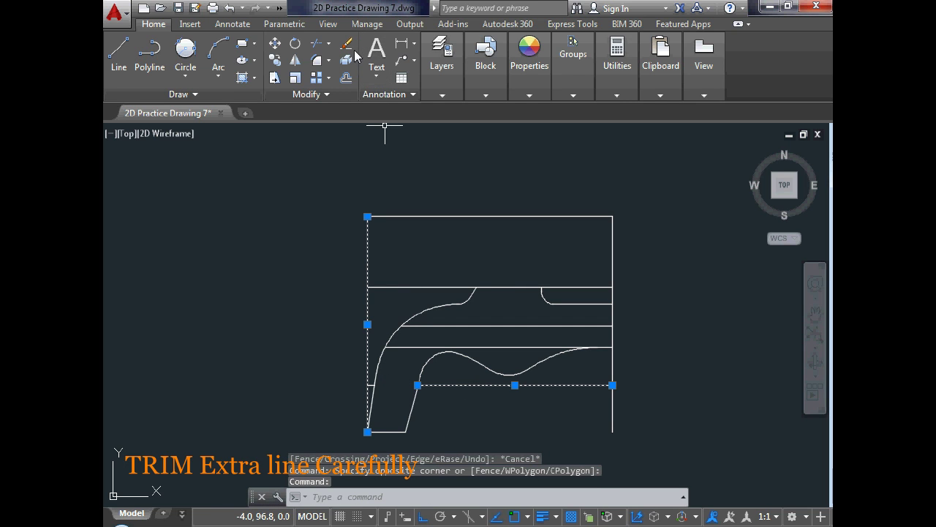
key("Delete")
left_click(371, 397)
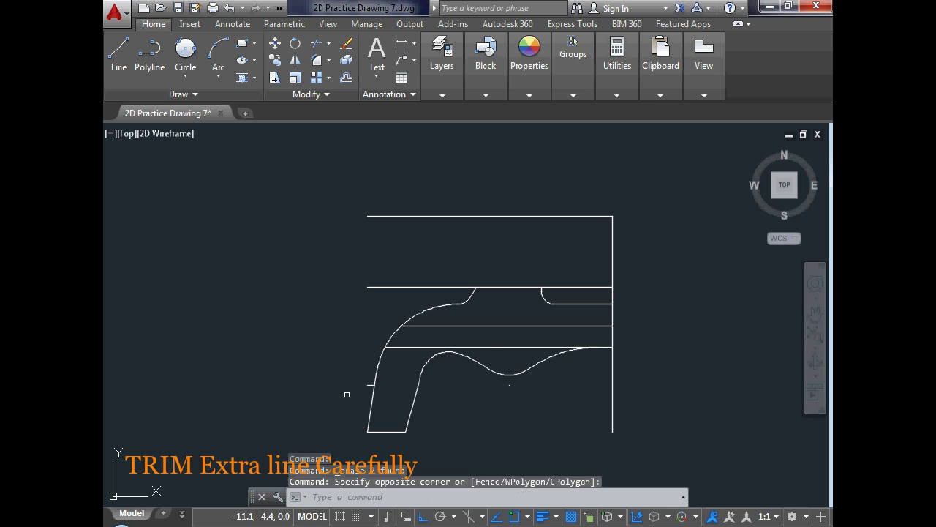
left_click(397, 373)
left_click(520, 373)
left_click(489, 386)
type("e")
key("Return")
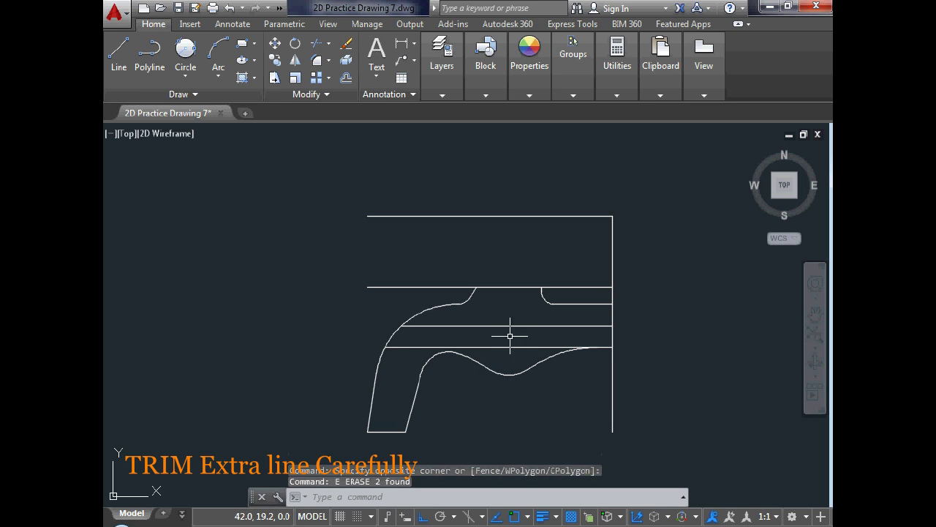
Erase the two middle grid lines running through the spout
left_click(514, 347)
left_click(511, 326)
type("e")
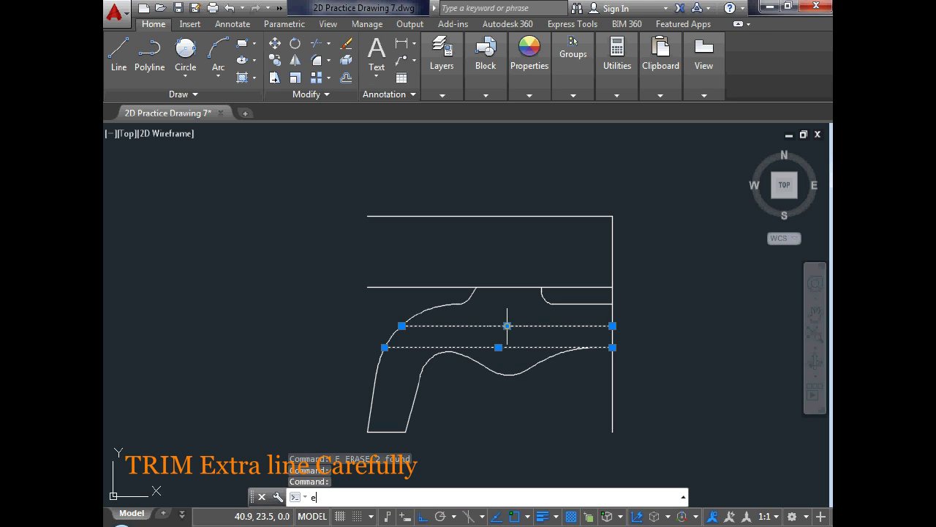
key("Return")
scroll(467, 300, "up", 2)
key("Escape")
Trim away the band line segment left of the raised top
type("tr")
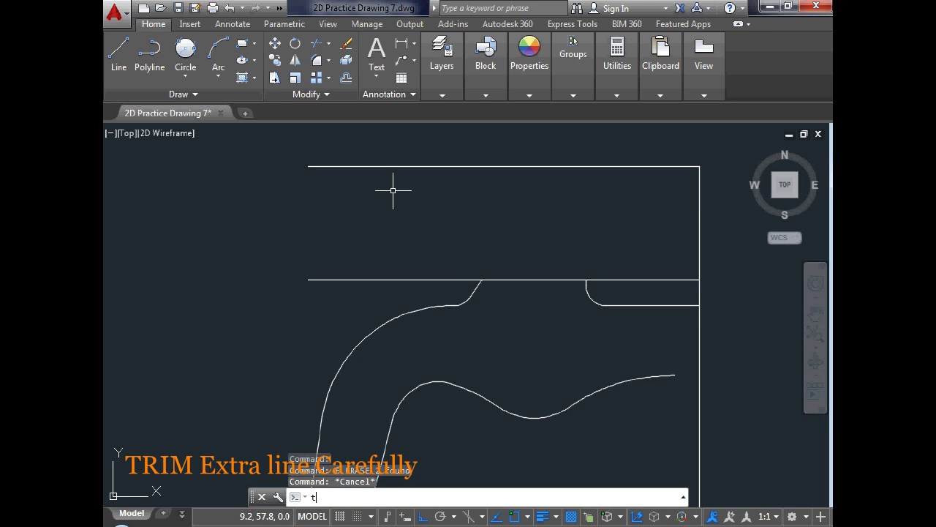
key("Return")
key("Return")
left_click(393, 278)
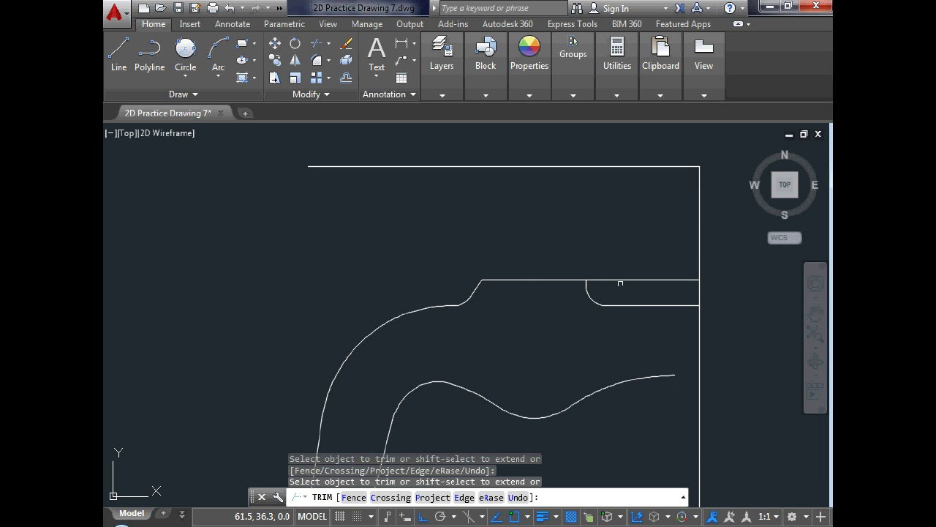
key("Escape")
middle_click_drag(577, 359, 550, 357)
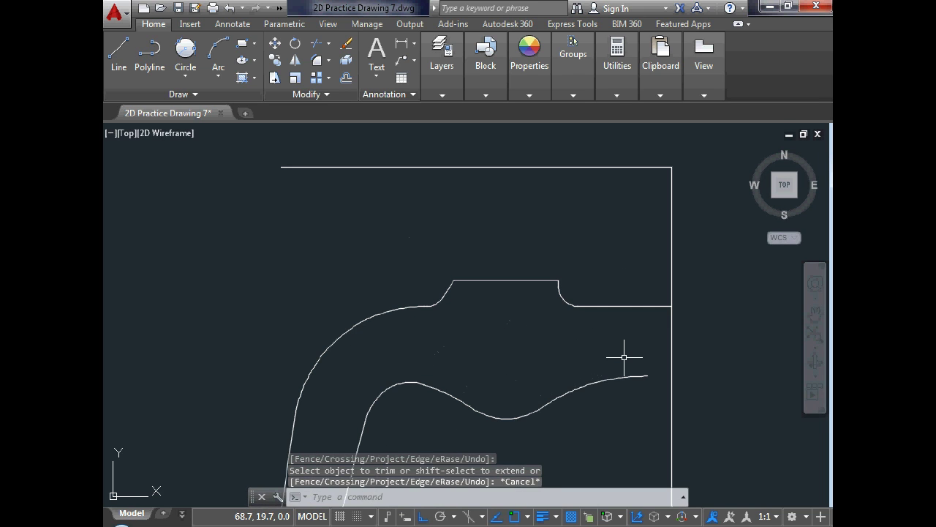
key("Escape")
Draw a vertical line from the raised top's midpoint straight up to the top boundary line
type("l")
key("Return")
left_click(646, 377)
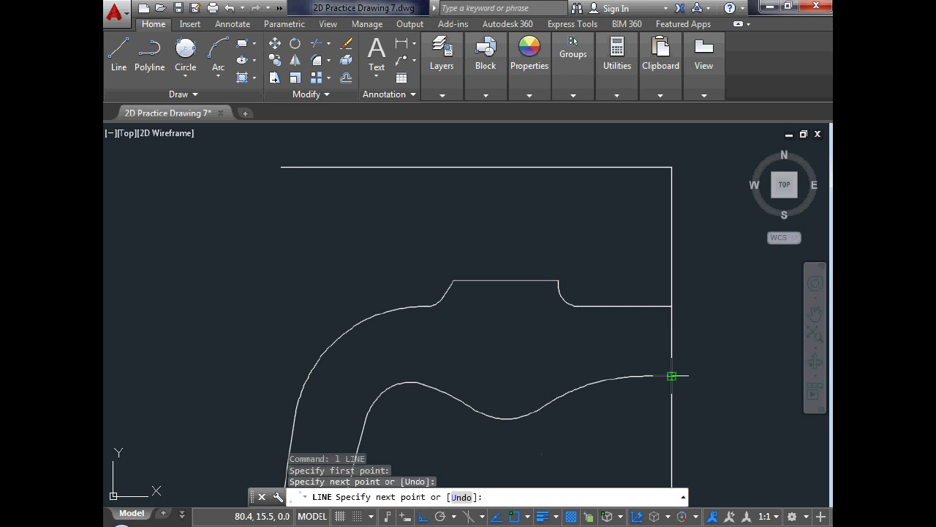
key("Escape")
scroll(554, 373, "down", 2)
scroll(545, 325, "up", 2)
key("Escape")
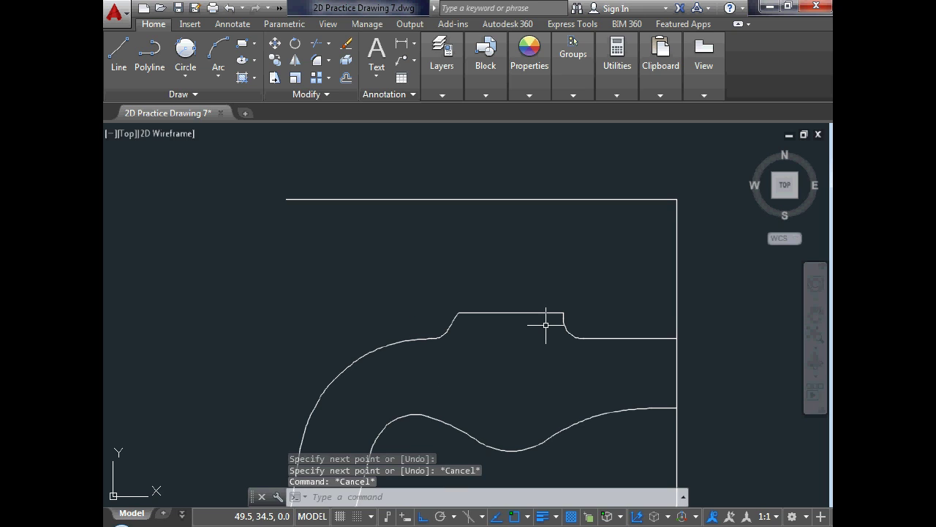
type("l")
key("Return")
left_click(512, 314)
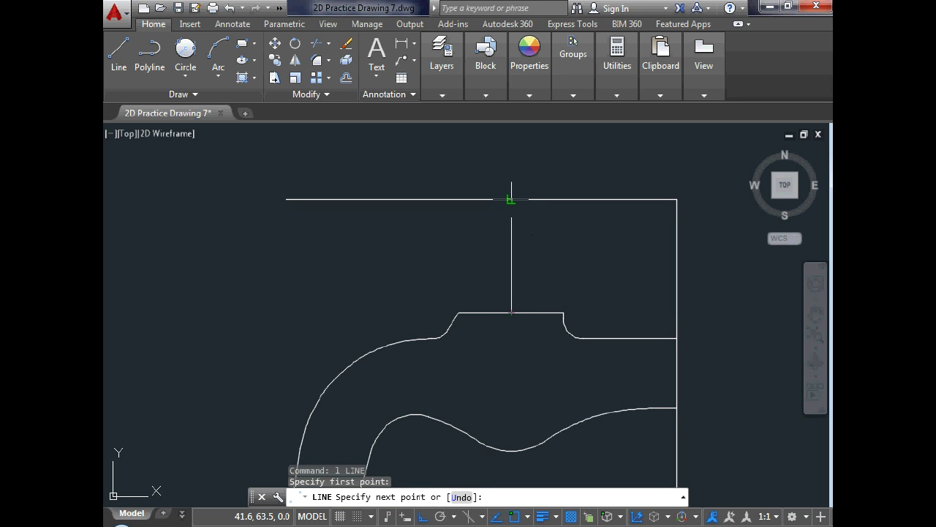
left_click(512, 199)
key("Escape")
key("Escape")
middle_click_drag(782, 505, 771, 490)
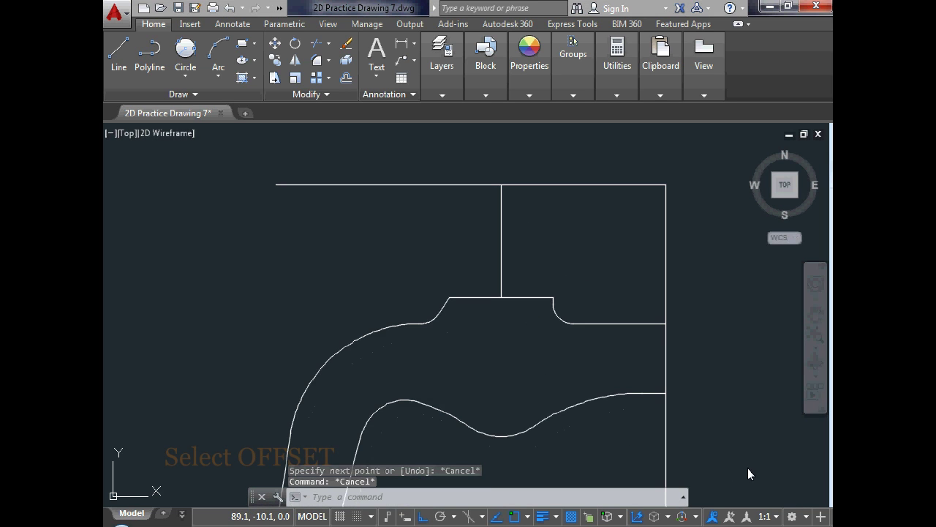
key("Escape")
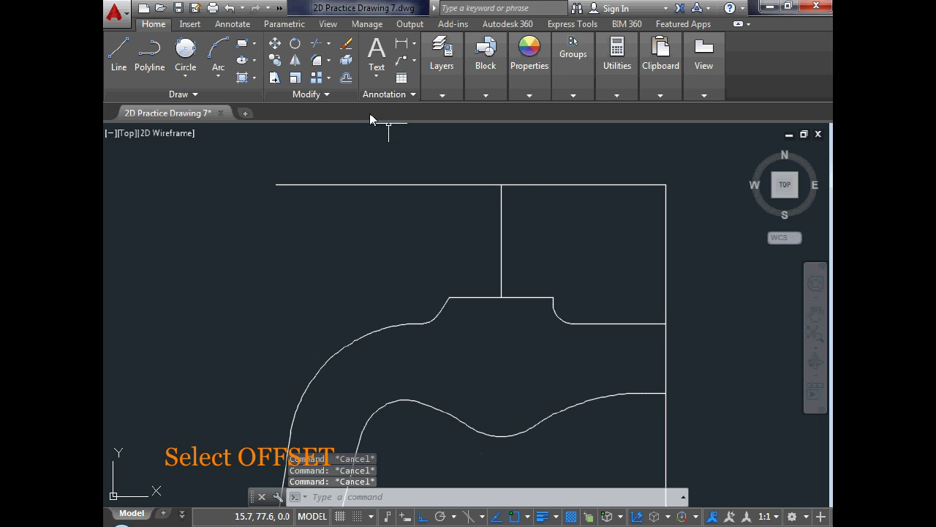
Offset the new vertical line 12 units to both the right and left
left_click(347, 77)
scroll(467, 242, "up", 2)
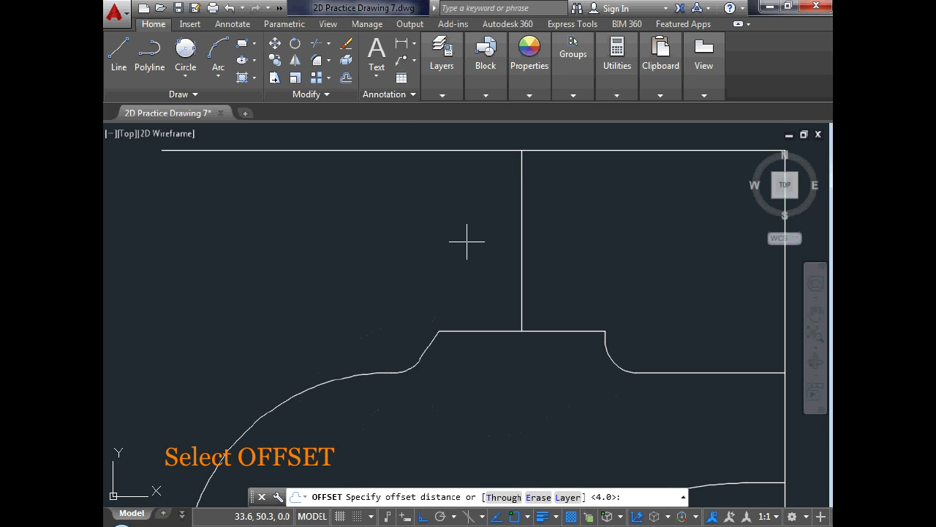
type("1")
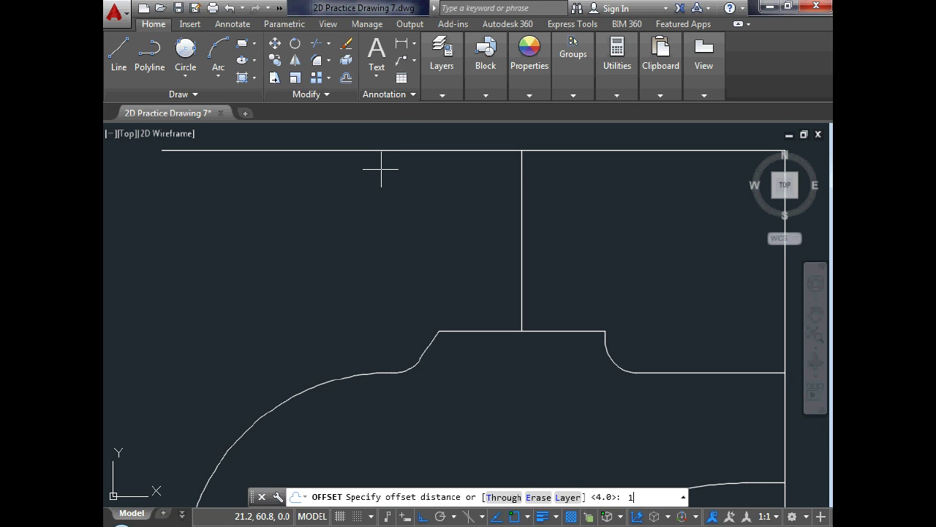
key("Return")
left_click(522, 258)
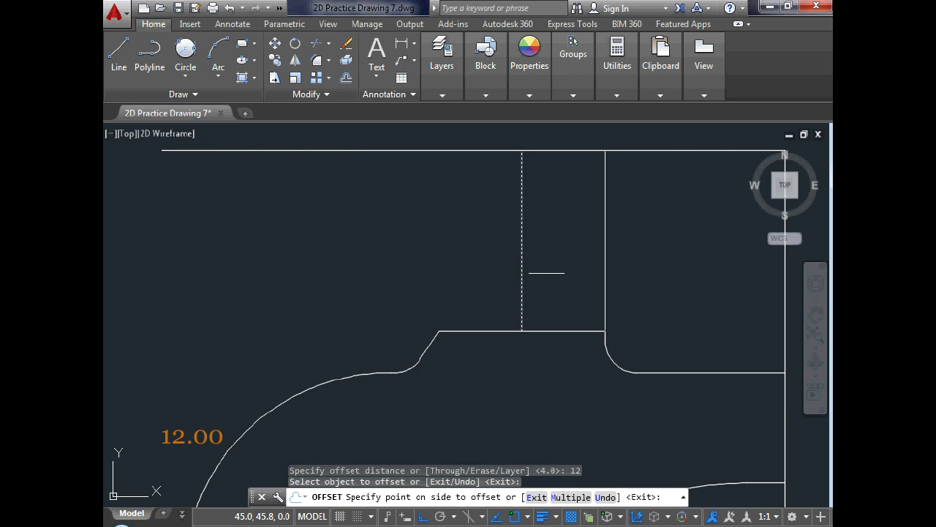
left_click(547, 272)
left_click(522, 262)
left_click(482, 257)
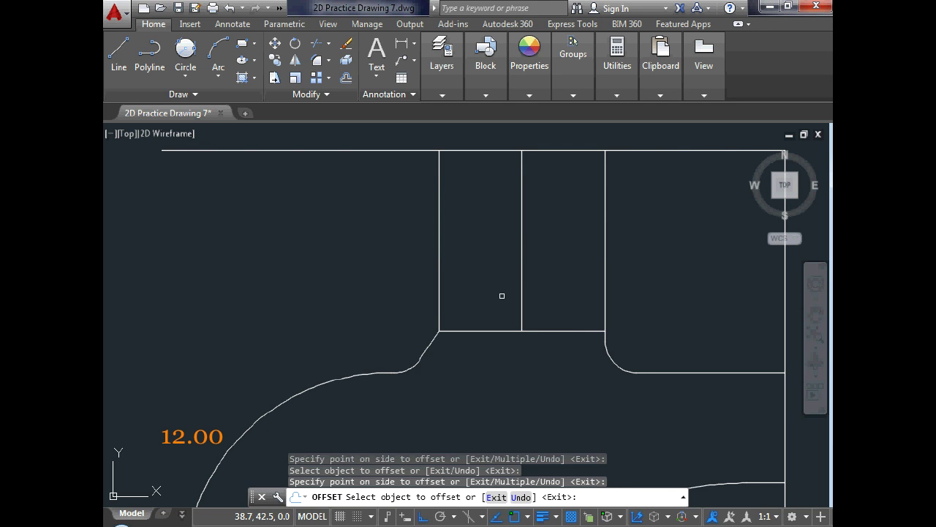
key("Escape")
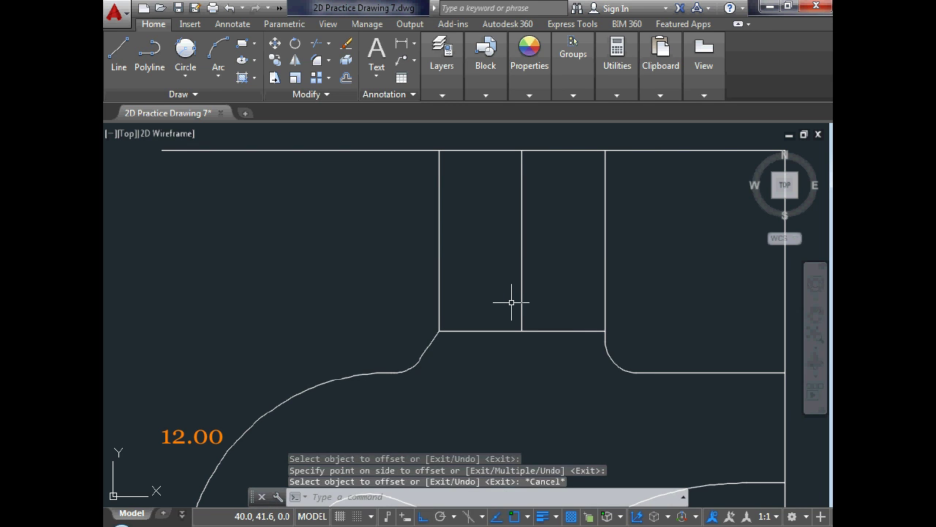
Offset the handle's bottom line 2.5 units upward
key("Return")
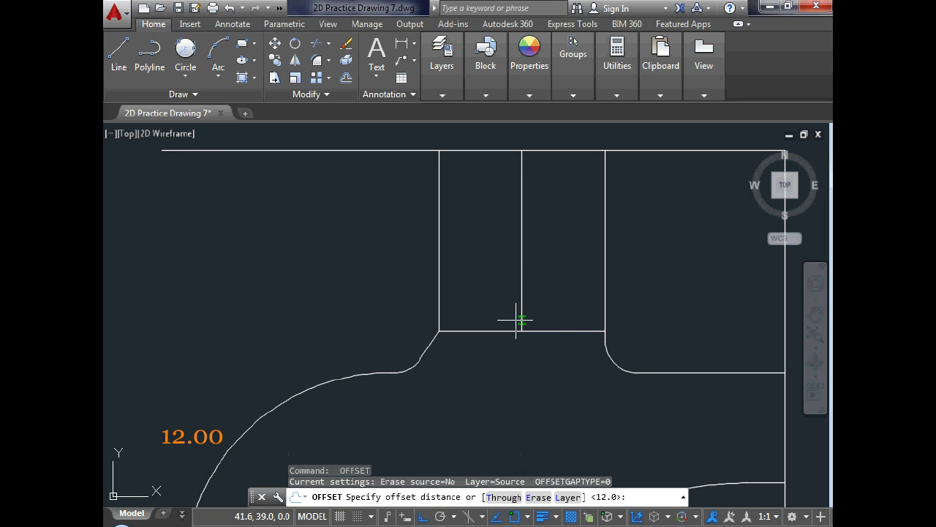
scroll(517, 320, "down", 1)
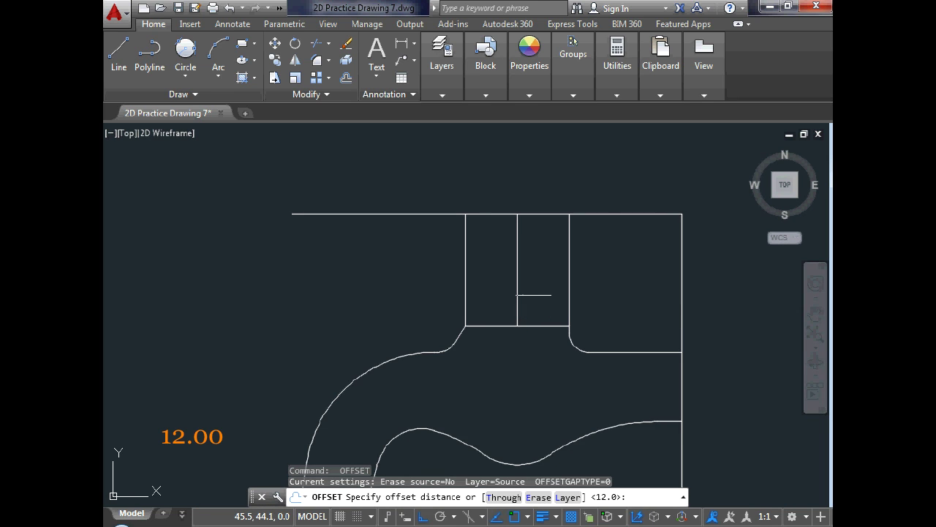
scroll(545, 297, "up", 1)
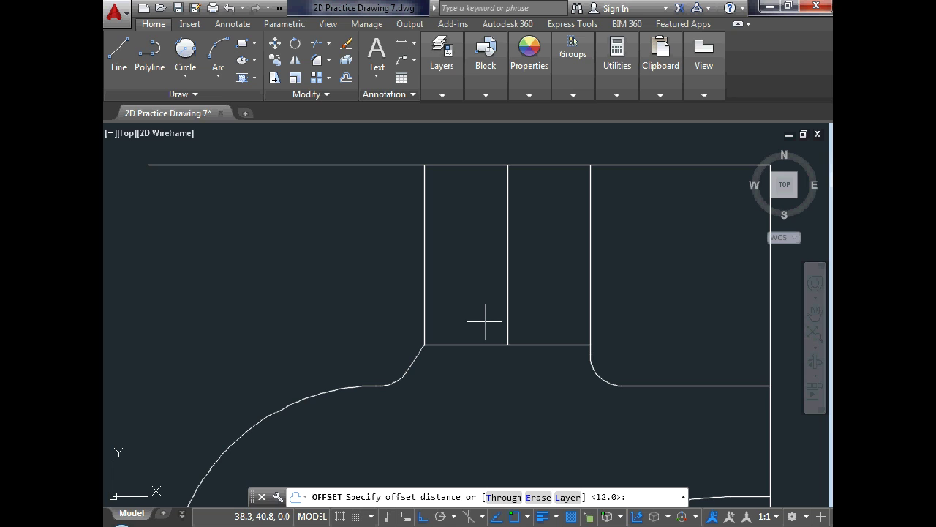
type("2.5")
key("Return")
left_click(499, 344)
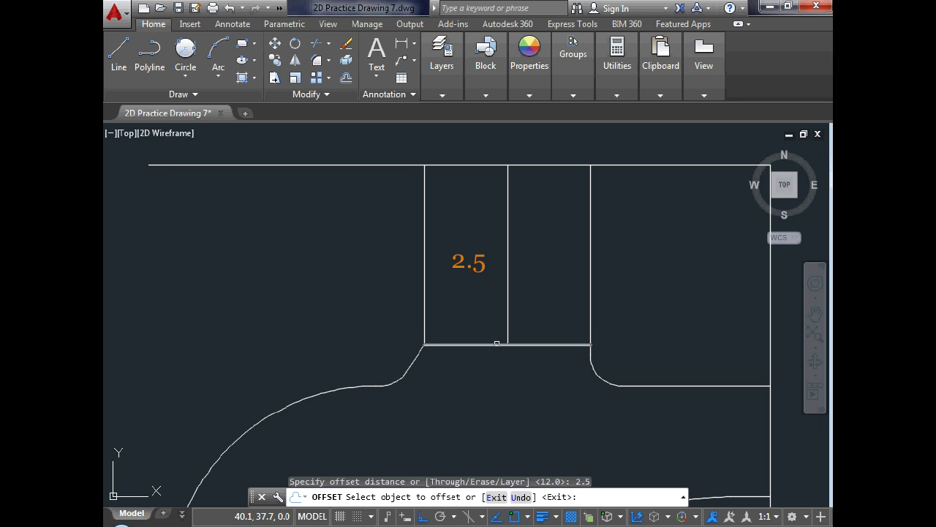
left_click(491, 325)
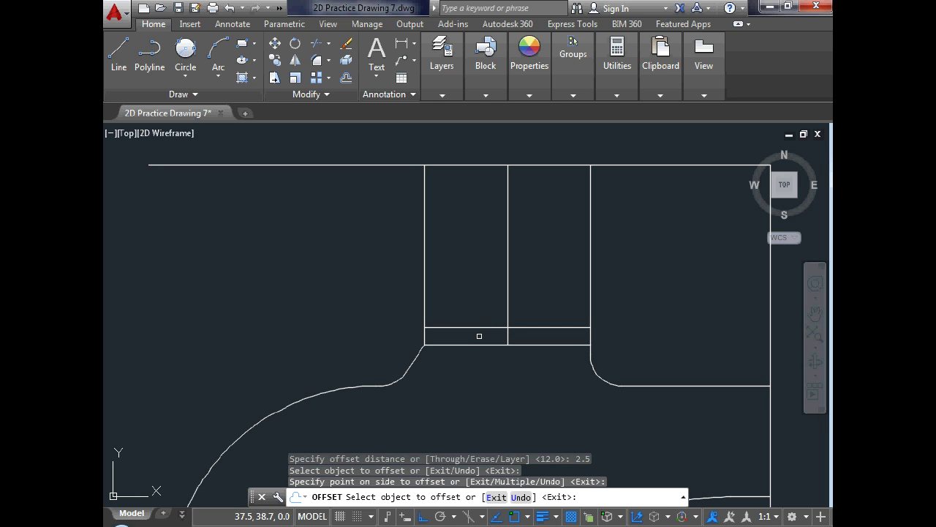
key("Escape")
Offset that new horizontal line 0.5 units higher
key("Return")
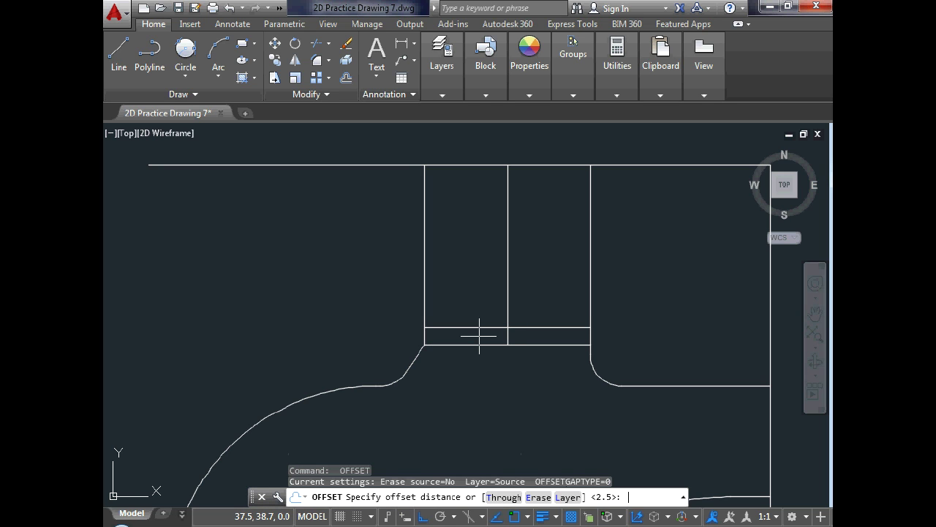
type(".5")
key("Return")
left_click(480, 327)
left_click(479, 311)
scroll(509, 335, "up", 1)
Offset the lower horizontal line 5 units upward
key("Escape")
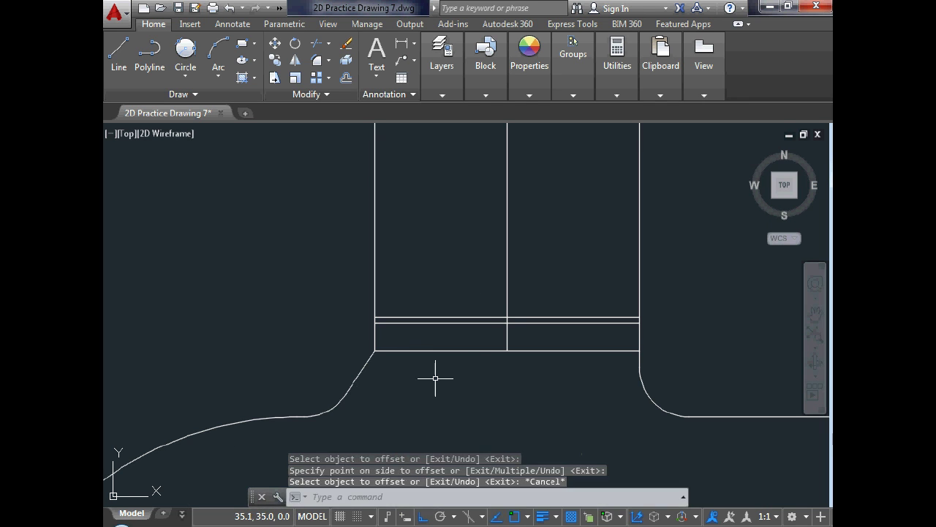
key("Return")
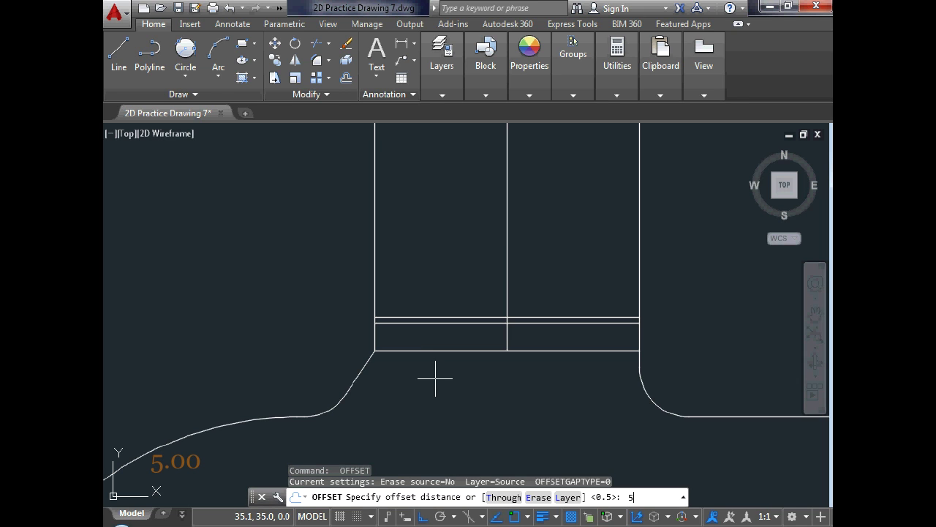
key("Return")
left_click(456, 319)
left_click(443, 285)
key("Escape")
Add another horizontal line 6 units above the stack
key("Return")
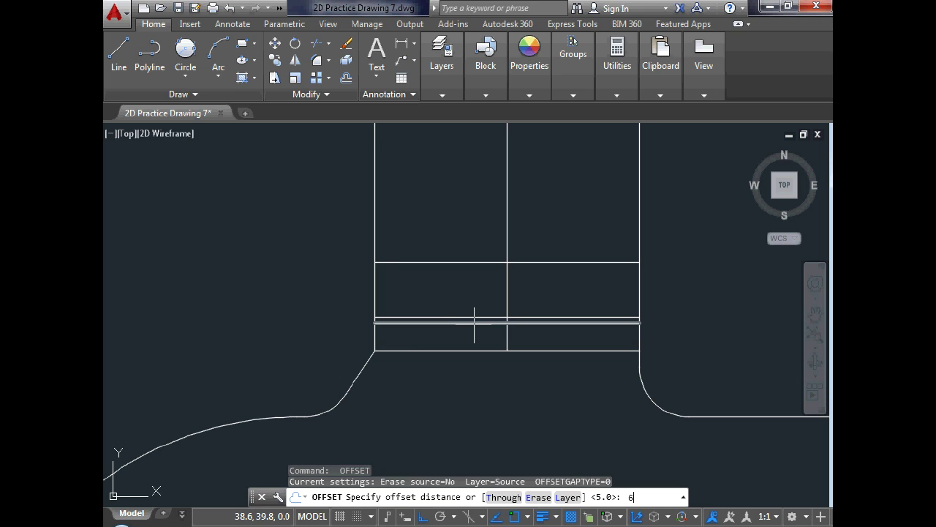
key("Return")
left_click(463, 257)
left_click(458, 244)
scroll(462, 283, "down", 2)
scroll(502, 209, "up", 2)
key("Escape")
Stack two more horizontal lines 2.5 units apart, then set the offset distance to 9
key("Return")
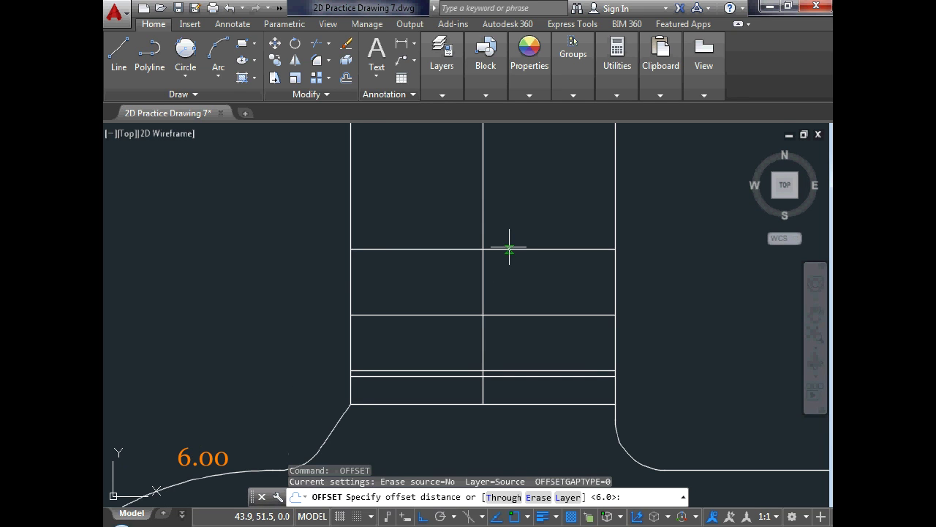
type("2.")
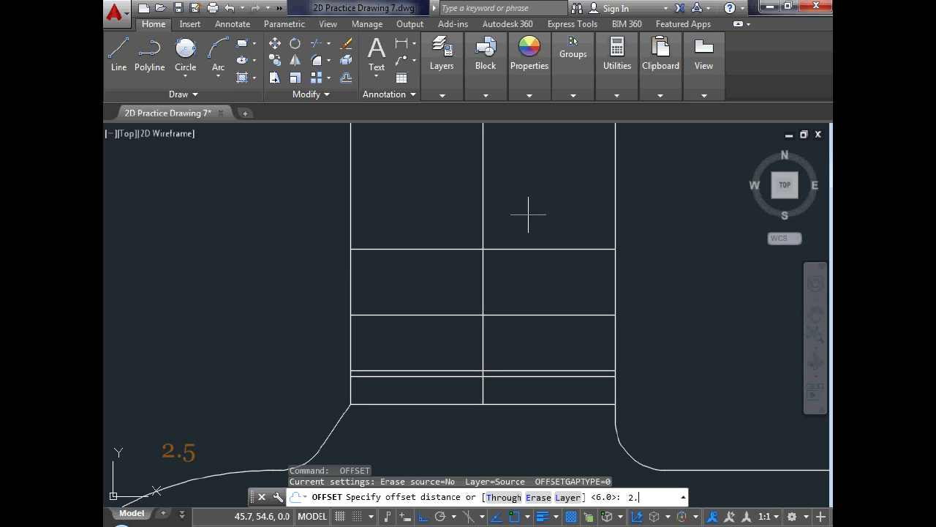
key("Return")
left_click(528, 249)
left_click(527, 232)
left_click(526, 222)
left_click(525, 187)
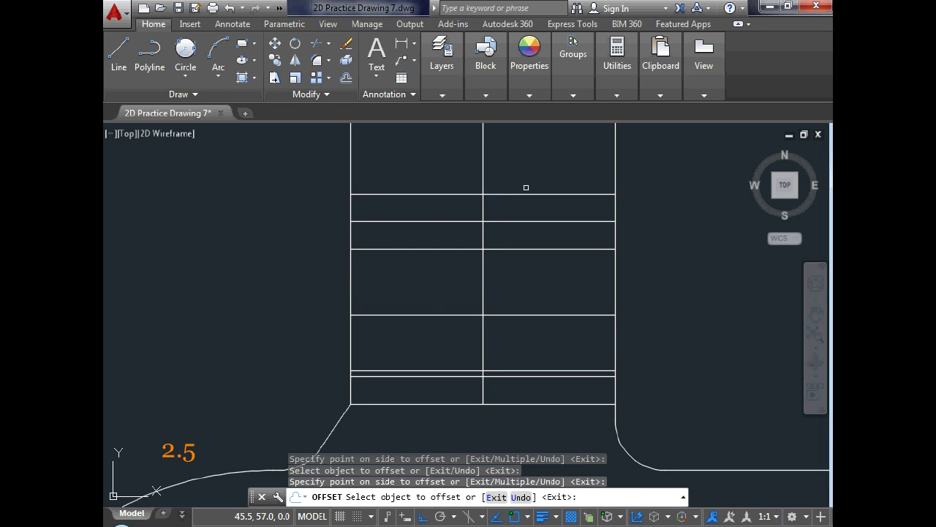
scroll(509, 268, "down", 2)
key("Escape")
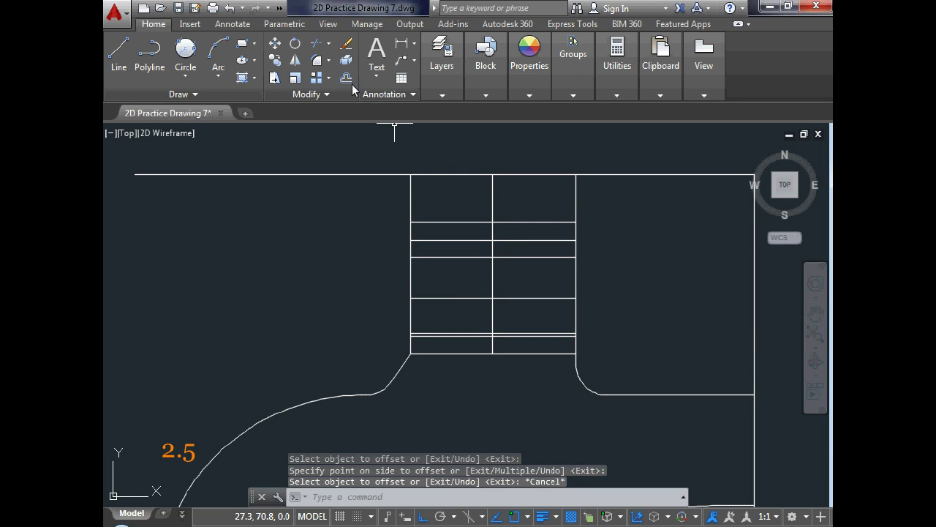
key("Return")
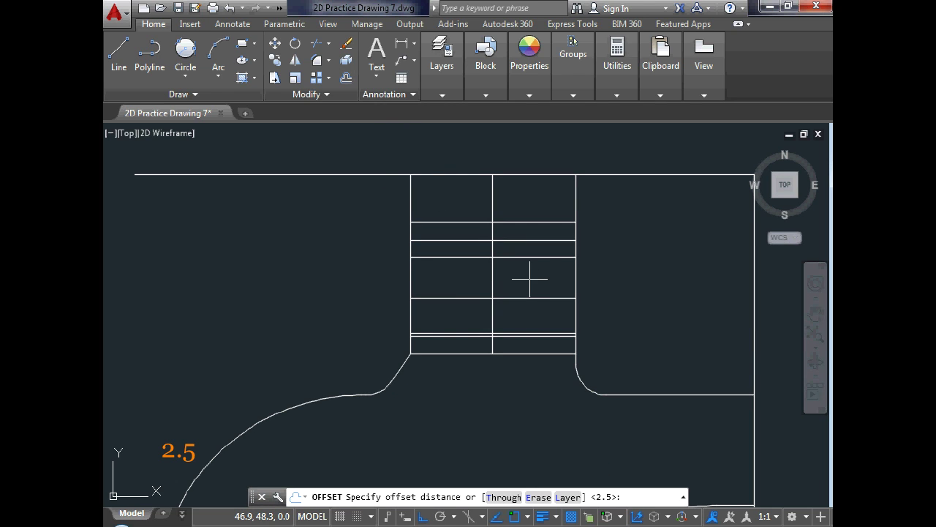
type("9")
key("Return")
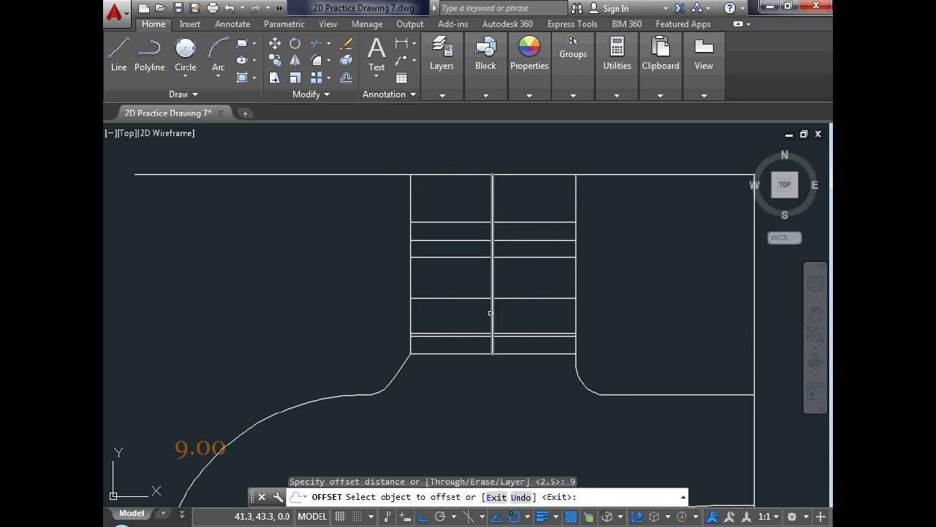
Offset the handle's vertical centre line 9 units to both sides
left_click(493, 314)
left_click(526, 319)
left_click(493, 313)
left_click(480, 314)
key("Escape")
Offset the vertical centre line 7.5 units to both sides
key("Return")
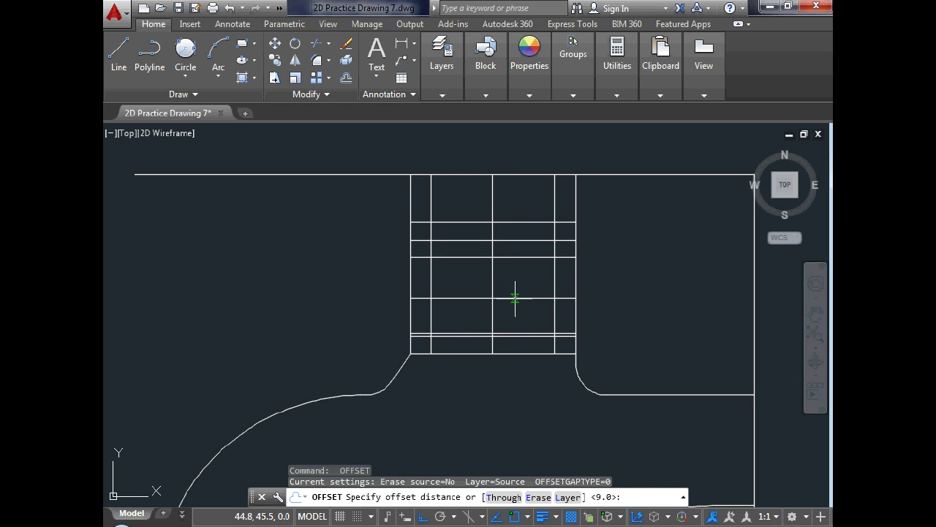
type("7.5")
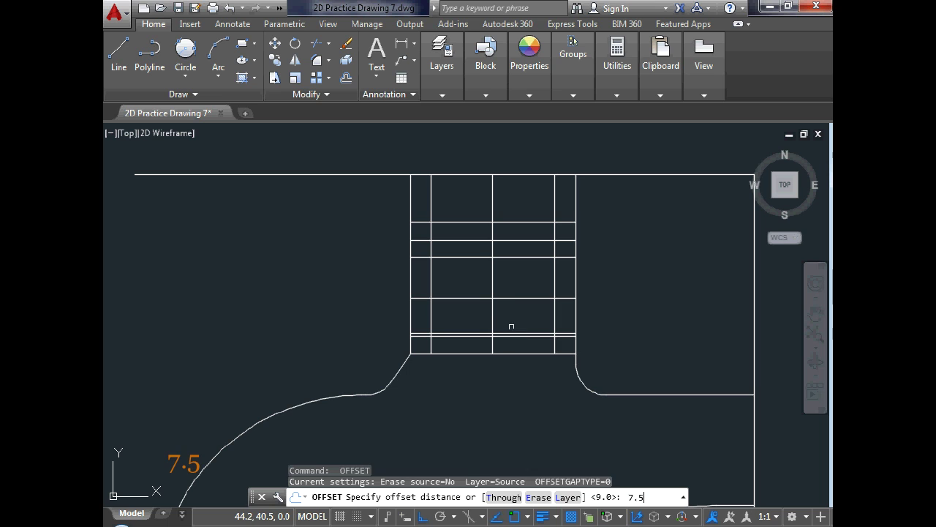
key("Return")
left_click(493, 316)
left_click(501, 319)
left_click(493, 319)
left_click(477, 318)
key("Escape")
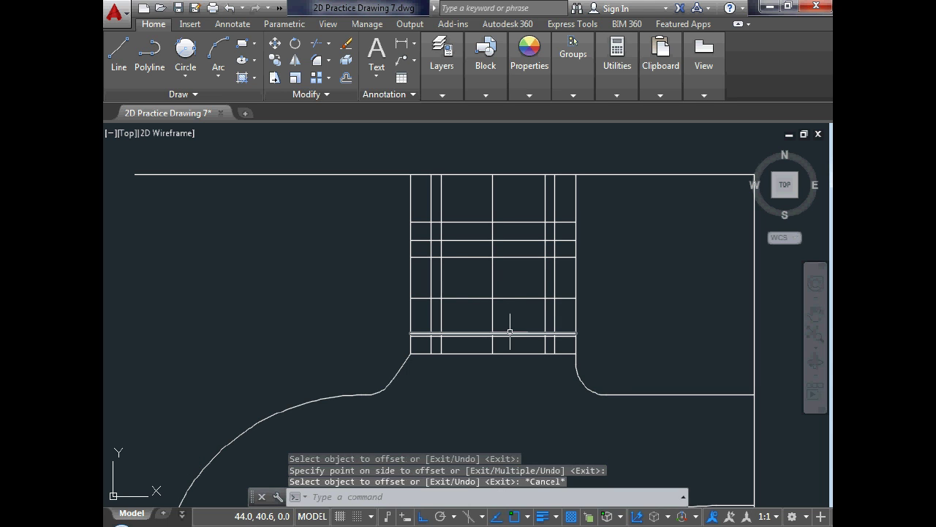
Offset the vertical centre line 6 units to both sides and recentre the grid
key("Return")
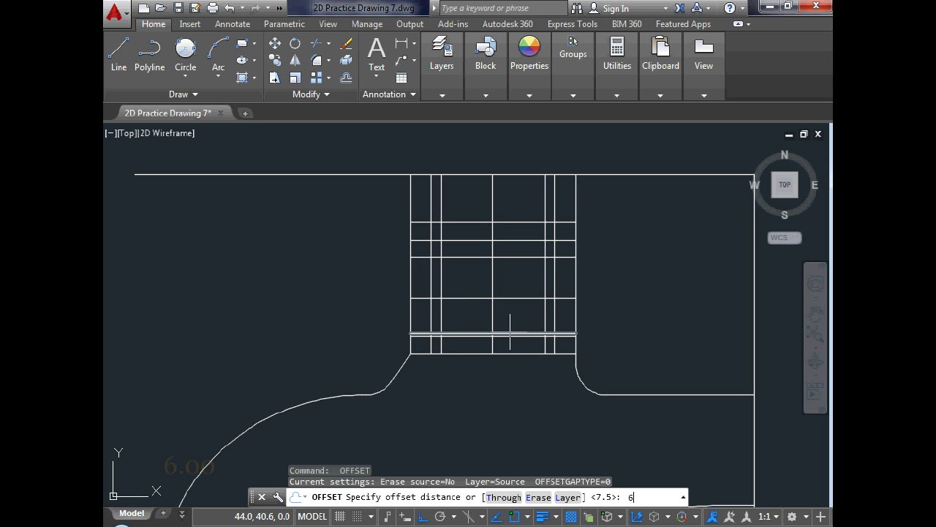
key("Return")
left_click(493, 312)
left_click(496, 312)
left_click(493, 313)
left_click(470, 310)
key("Escape")
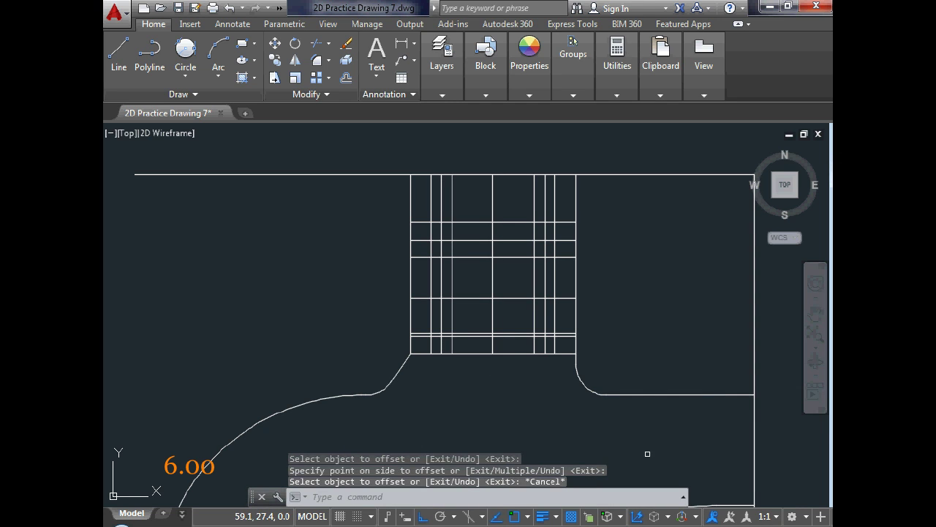
middle_click_drag(540, 320, 553, 332)
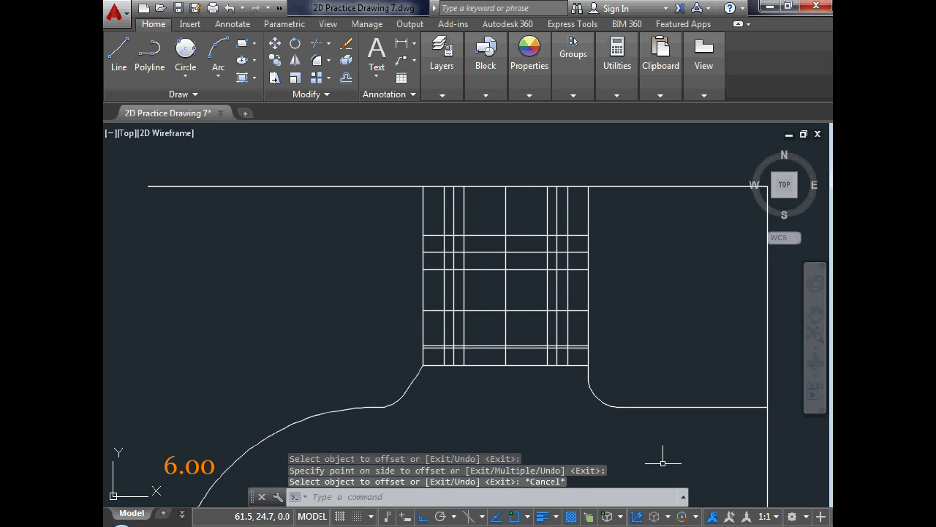
key("Escape")
key("Escape")
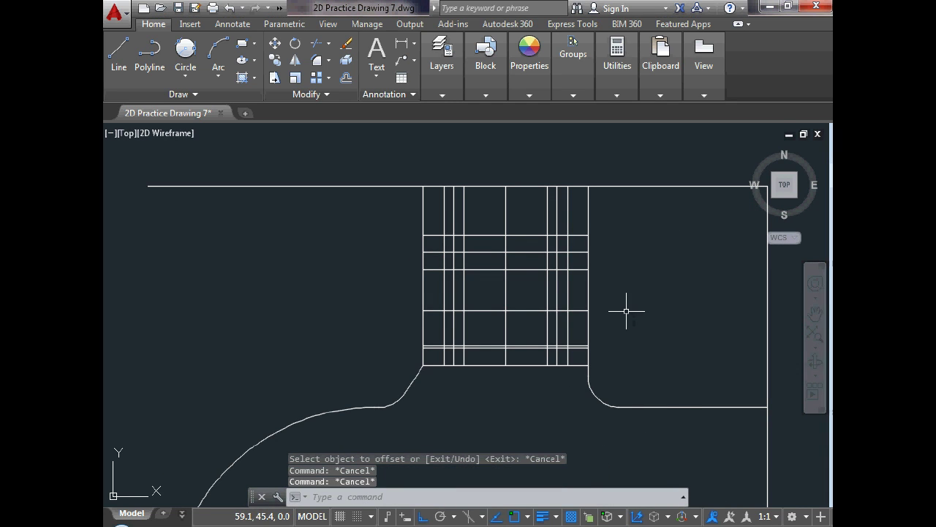
key("Escape")
scroll(508, 335, "up", 2)
scroll(475, 361, "down", 4)
scroll(475, 361, "up", 2)
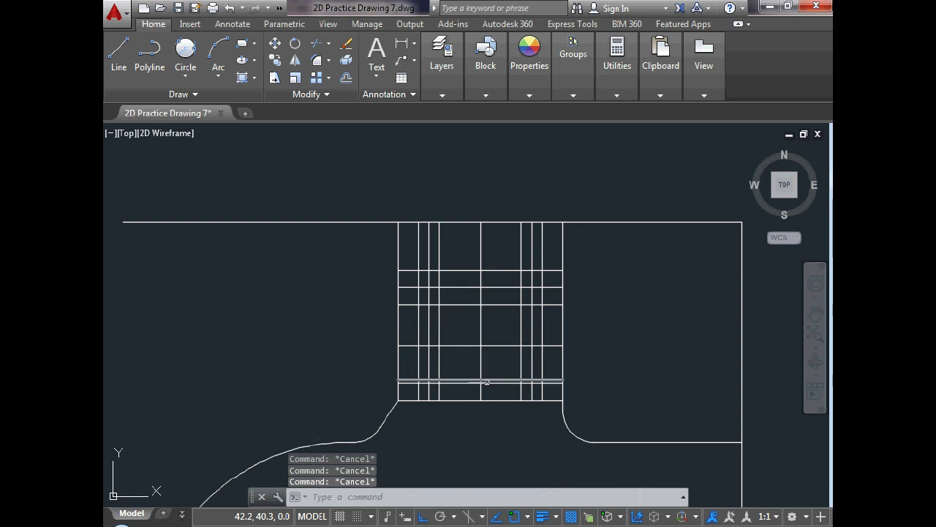
scroll(483, 360, "up", 2)
Trim excess ends of the low horizontal lines at the grid's right and lower-left edges
type("tr")
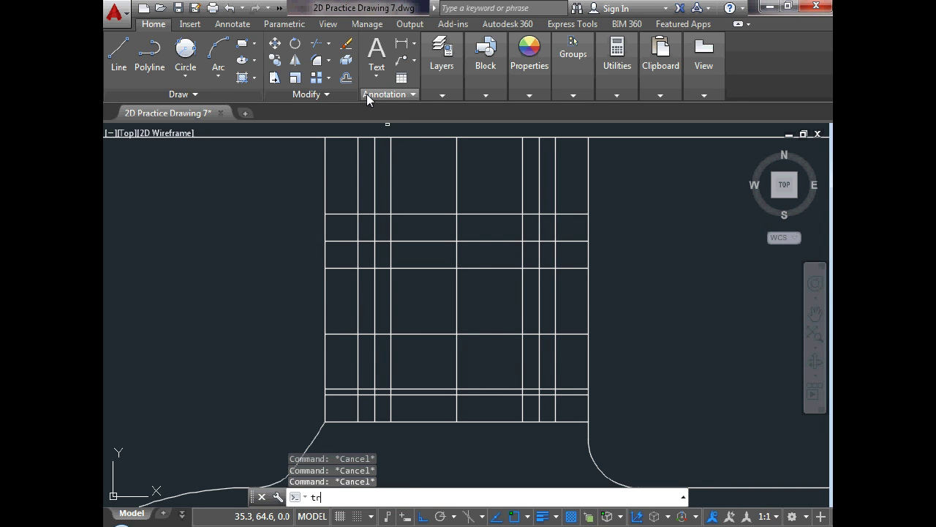
key("Return")
key("Return")
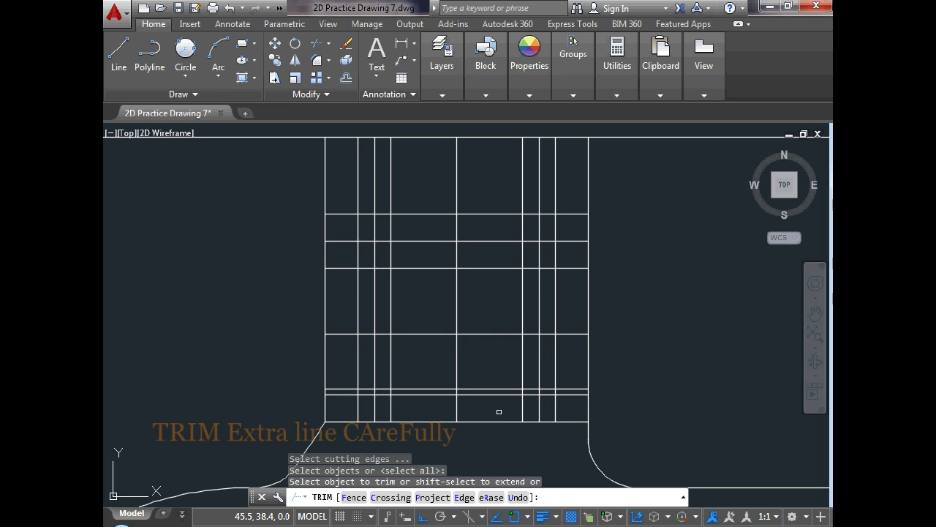
scroll(423, 387, "up", 2)
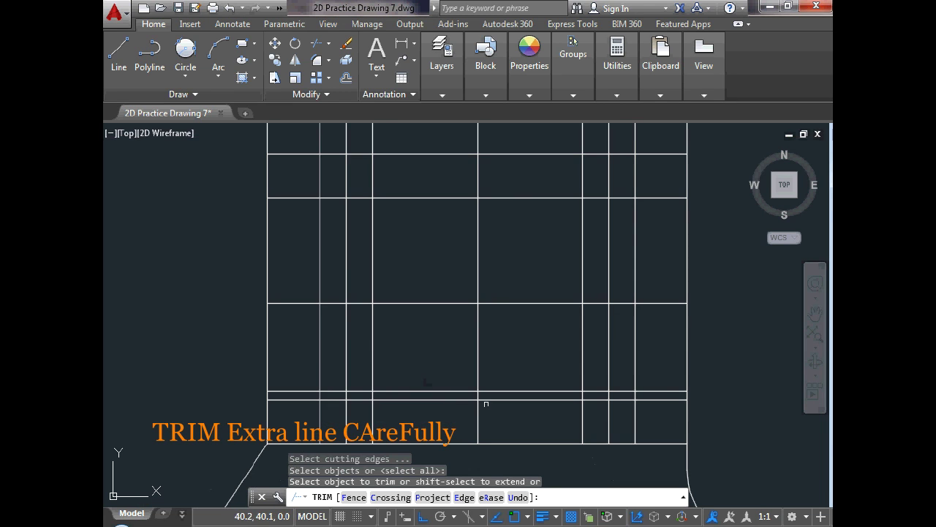
left_click(674, 392)
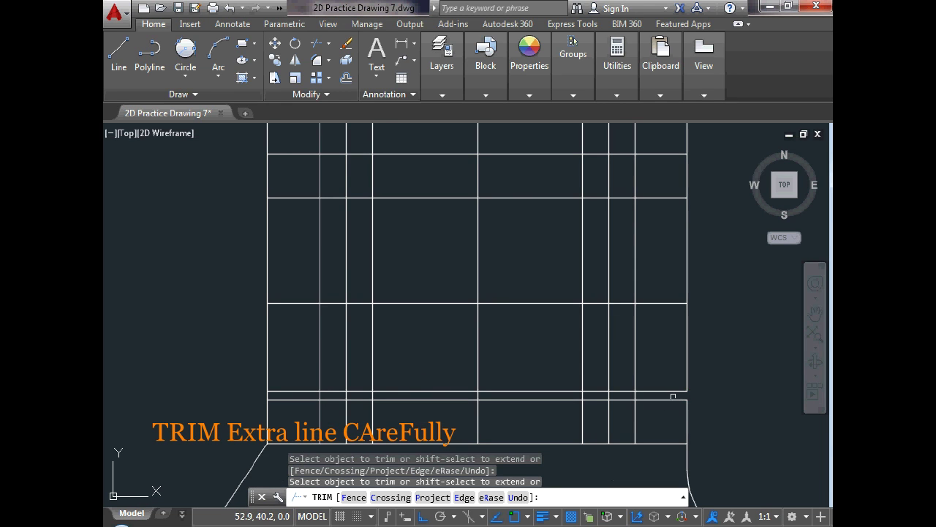
scroll(272, 388, "up", 2)
left_click(271, 393)
left_click(267, 400)
scroll(255, 378, "down", 2)
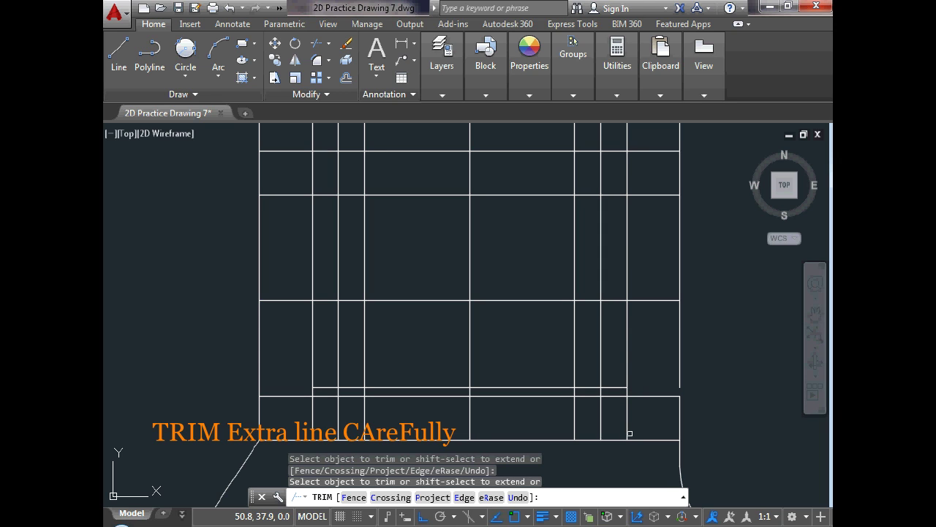
Trim the surplus vertical pieces at the lower corners, in the middle row and across the bottom row
scroll(629, 406, "up", 2)
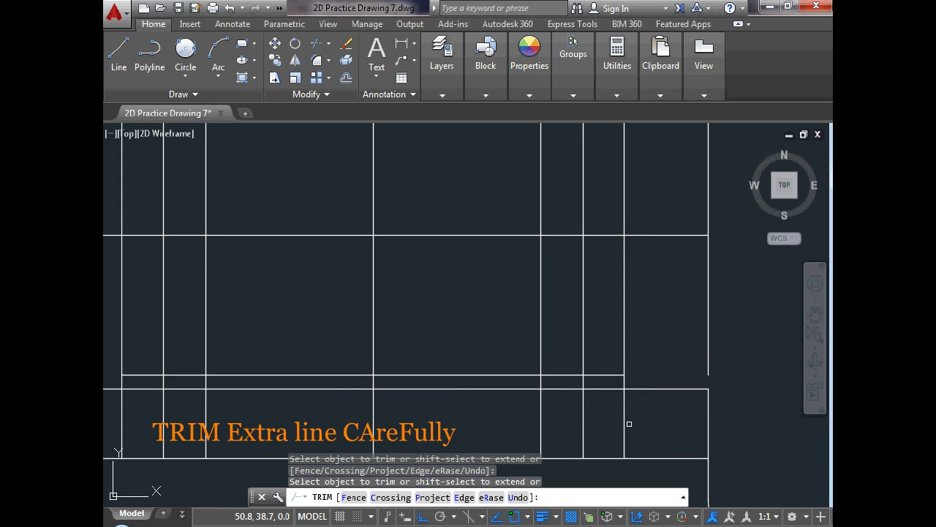
scroll(638, 420, "down", 2)
left_click(632, 377)
left_click(319, 364)
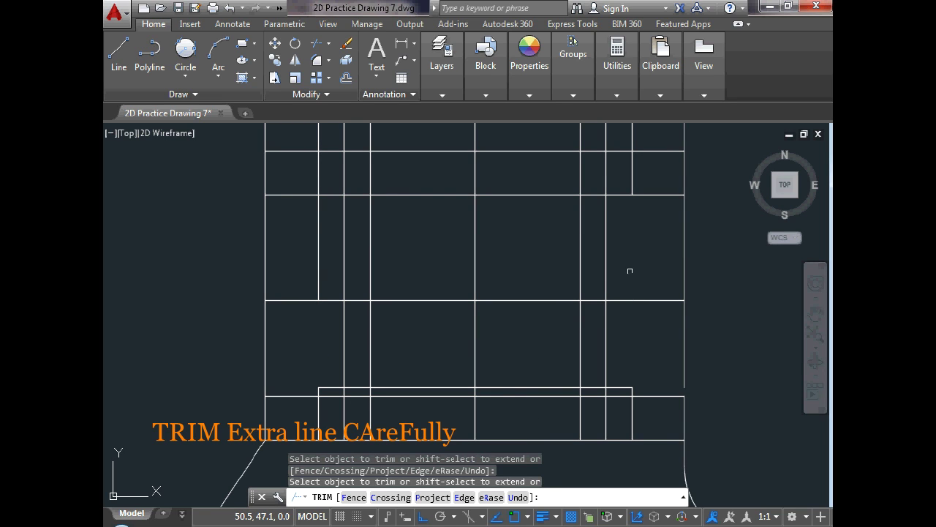
left_click(607, 267)
left_click(344, 268)
left_click(320, 267)
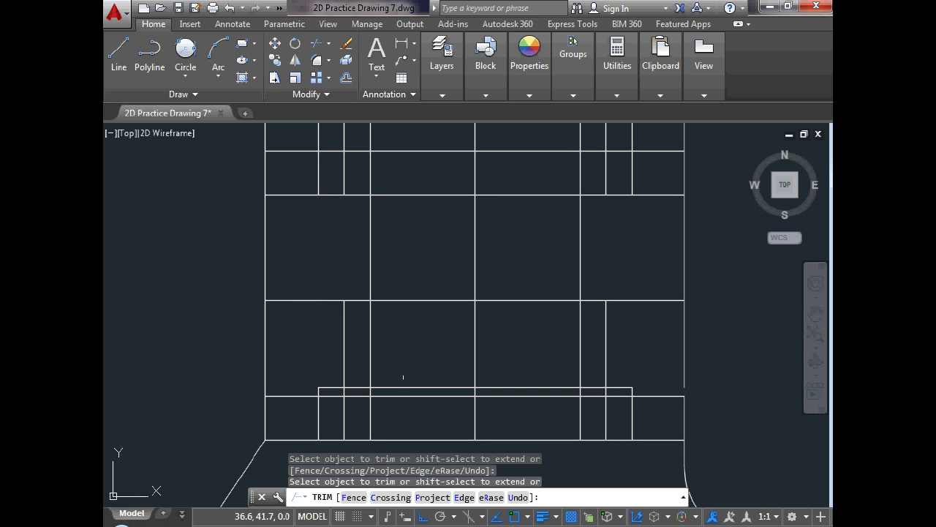
left_click(616, 417)
left_click(334, 407)
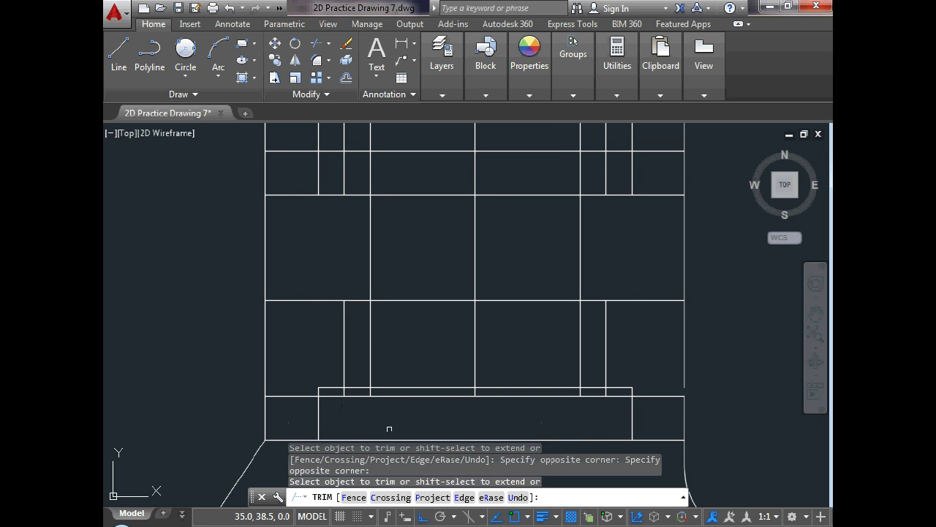
Trim the bottom-strip pieces, the short right horizontal stub and the lower middle pieces
scroll(402, 388, "up", 2)
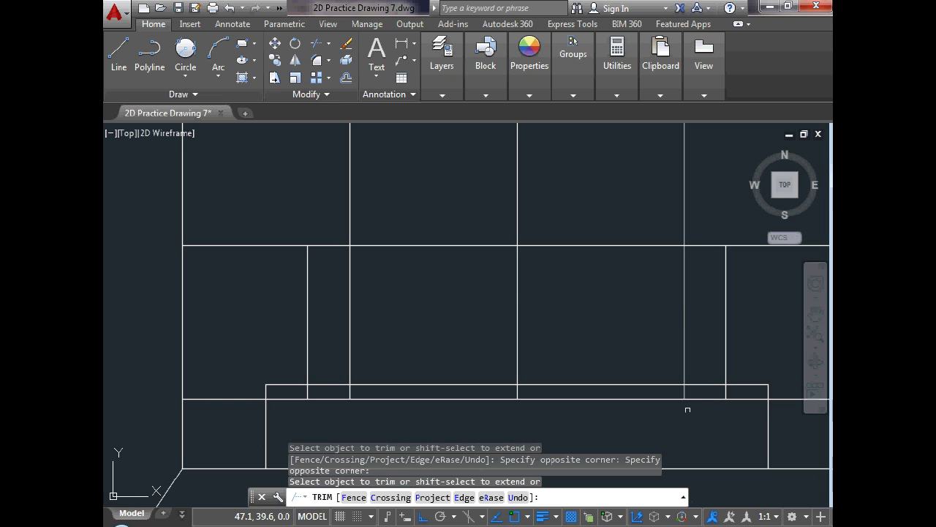
left_click(736, 394)
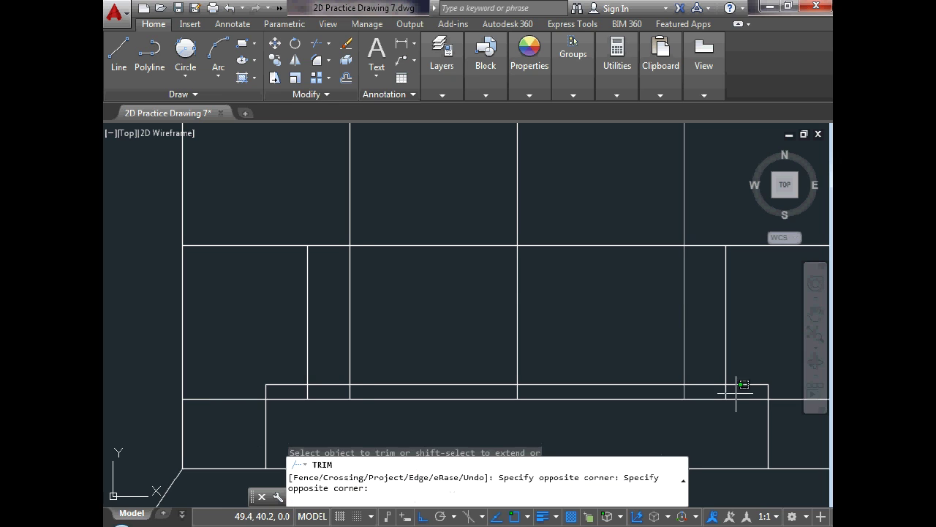
left_click(299, 389)
scroll(357, 409, "down", 2)
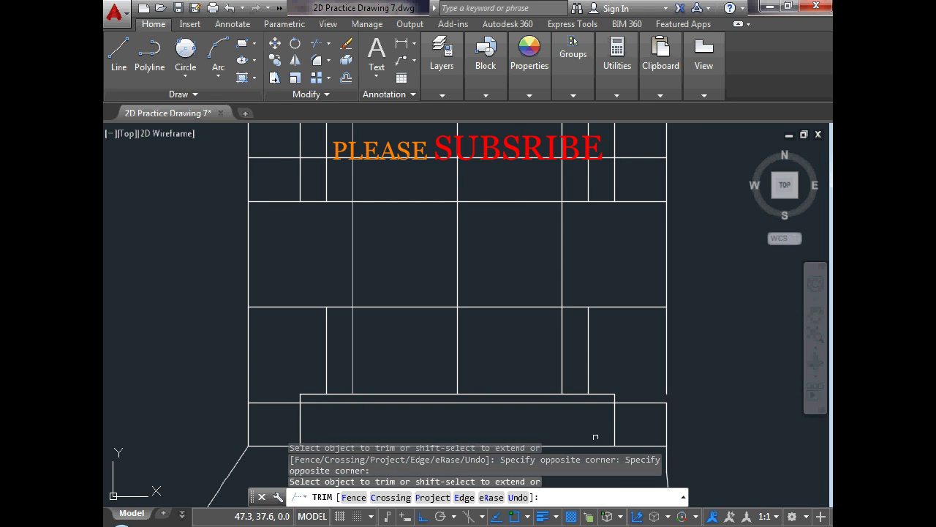
left_click(644, 403)
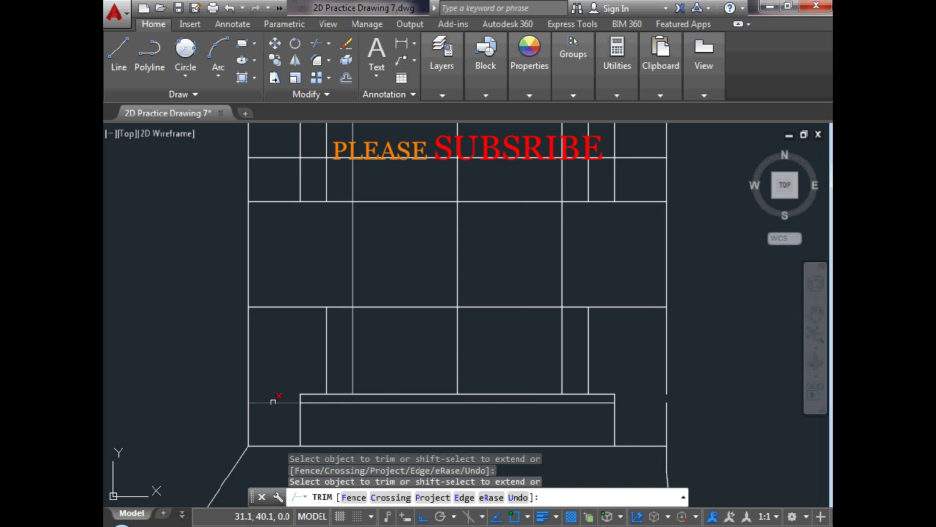
scroll(532, 425, "down", 2)
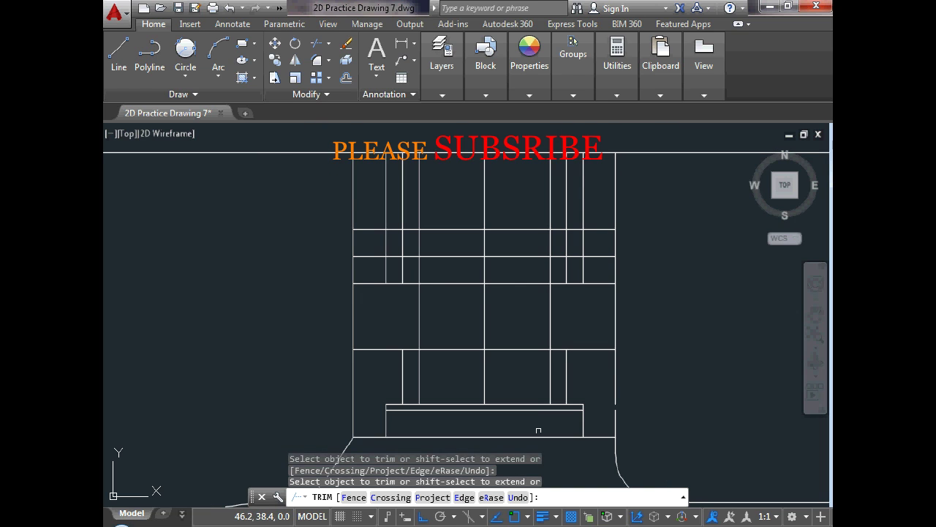
left_click(487, 421)
scroll(463, 367, "up", 2)
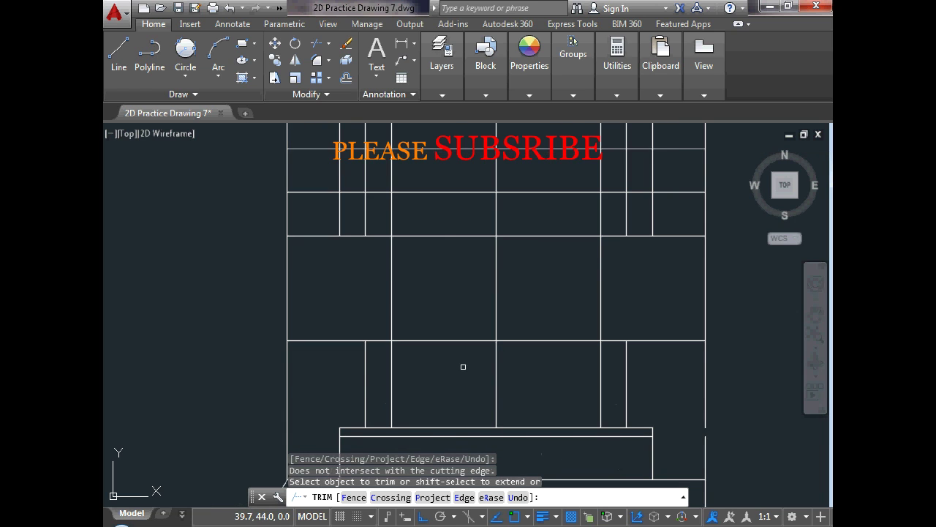
left_click(612, 386)
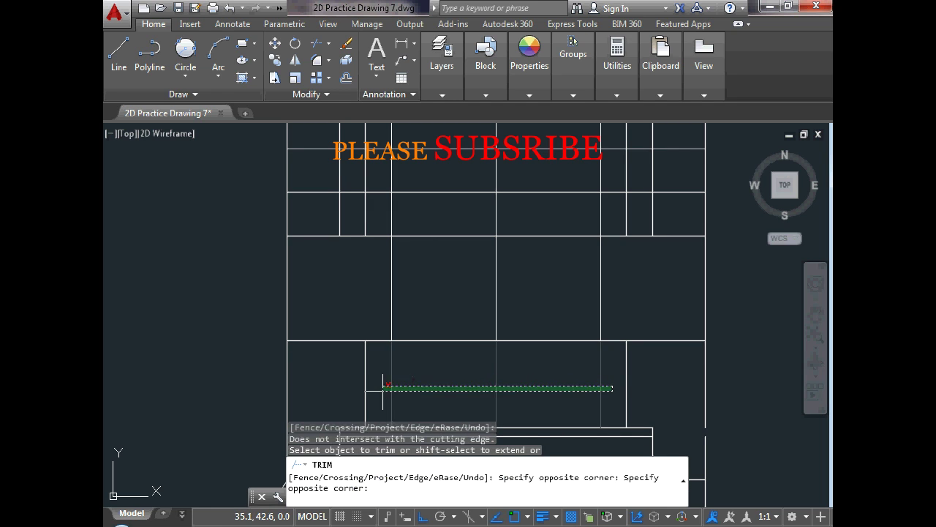
left_click(382, 387)
scroll(513, 395, "down", 2)
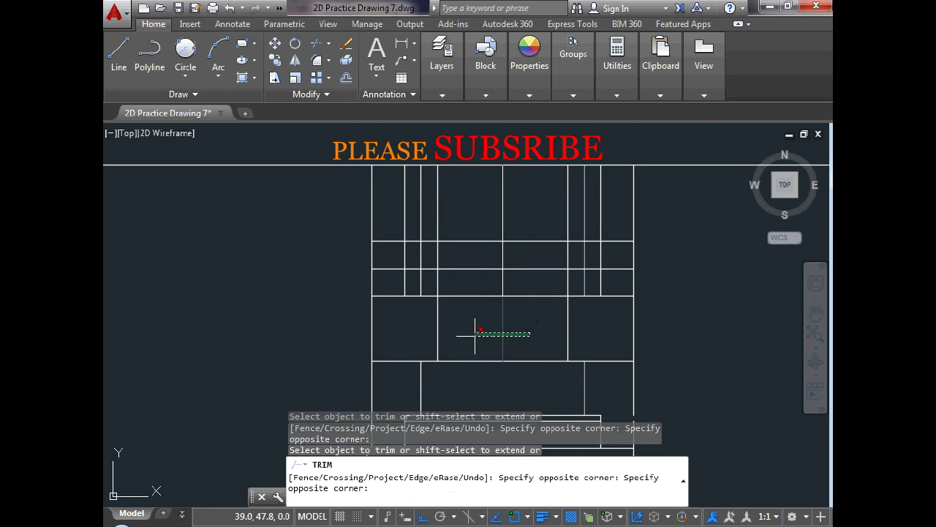
scroll(482, 361, "down", 2)
scroll(507, 286, "up", 2)
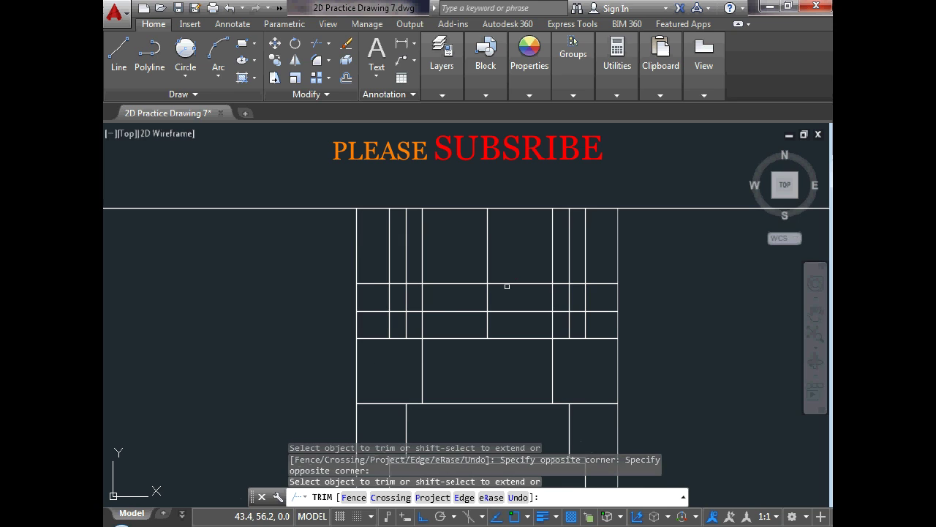
Delete the left and right pairs of vertical lines in the handle area
key("Escape")
left_click(593, 273)
left_click(566, 270)
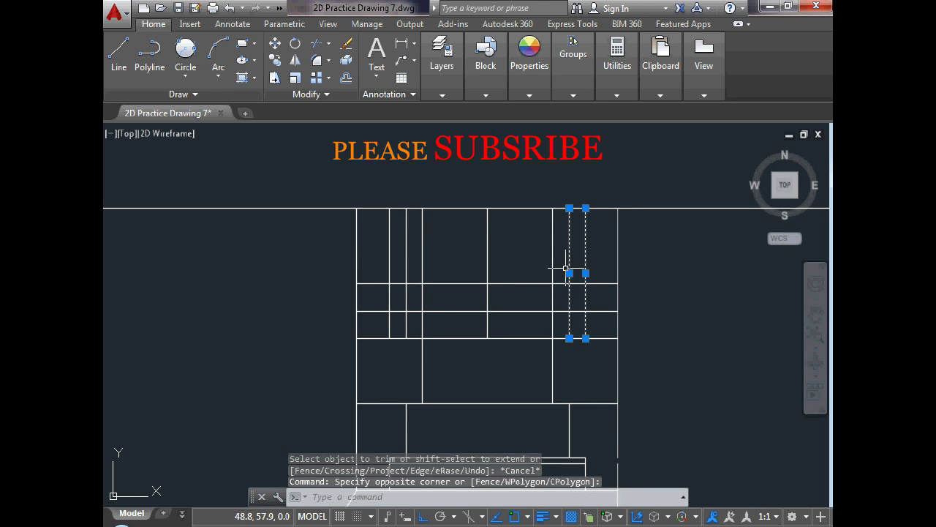
left_click(416, 262)
left_click(381, 252)
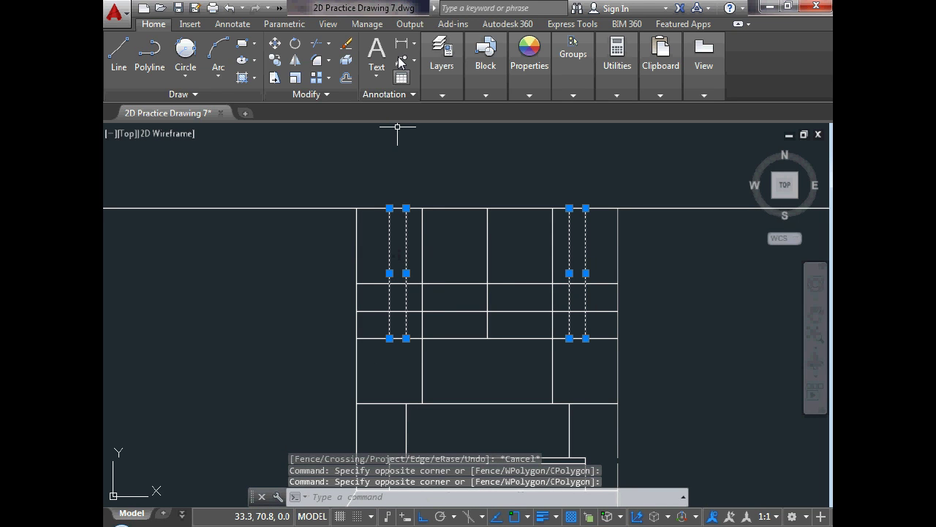
left_click(349, 47)
scroll(451, 339, "down", 2)
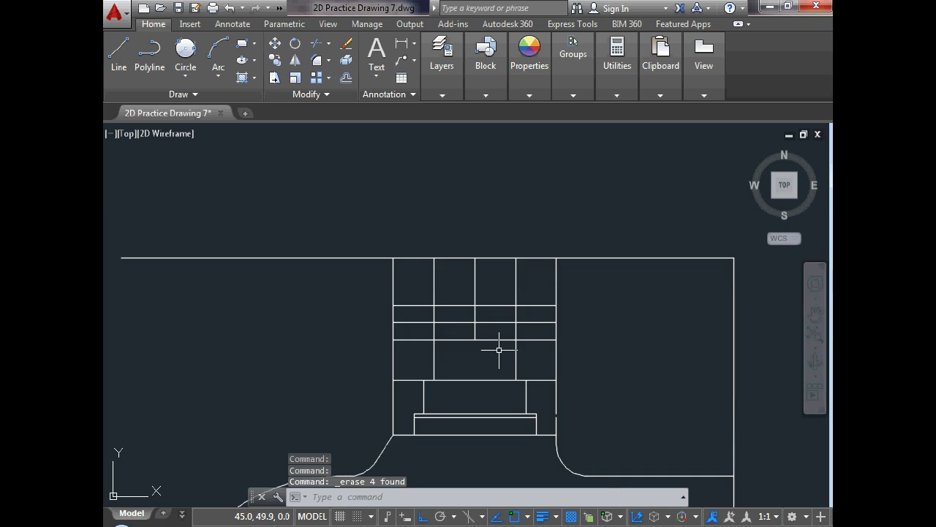
scroll(497, 347, "up", 2)
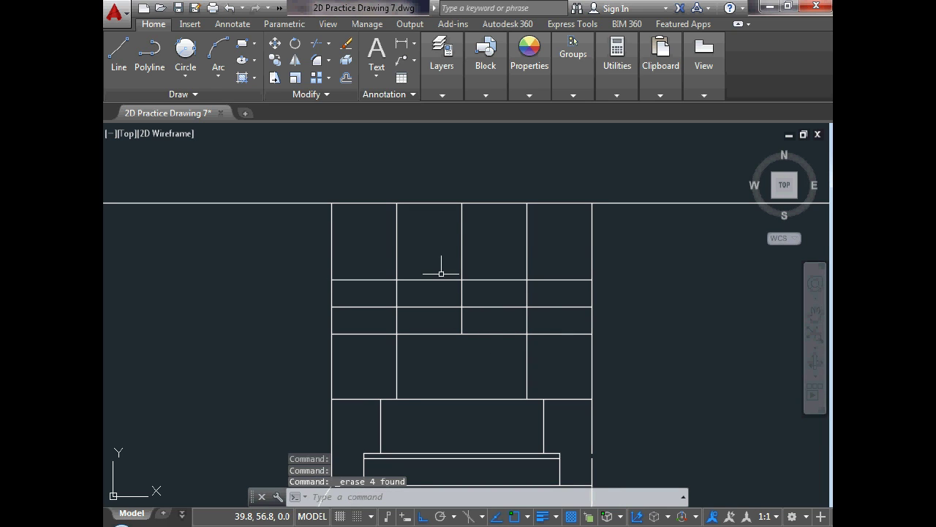
Offset a handle vertical line 5 units to its left
left_click(346, 79)
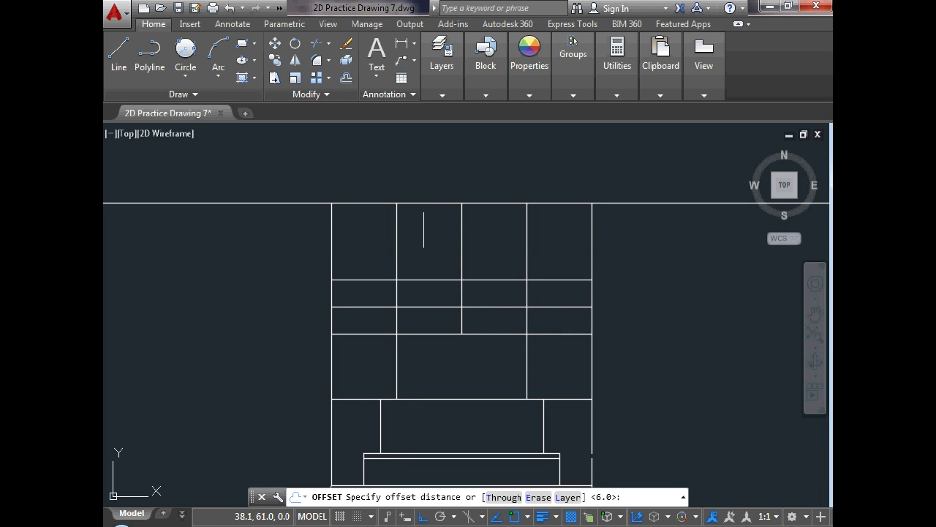
type("5")
key("Return")
scroll(441, 248, "up", 2)
left_click(475, 244)
left_click(445, 251)
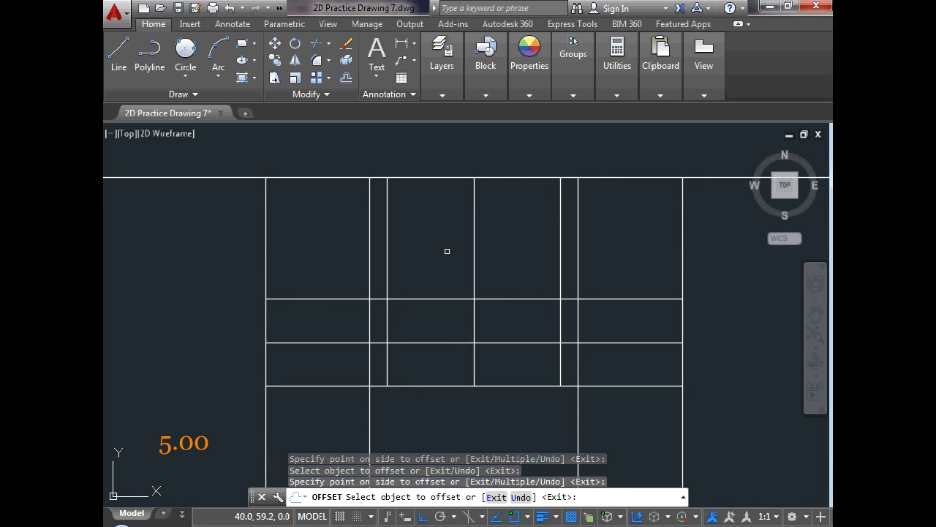
key("Escape")
scroll(559, 459, "up", 2)
key("Escape")
left_click(505, 344)
key("Escape")
middle_click_drag(514, 326, 513, 312)
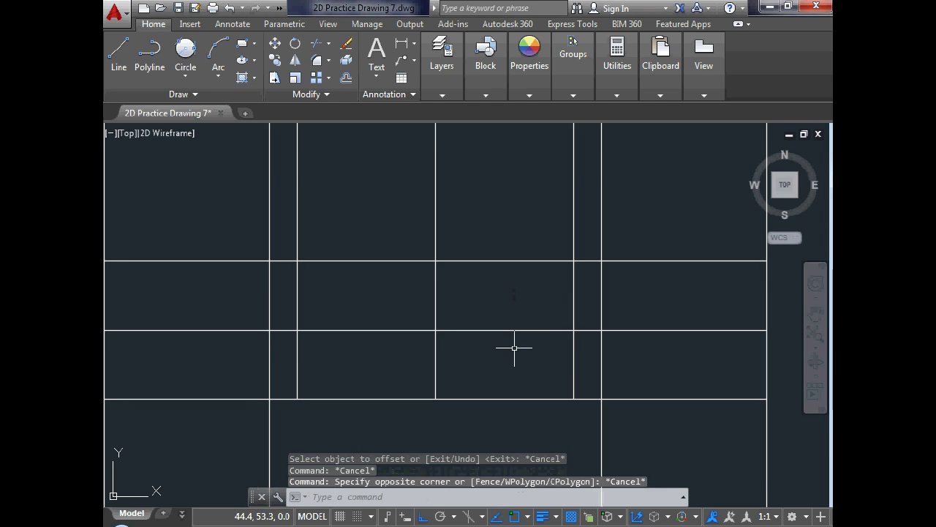
key("Escape")
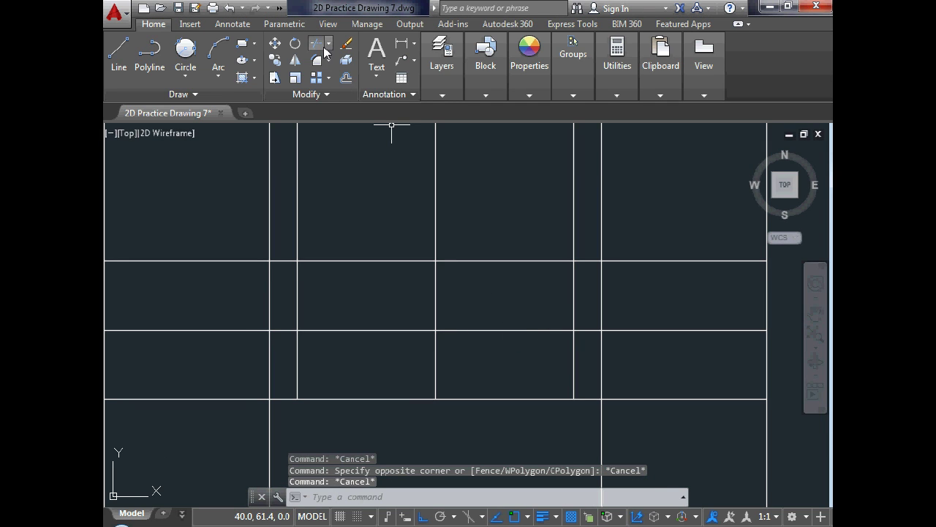
left_click(318, 43)
Trim the vertical pieces on both sides of the lower band and the right of the middle band
key("Return")
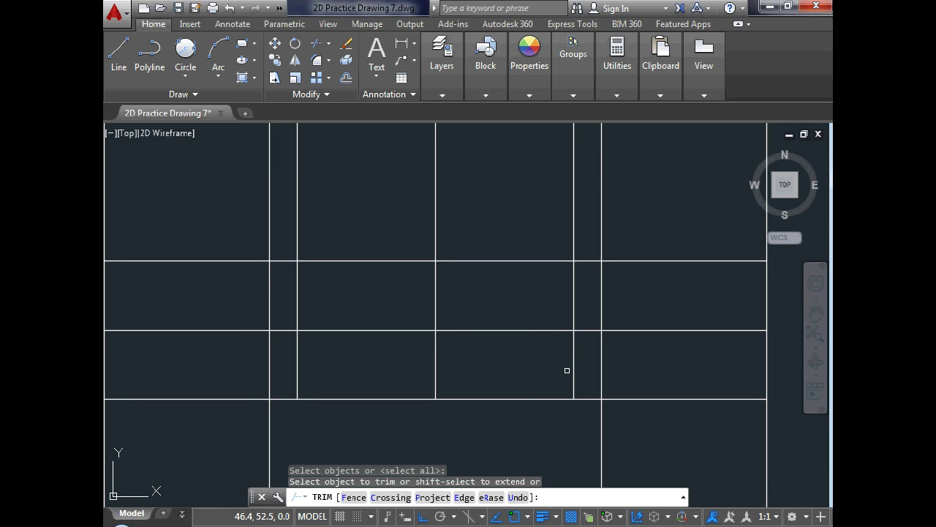
scroll(542, 352, "down", 1)
scroll(446, 335, "up", 1)
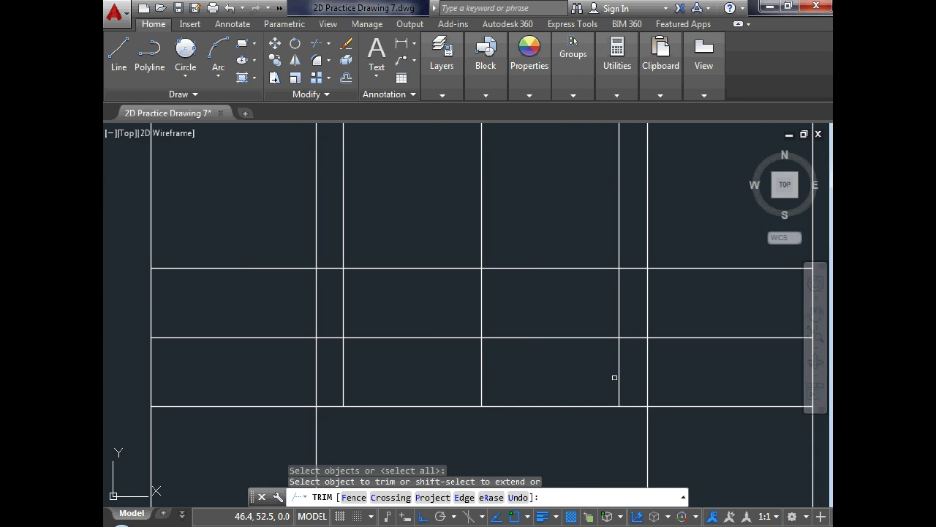
left_click(648, 378)
left_click(315, 366)
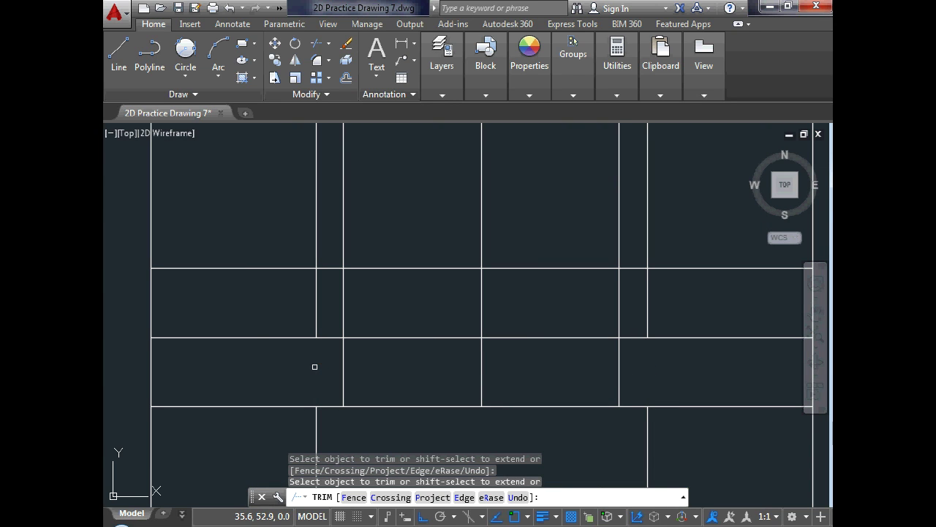
left_click(620, 305)
Trim the remaining left vertical piece in the upper band to finish the rectangles
left_click(344, 311)
scroll(345, 344, "down", 2)
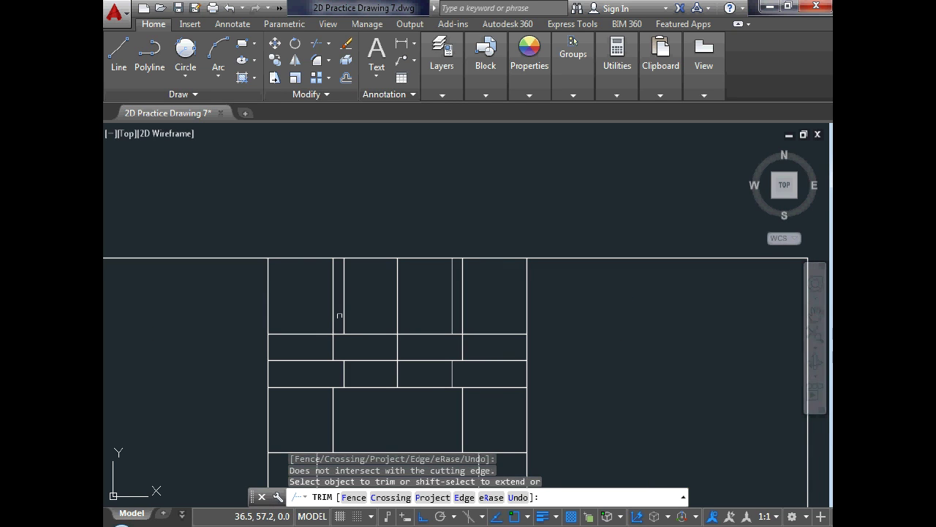
scroll(339, 315, "up", 1)
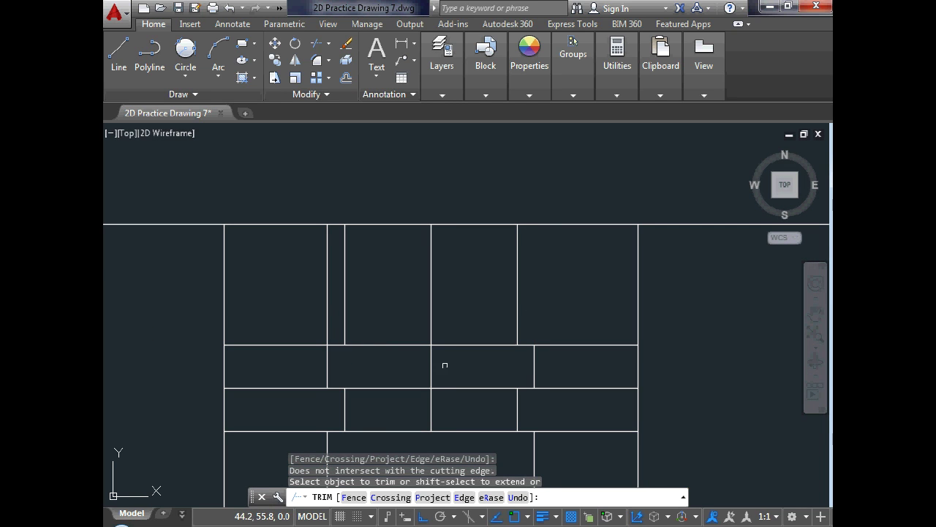
left_click(327, 303)
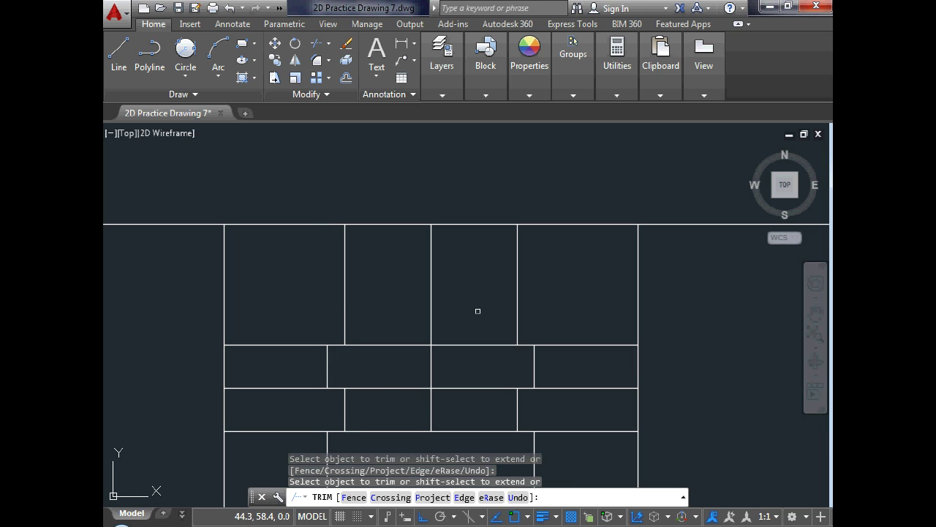
scroll(479, 310, "down", 2)
scroll(454, 303, "up", 2)
key("Escape")
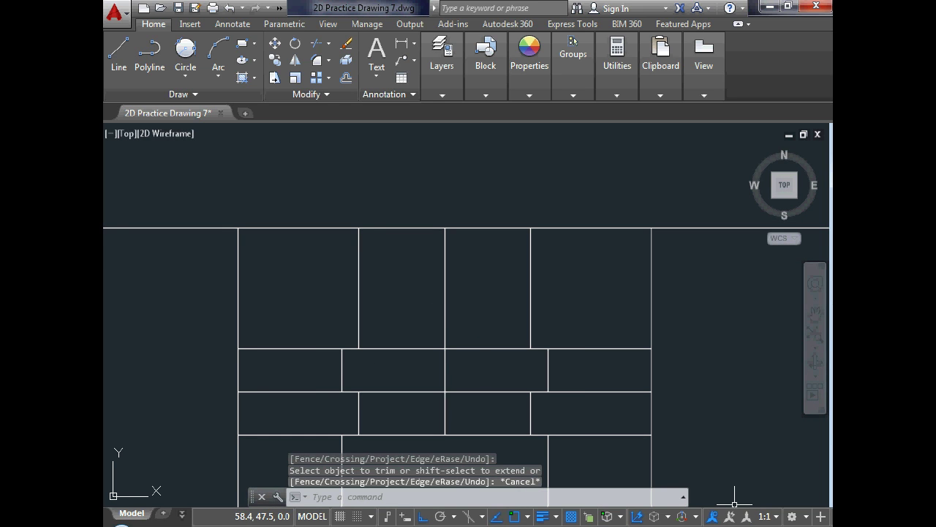
scroll(734, 468, "down", 1)
scroll(729, 395, "up", 1)
key("Escape")
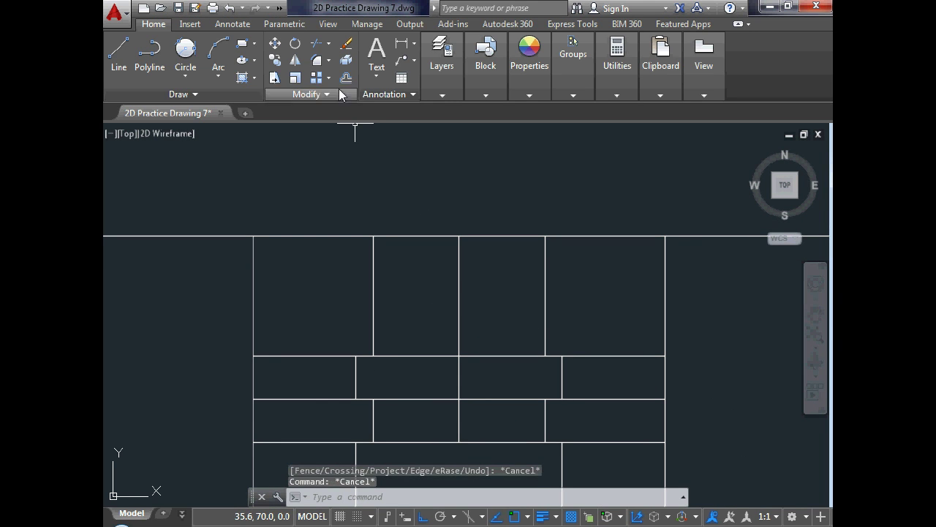
Offset the middle vertical line 3 units to its right
left_click(346, 78)
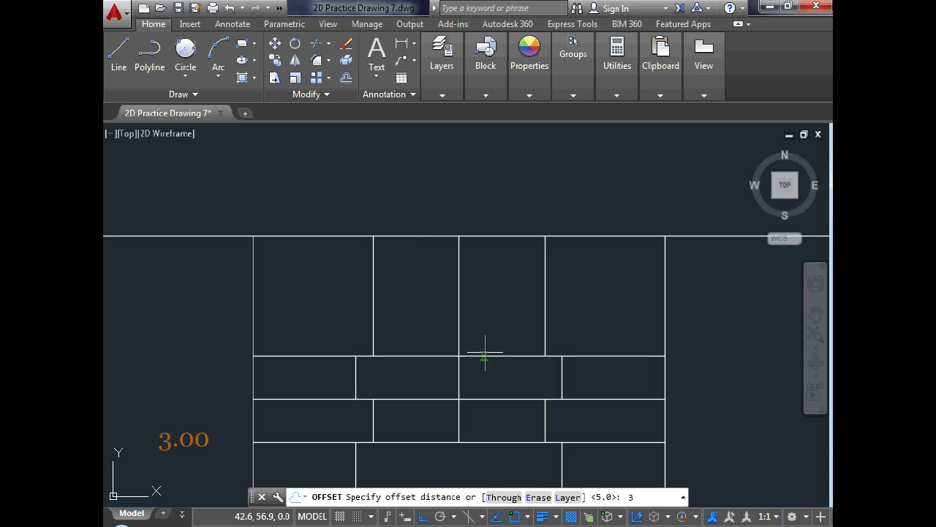
key("Return")
left_click(459, 307)
left_click(495, 316)
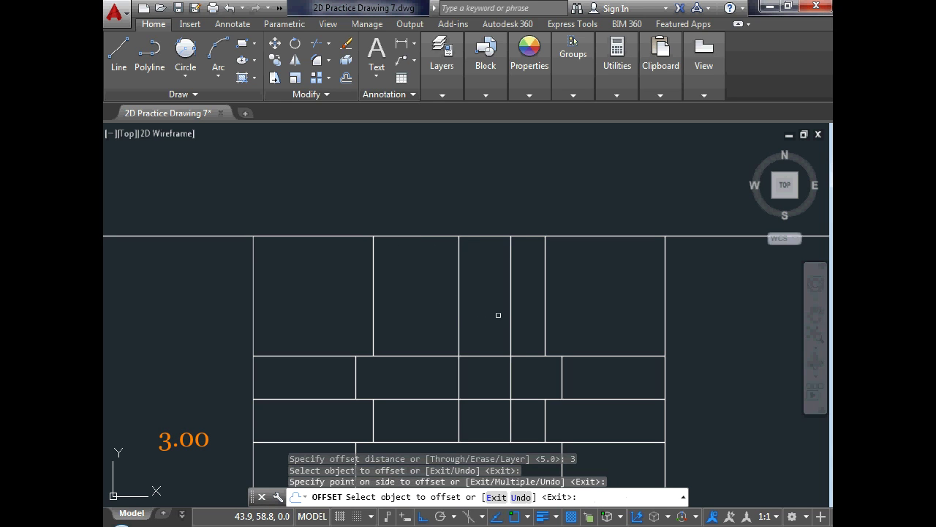
left_click(458, 307)
left_click(439, 322)
scroll(447, 339, "down", 2)
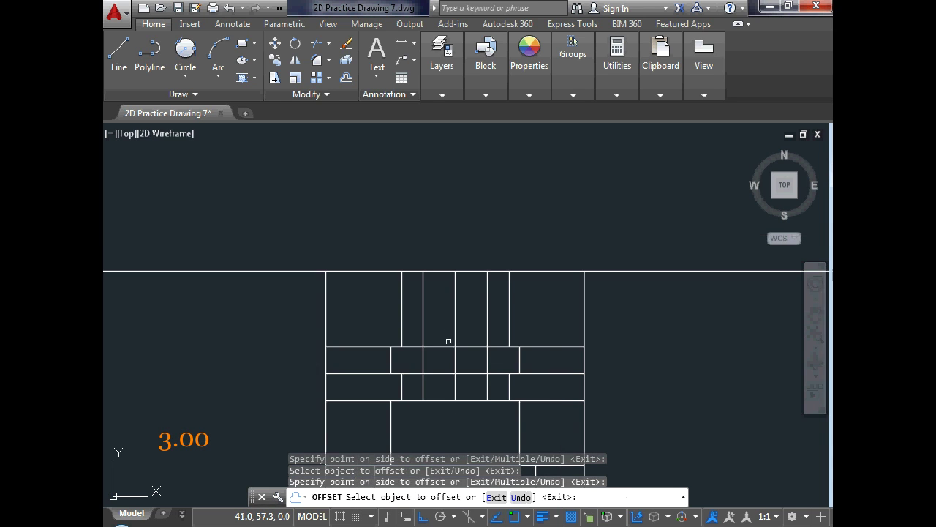
scroll(447, 338, "up", 2)
key("Escape")
key("Escape")
Trim the inner handle segments in the middle row and the horizontal pieces on both sides
type("tr")
key("Return")
key("Return")
left_click(491, 385)
left_click(424, 381)
scroll(504, 393, "down", 2)
left_click(590, 439)
left_click(565, 341)
left_click(370, 349)
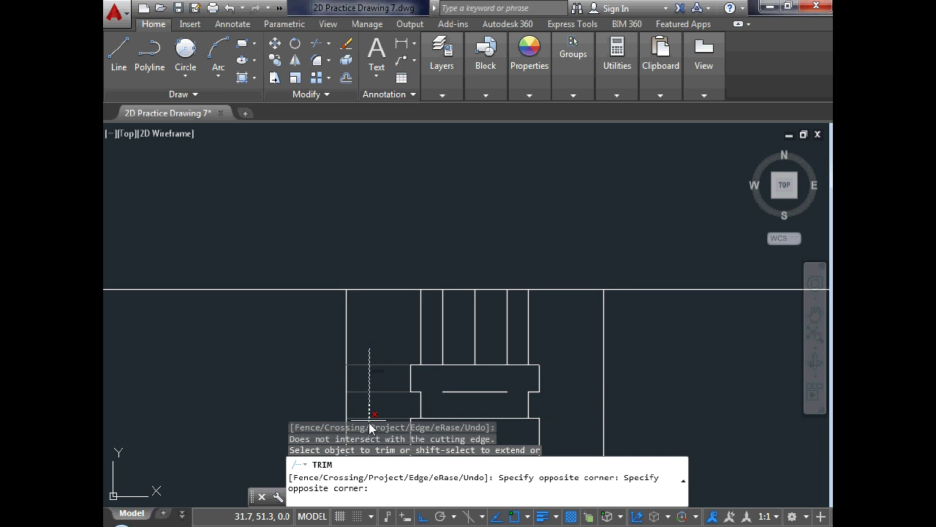
scroll(381, 421, "up", 2)
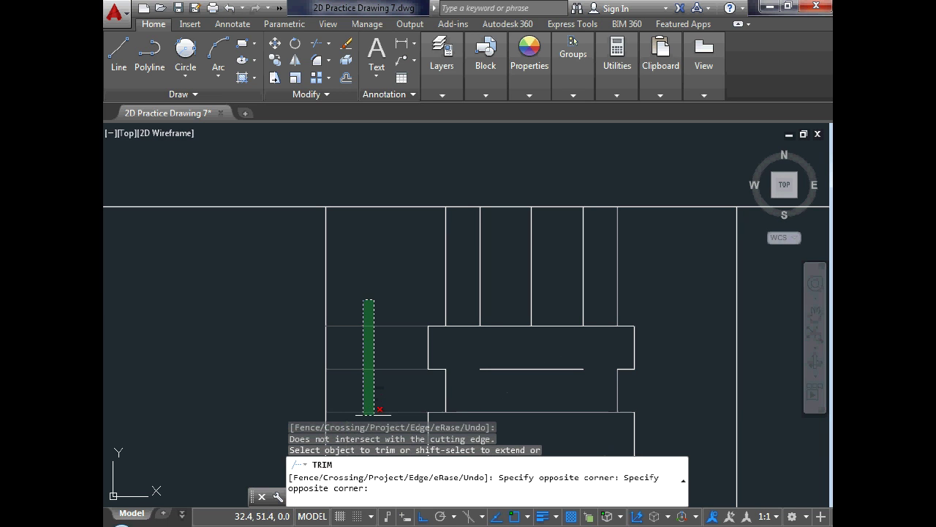
left_click(376, 407)
key("Escape")
key("Escape")
key("Escape")
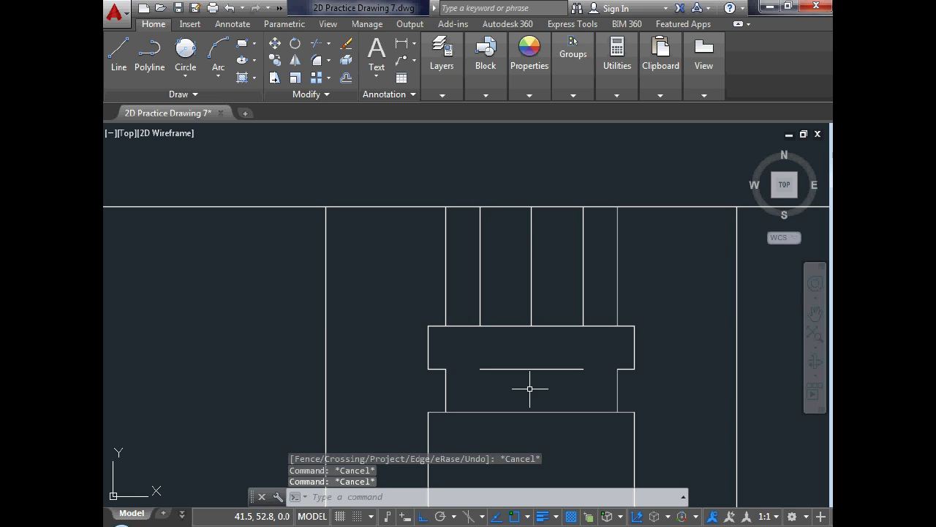
type("ex")
key("Return")
key("Return")
Extend the short horizontal line across the gap beside the tap head
left_click(519, 369)
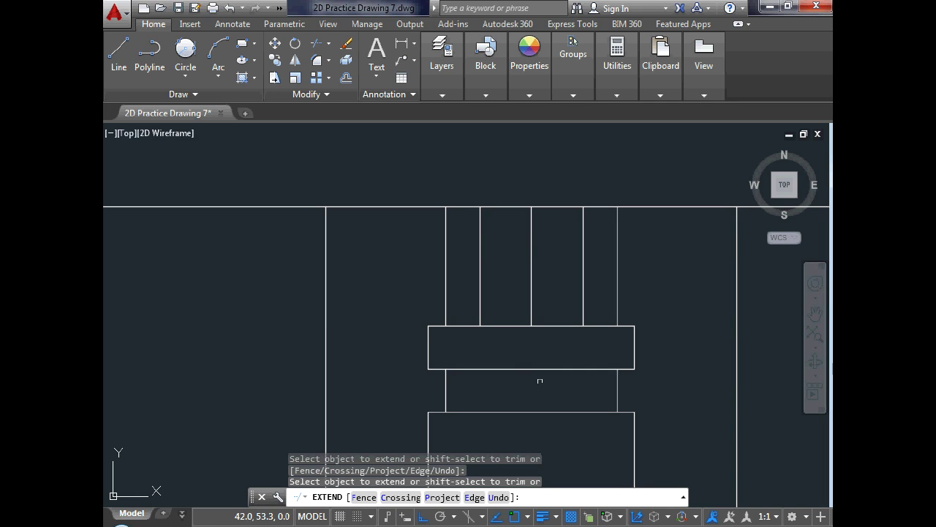
scroll(540, 381, "down", 3)
scroll(554, 333, "up", 1)
key("Escape")
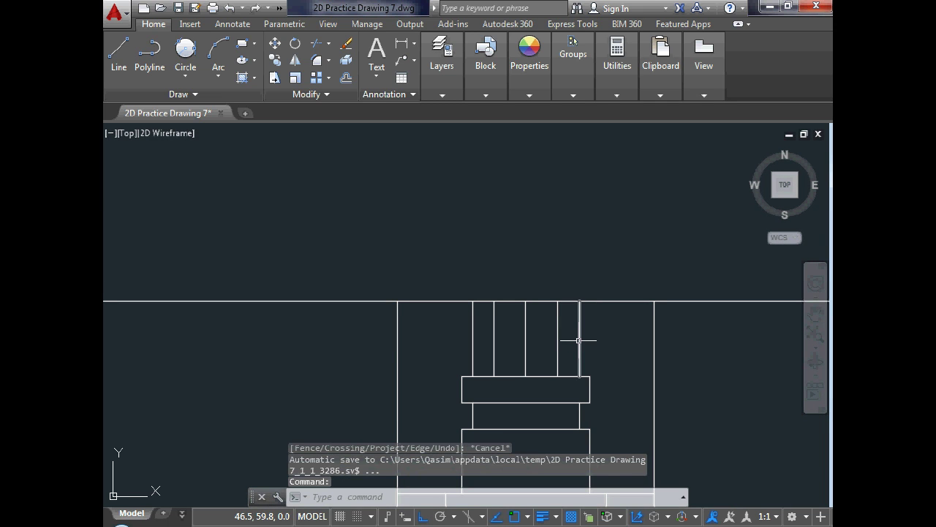
Delete the two leftover vertical lines on either side of the tap head
type("tr")
key("Return")
key("Return")
left_click(580, 340)
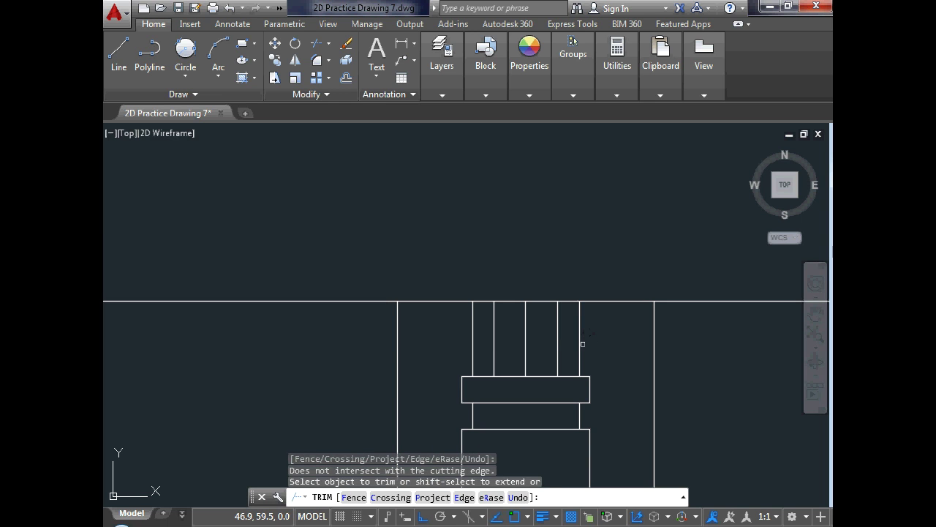
key("Escape")
left_click_drag(592, 339, 572, 342)
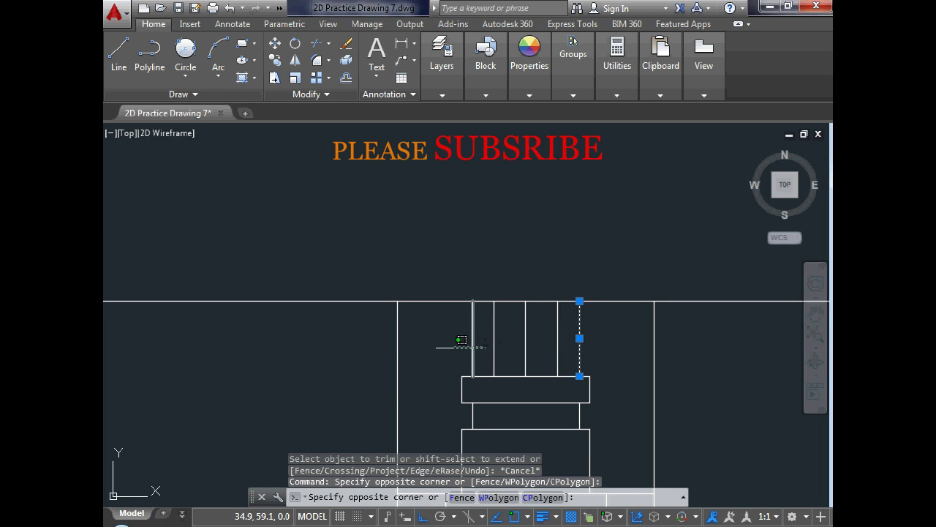
left_click_drag(492, 338, 464, 343)
key("Delete")
scroll(397, 247, "down", 3)
scroll(467, 299, "up", 3)
scroll(468, 314, "down", 3)
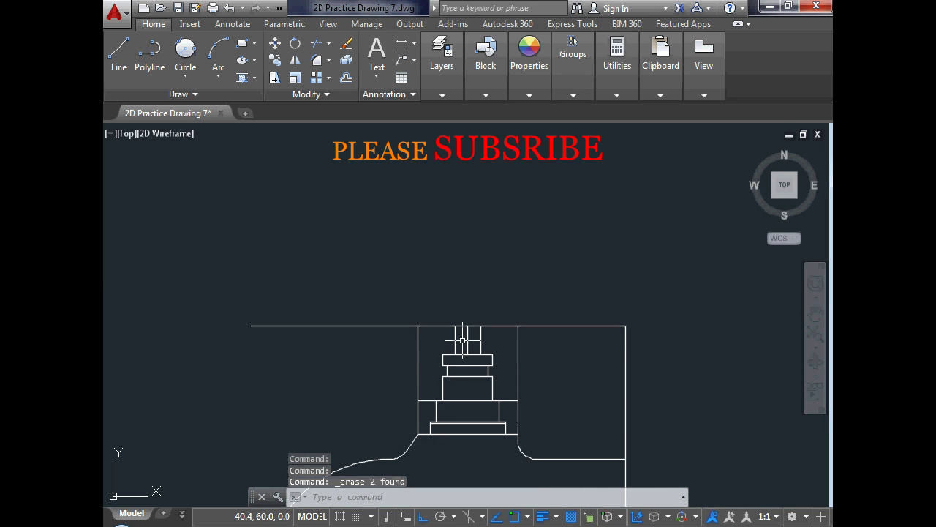
scroll(489, 351, "down", 3)
scroll(456, 369, "up", 3)
Trim the lower horizontal line's left and right pieces outside the box
key("Escape")
type("tc")
key("Return")
key("Return")
left_click(505, 406)
left_click(377, 406)
scroll(466, 402, "down", 2)
left_click(447, 415)
scroll(447, 416, "up", 3)
scroll(446, 413, "down", 1)
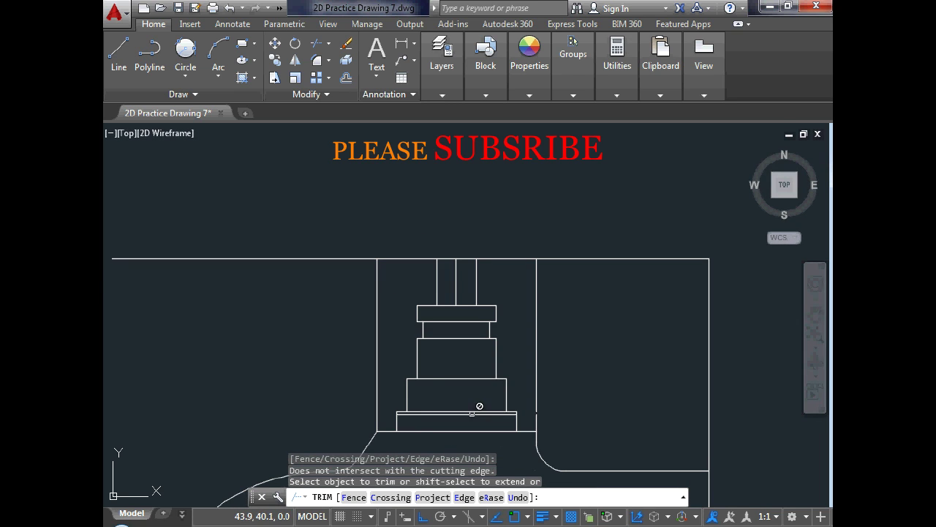
scroll(439, 419, "down", 1)
scroll(457, 280, "up", 2)
key("Escape")
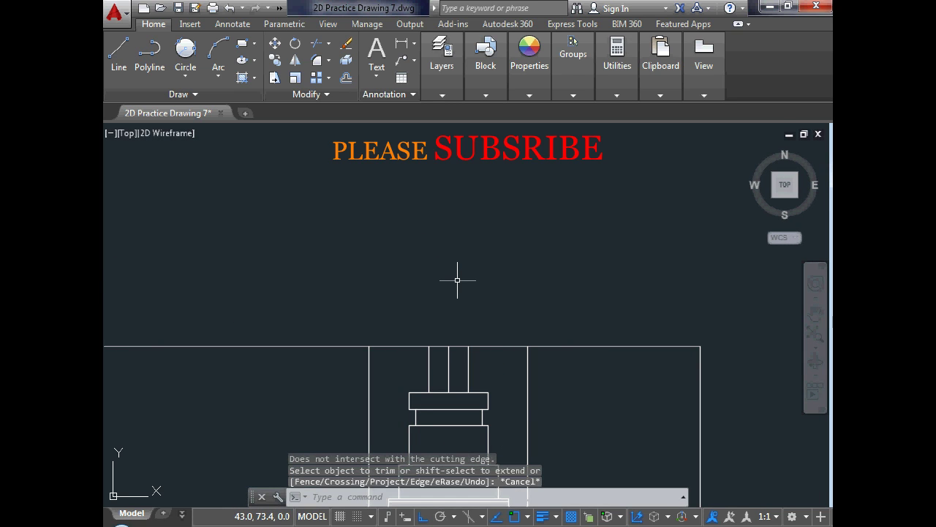
Trim away the stray pieces of the top horizontal line around the box
scroll(716, 414, "down", 2)
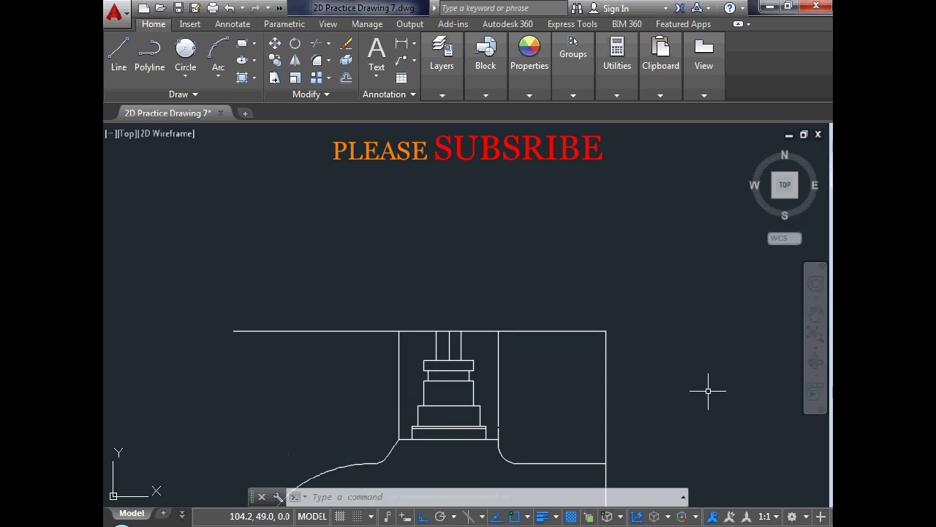
scroll(375, 285, "down", 2)
key("Escape")
key("Escape")
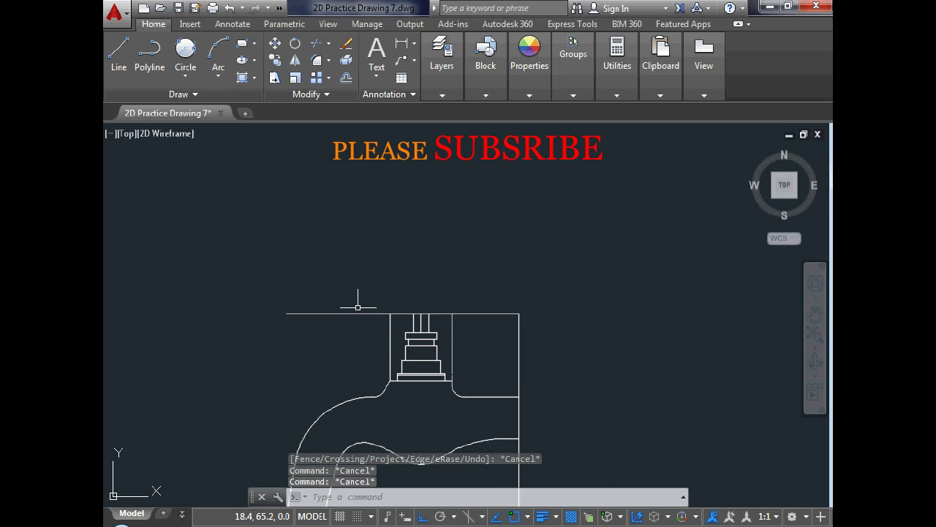
type("tr")
key("Return")
key("Return")
left_click(343, 307)
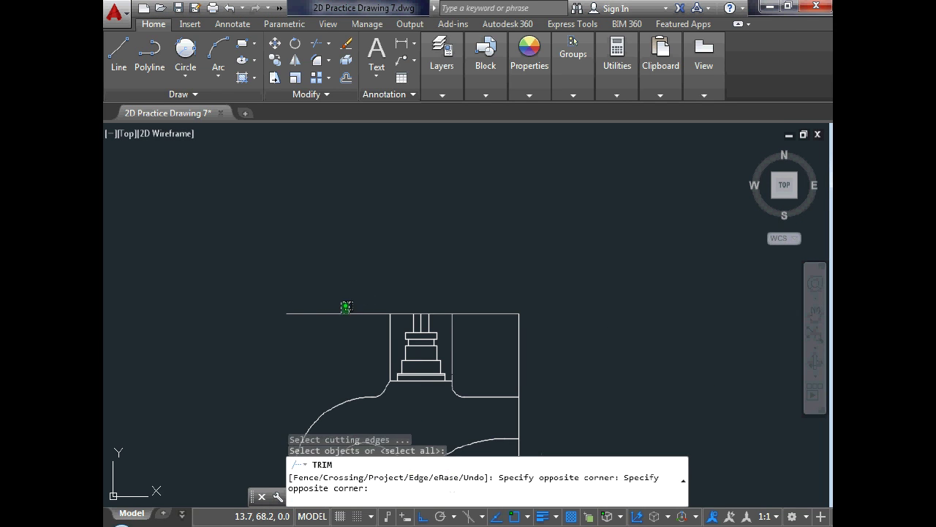
left_click(527, 324)
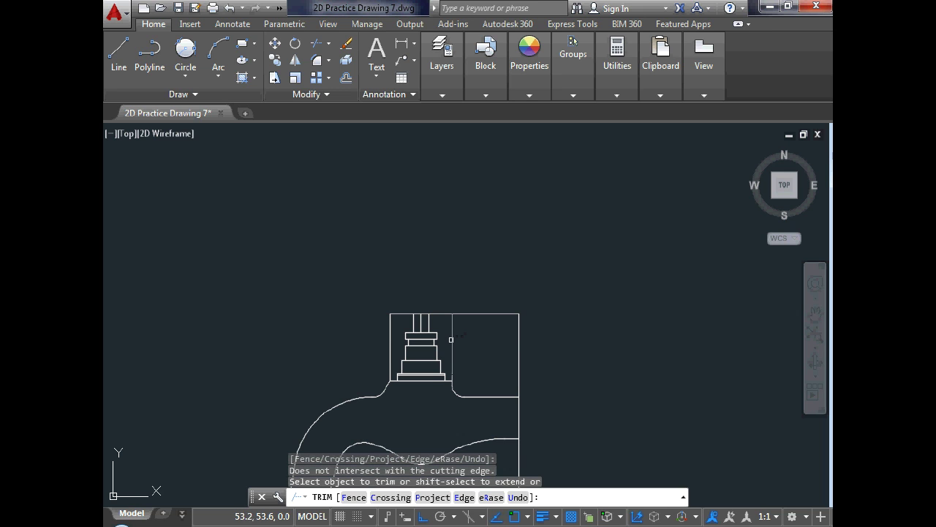
left_click(461, 324)
left_click(493, 313)
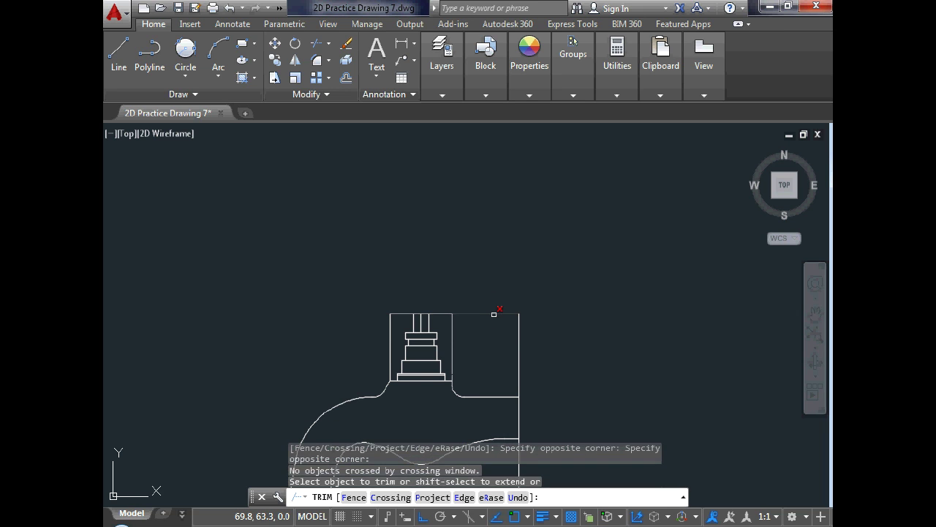
scroll(502, 294, "down", 3)
scroll(480, 295, "up", 3)
key("Escape")
Erase the box's left and right vertical lines
left_click(485, 343)
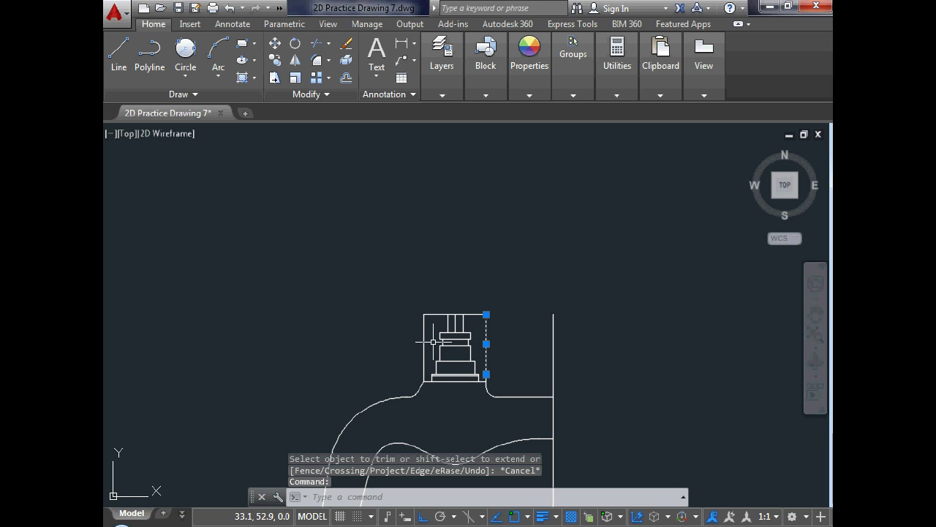
left_click(423, 342)
left_click(417, 341)
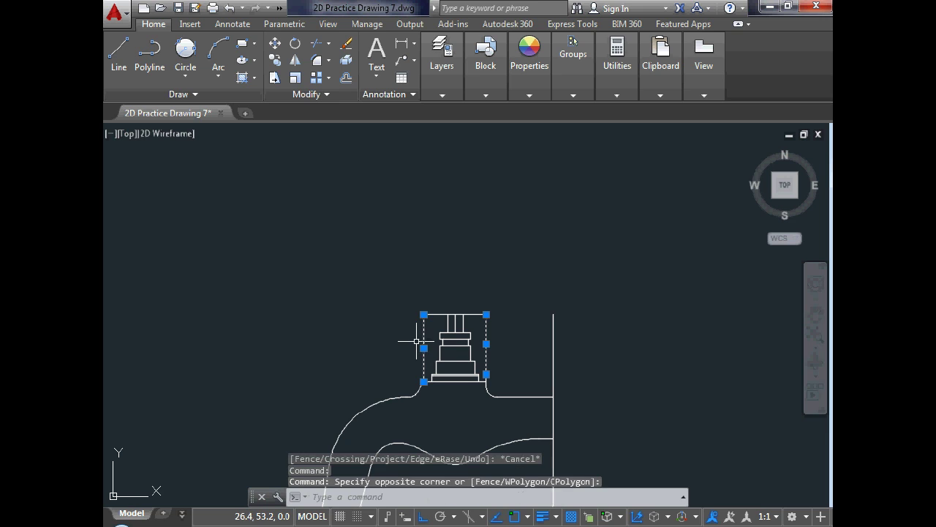
left_click(346, 43)
scroll(380, 337, "down", 2)
scroll(442, 366, "up", 5)
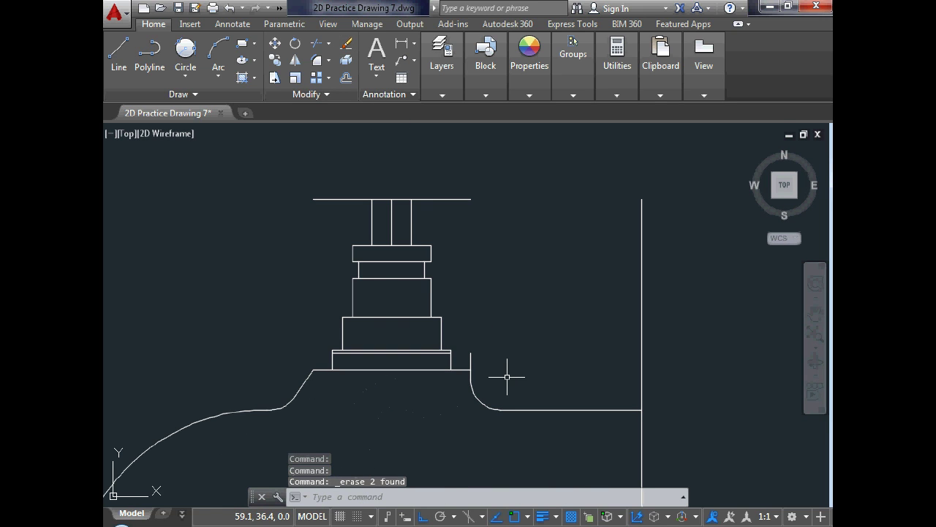
Erase the short vertical stub beside the tap body
type("tr")
key("Return")
key("Return")
left_click(471, 361)
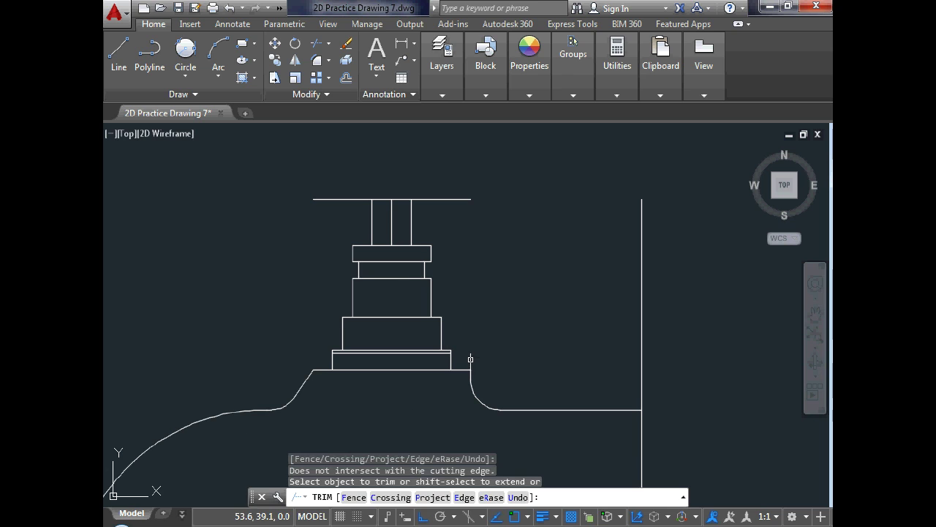
key("Escape")
left_click(472, 352)
type("e")
key("Return")
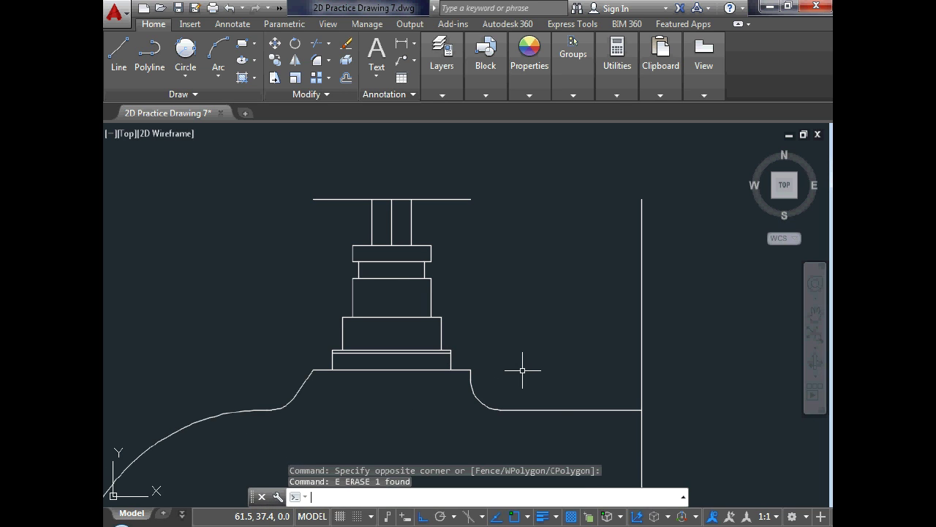
key("Escape")
scroll(505, 377, "down", 3)
scroll(473, 324, "up", 2)
scroll(441, 291, "down", 1)
scroll(440, 289, "up", 2)
scroll(436, 278, "down", 3)
scroll(435, 268, "up", 4)
scroll(430, 269, "up", 3)
key("Escape")
key("Escape")
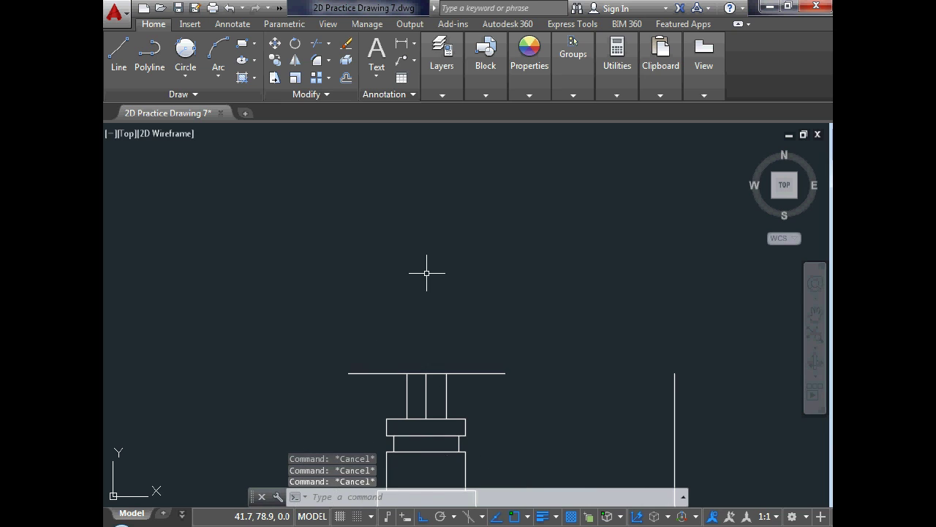
Draw a 14-unit horizontal base line above the tap
type("l")
key("Return")
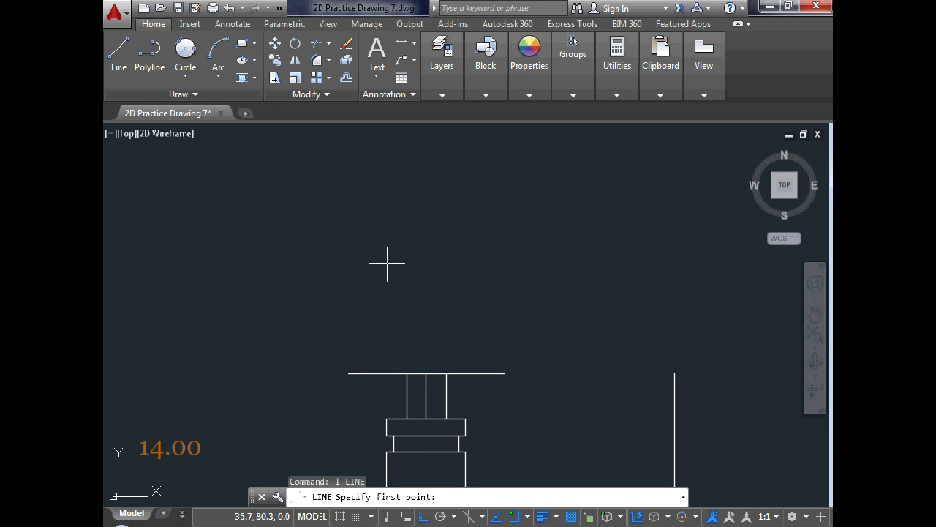
left_click(387, 264)
type("14")
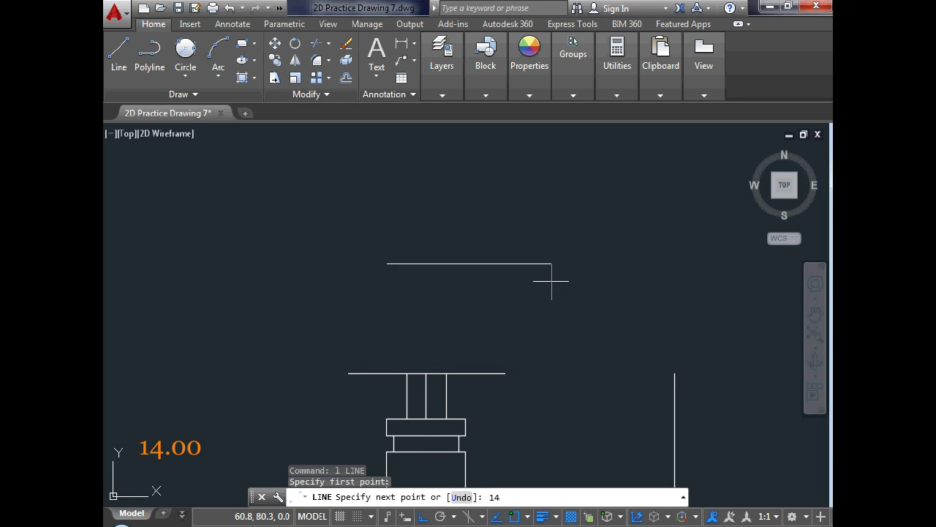
key("Return")
key("Escape")
scroll(389, 242, "up", 4)
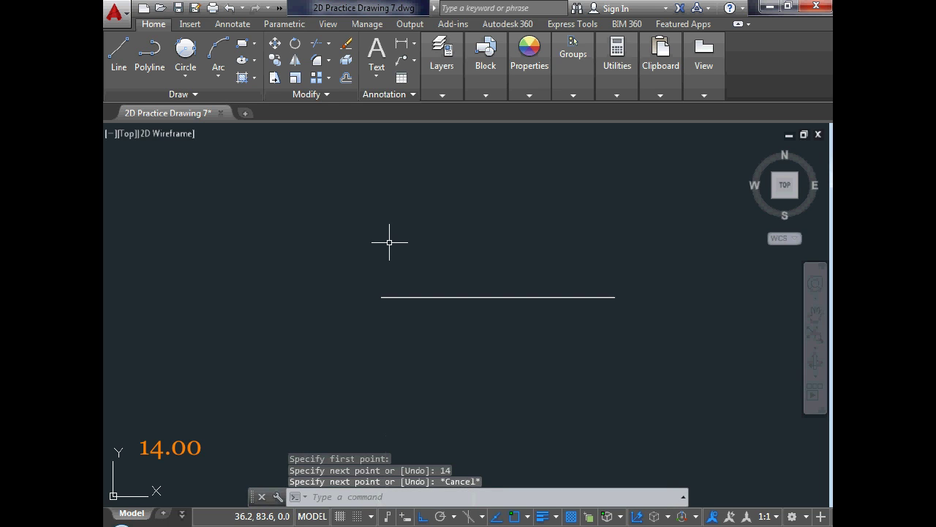
Draw 5-unit vertical lines up from both ends of the base line
type("l")
key("Return")
left_click(381, 297)
type("5")
key("Return")
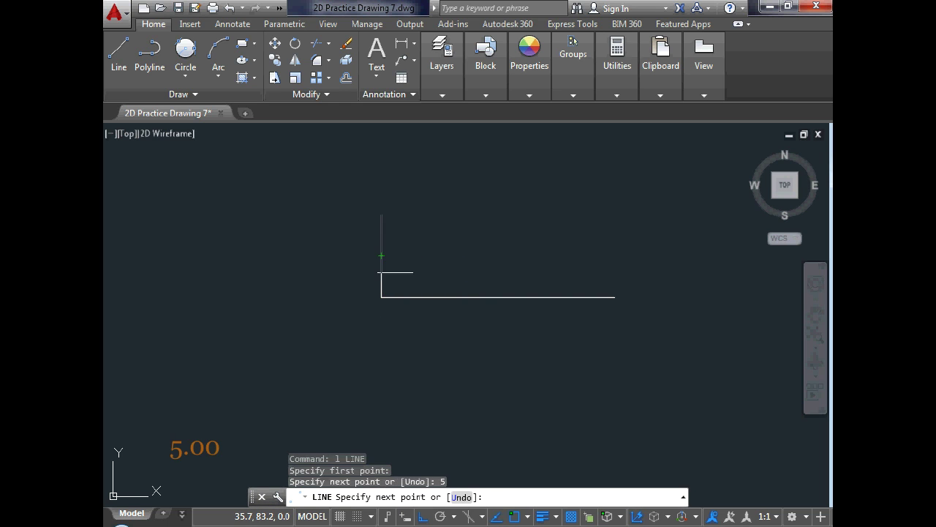
key("Return")
key("Return")
left_click(616, 297)
type("5")
key("Return")
key("Escape")
Offset the left vertical line 5 units right, then that copy 2 units further right
key("Return")
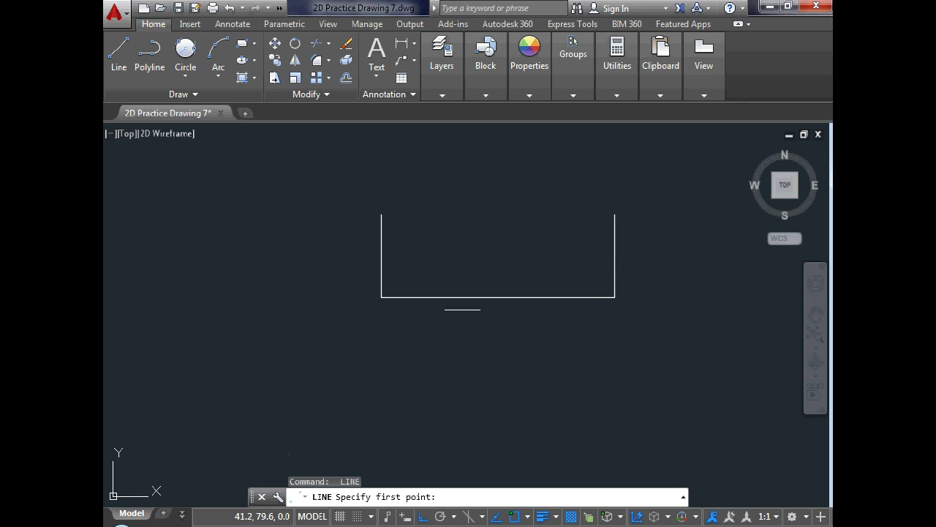
key("Escape")
type("o")
key("Return")
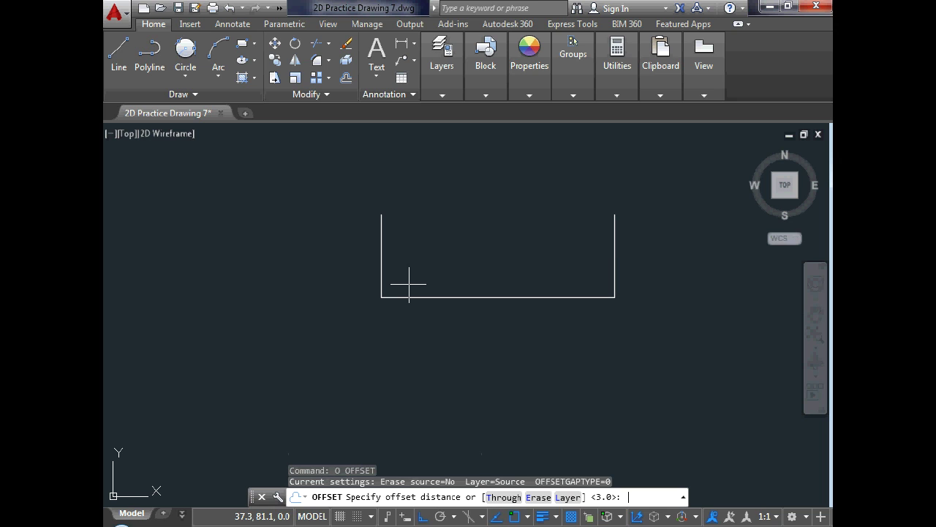
key("Return")
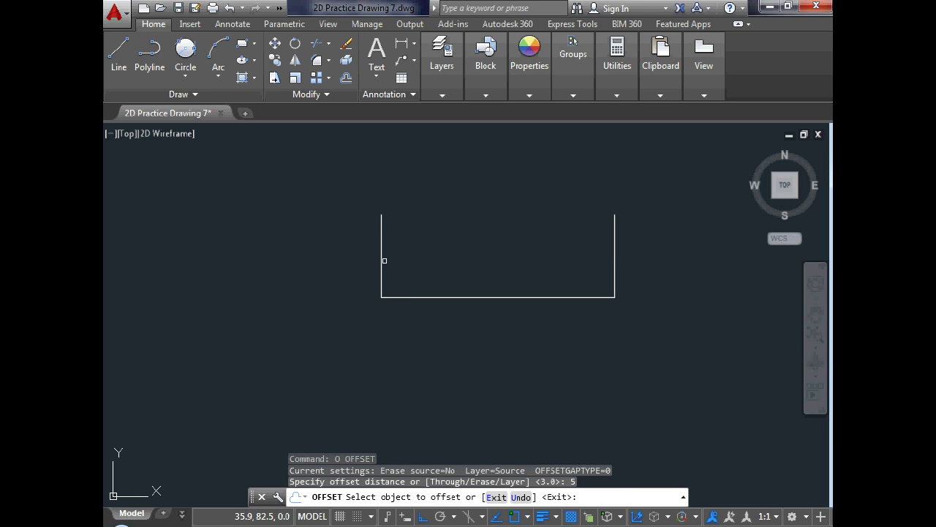
left_click(384, 260)
left_click(403, 265)
key("Escape")
key("Return")
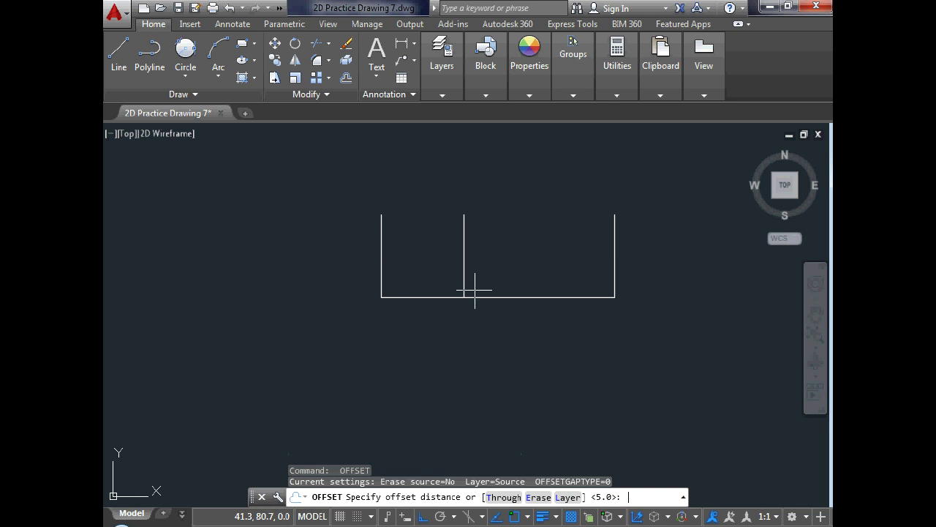
type("2")
key("Return")
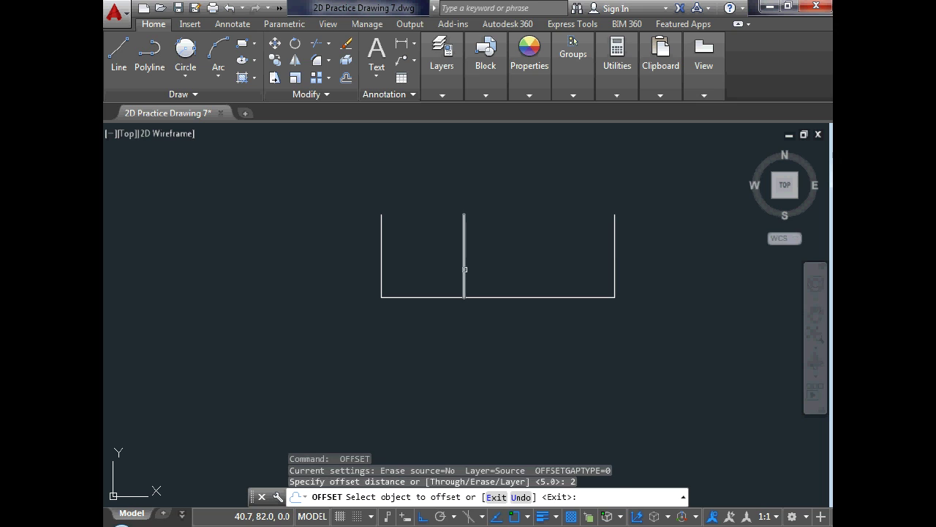
left_click(463, 266)
left_click(512, 285)
key("Escape")
Draw a 6° sloped line from the right line's top to the inner vertical line
type("l")
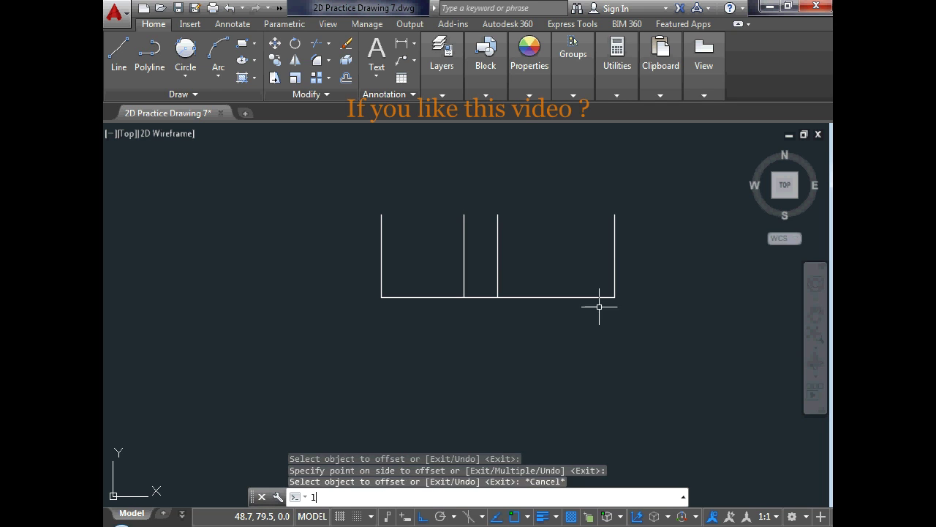
key("Return")
left_click(615, 214)
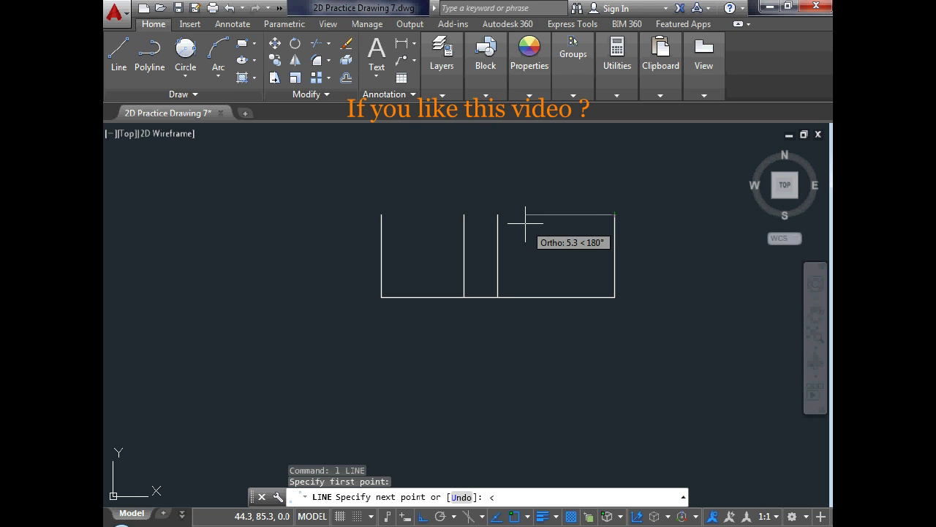
type("6")
key("Return")
scroll(494, 218, "up", 5)
left_click(493, 212)
key("Escape")
scroll(477, 254, "down", 4)
Draw a horizontal line from the right vertical to the middle vertical
type("l")
key("Return")
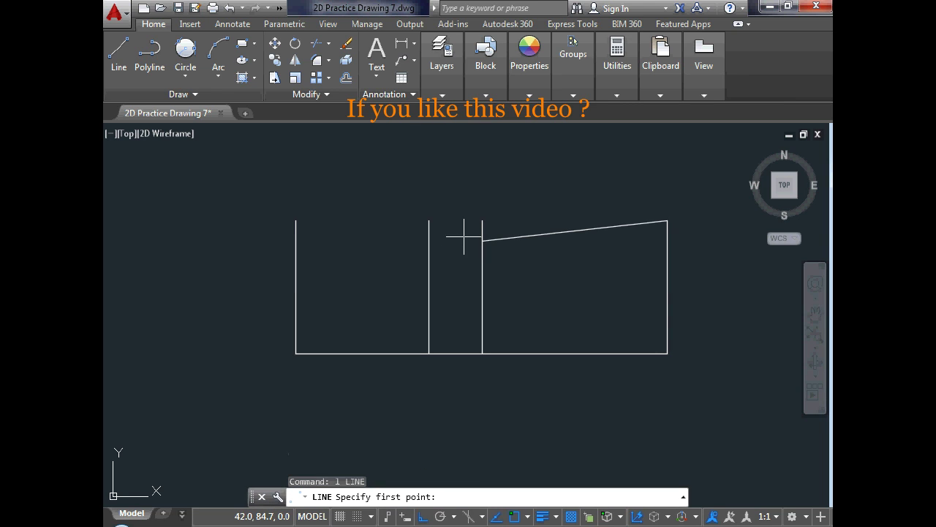
scroll(465, 245, "up", 2)
left_click(493, 249)
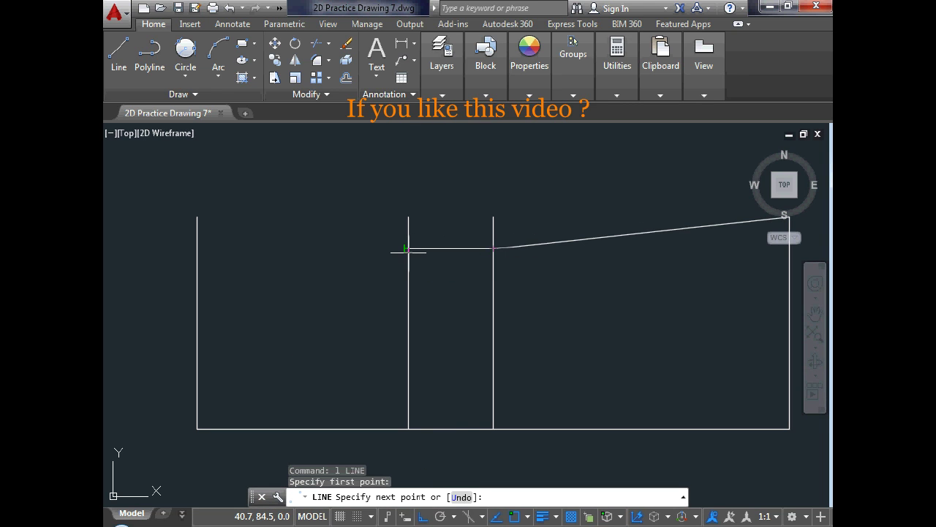
left_click(409, 249)
key("Escape")
Offset the horizontal line 0.5 units upward, after abandoning a 2.5 offset
type("o")
key("Return")
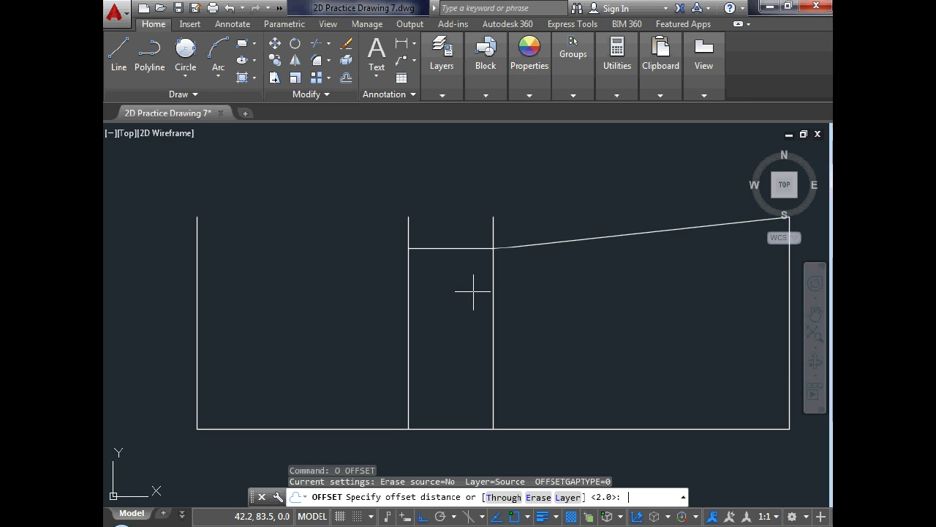
type("2.5")
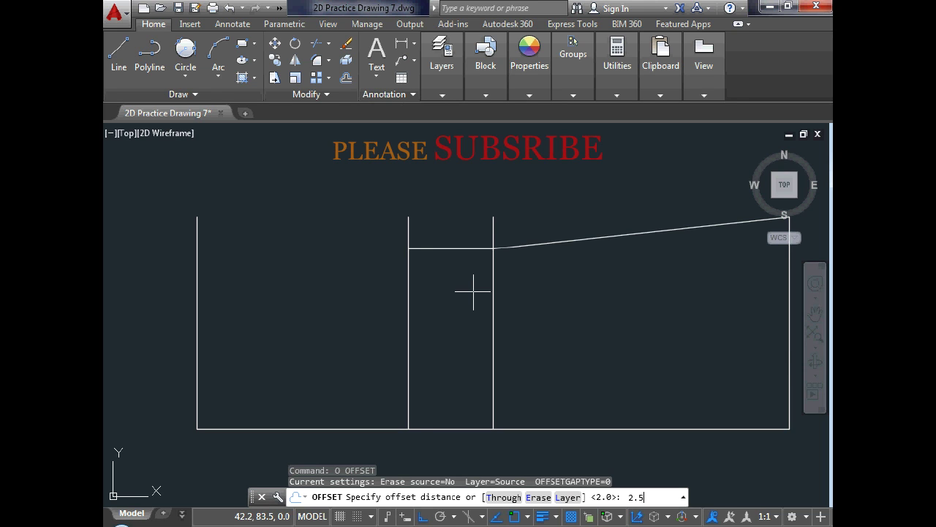
key("Return")
left_click(468, 249)
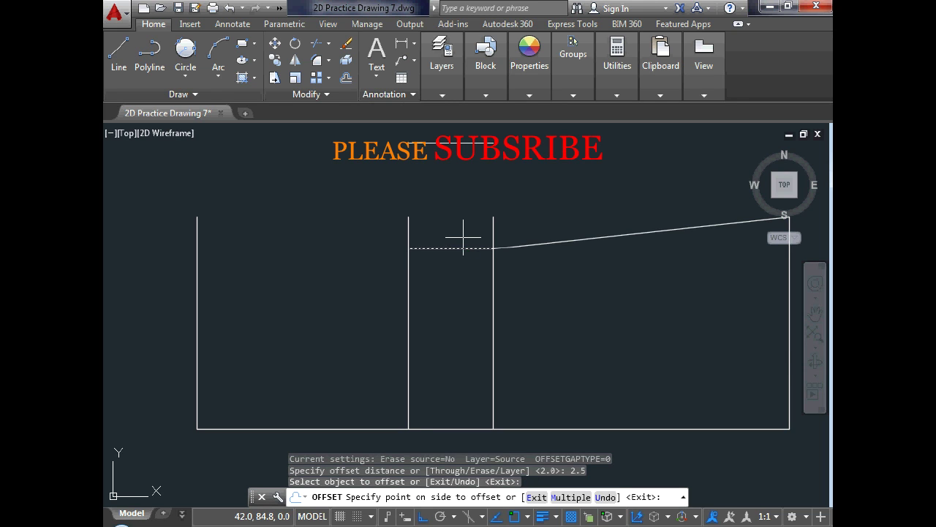
key("Escape")
key("Escape")
key("Escape")
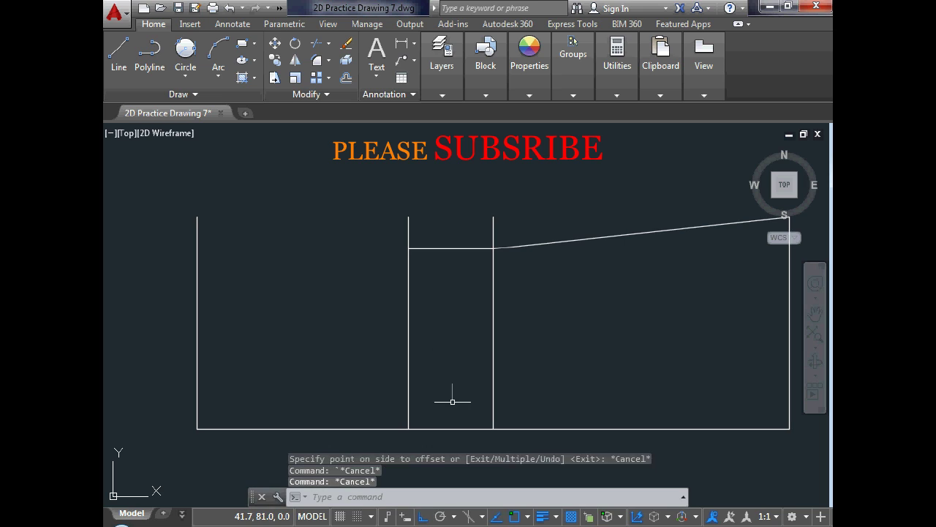
key("Escape")
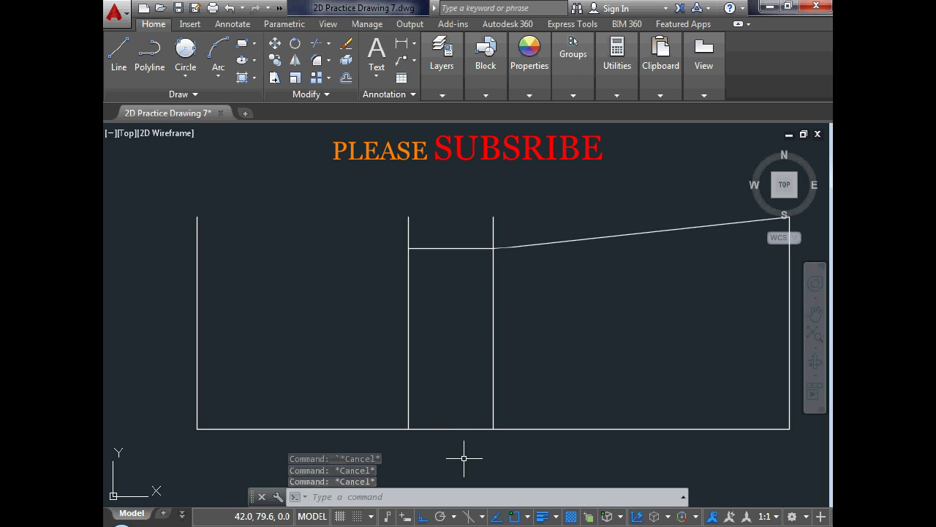
type("o")
key("Return")
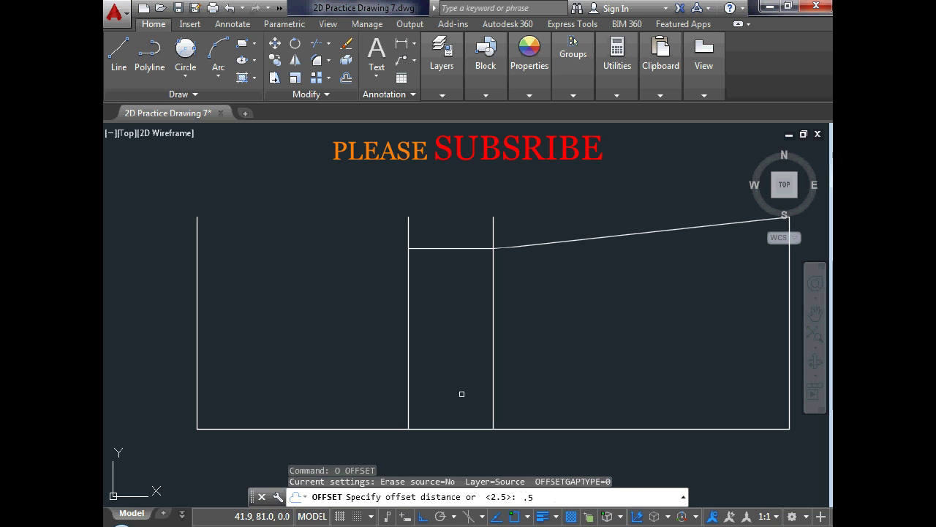
key("Return")
left_click(457, 249)
left_click(456, 236)
key("Escape")
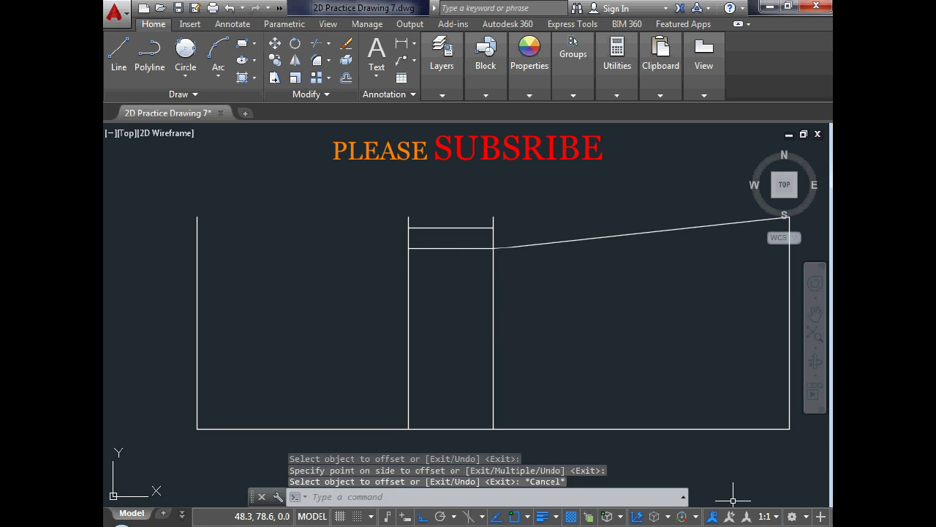
Erase the original lower horizontal line of the middle box
key("Escape")
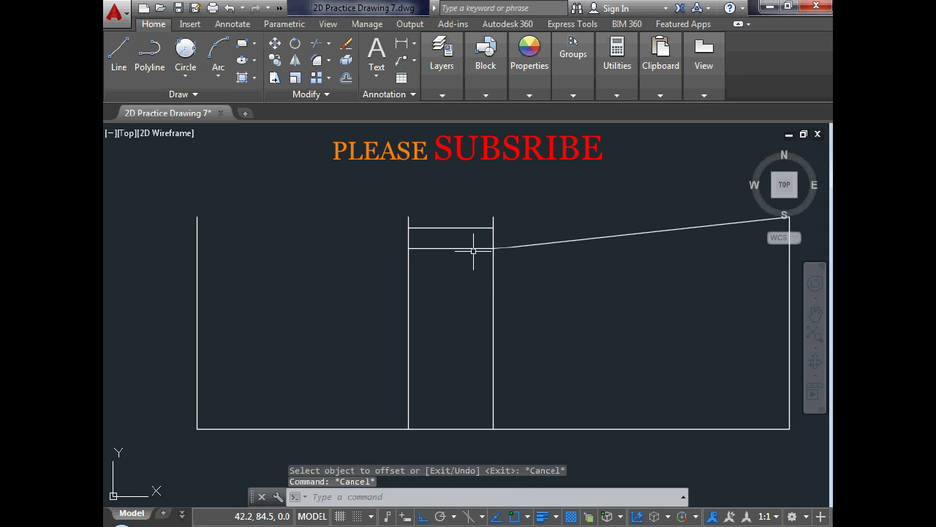
left_click(474, 250)
left_click(346, 44)
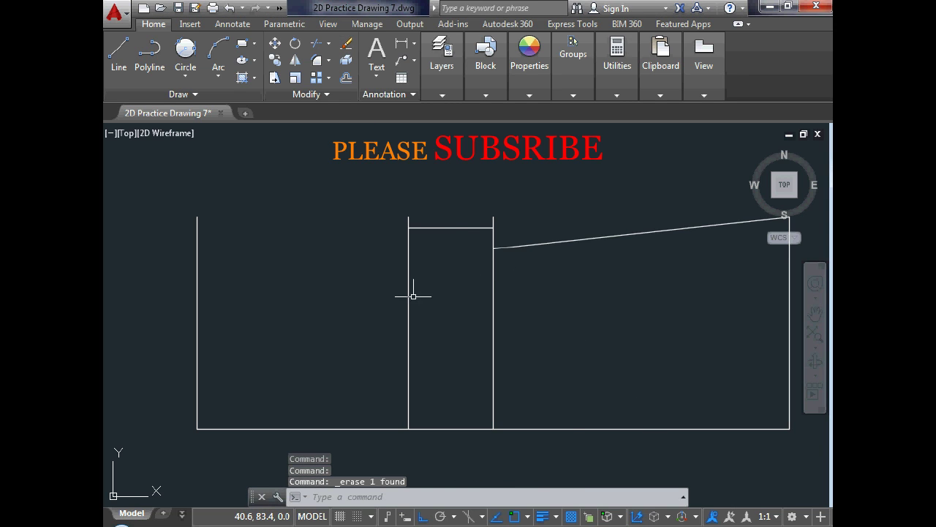
scroll(431, 249, "down", 2)
scroll(465, 236, "up", 2)
key("Escape")
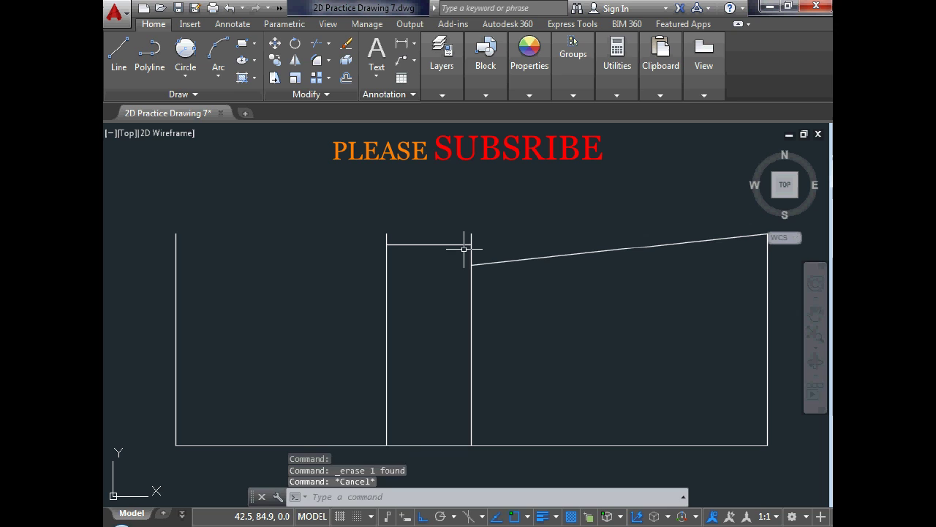
key("Escape")
Draw a line closing the left box top, from the middle box to the left edge
type("tr")
key("Escape")
type("1")
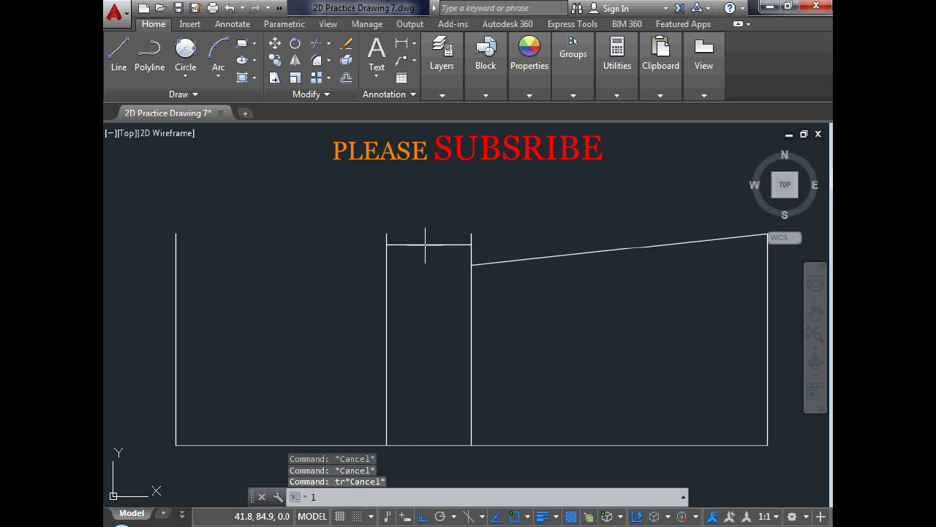
key("Return")
left_click(387, 233)
left_click(175, 234)
key("Escape")
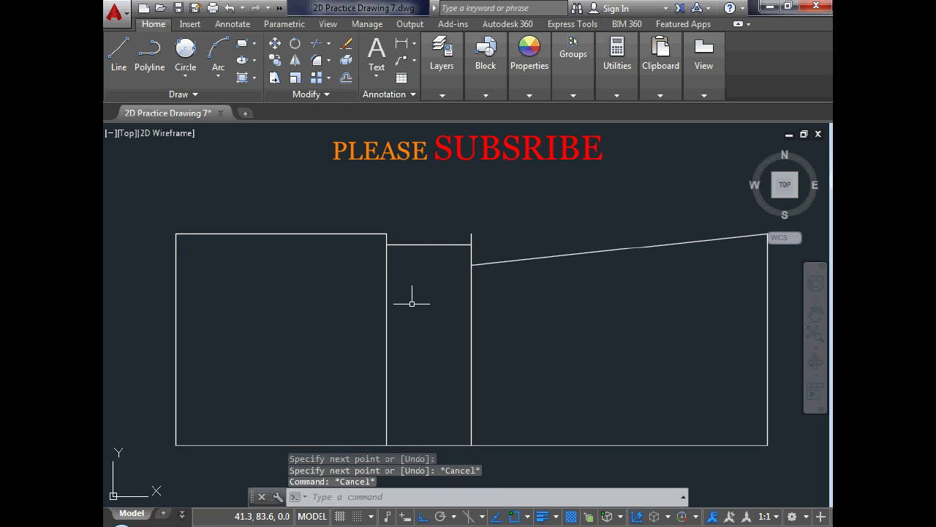
key("Escape")
Attempt to trim the stub above the middle box
type("tr")
left_click(472, 245)
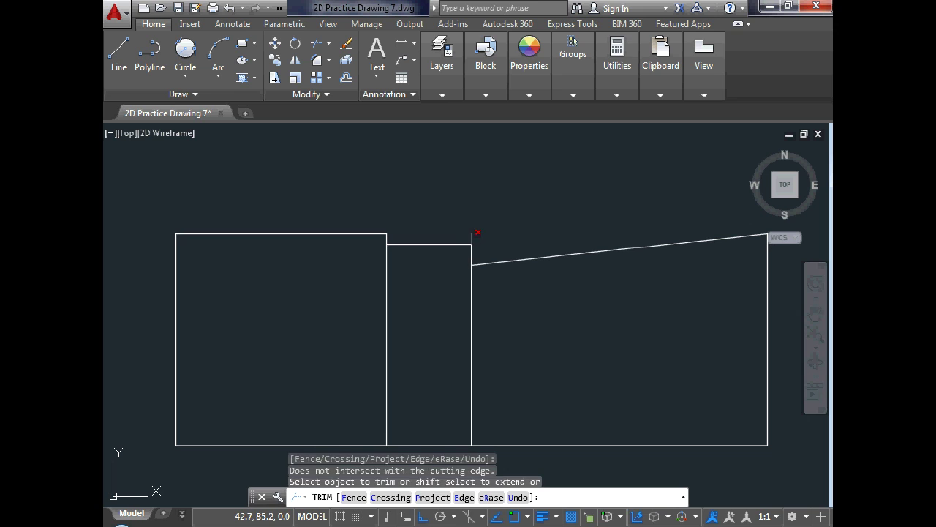
key("Escape")
scroll(472, 241, "down", 4)
Window-select all the handle outline lines and join them into polylines
left_click(635, 222)
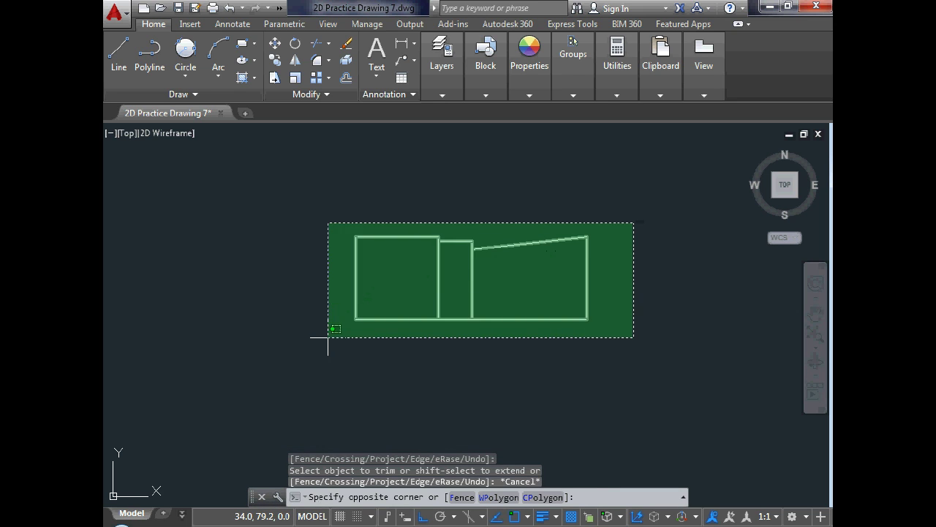
left_click(309, 357)
type("j")
key("Return")
scroll(424, 314, "down", 4)
scroll(422, 315, "up", 2)
Move the joined handle outline down onto the horizontal base line
left_click(423, 319)
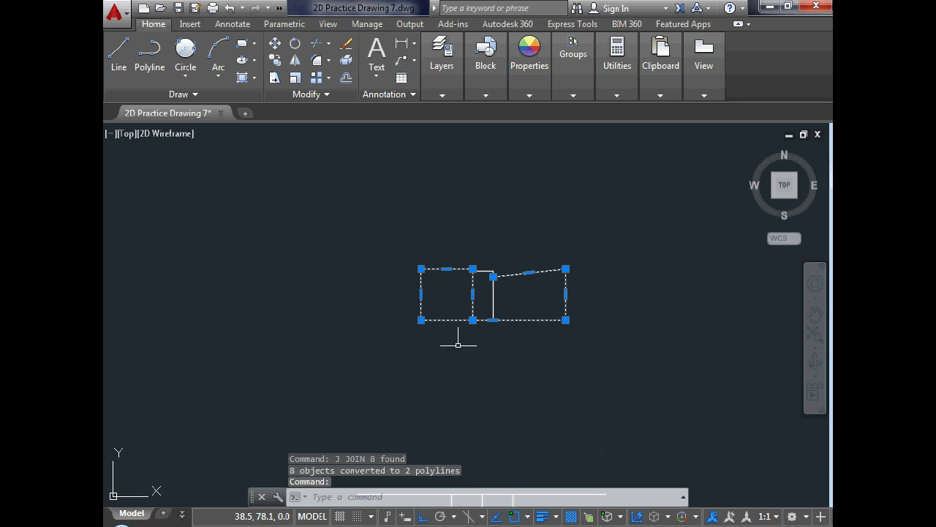
left_click(509, 300)
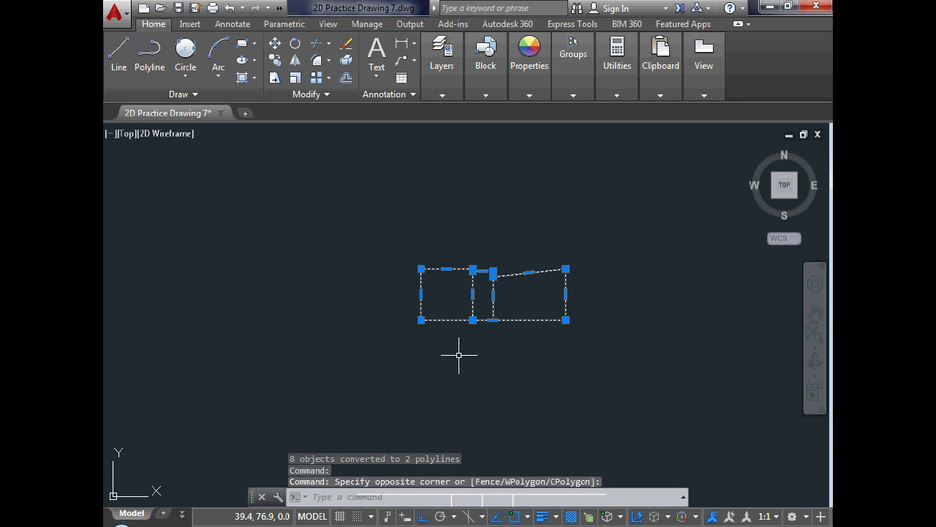
type("m")
key("Return")
left_click(472, 320)
scroll(469, 310, "down", 4)
scroll(477, 329, "up", 4)
left_click(476, 433)
scroll(476, 434, "down", 3)
scroll(467, 373, "up", 3)
Erase the long horizontal line
left_click(436, 395)
left_click(429, 401)
type("e")
key("Return")
key("Escape")
scroll(444, 350, "down", 2)
scroll(444, 350, "down", 1)
scroll(438, 325, "up", 3)
Mirror a single handle piece, then undo that mirror
left_click(295, 60)
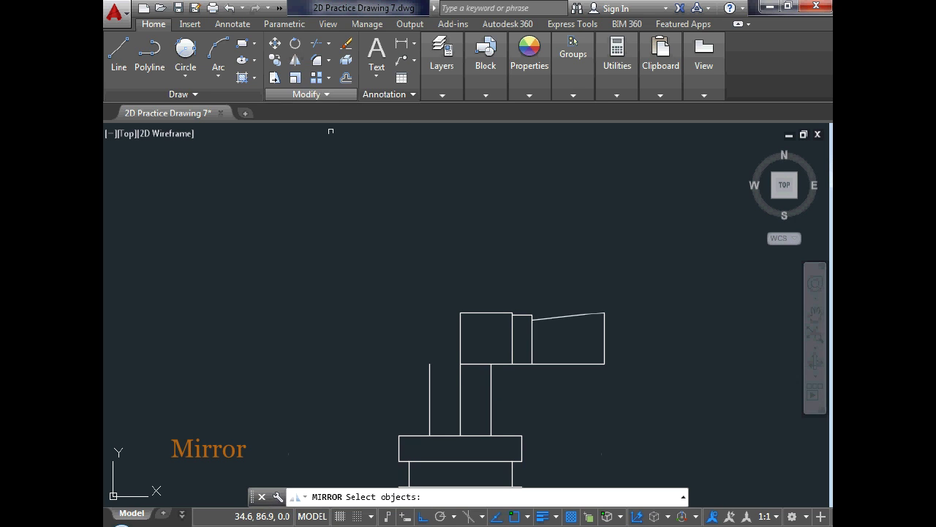
left_click(459, 345)
left_click(458, 364)
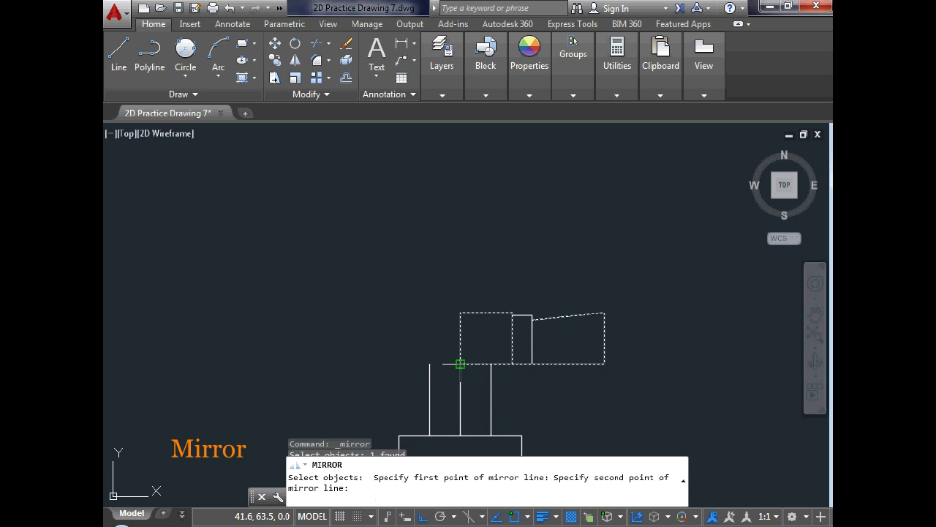
left_click(464, 288)
key("Return")
scroll(449, 296, "down", 1)
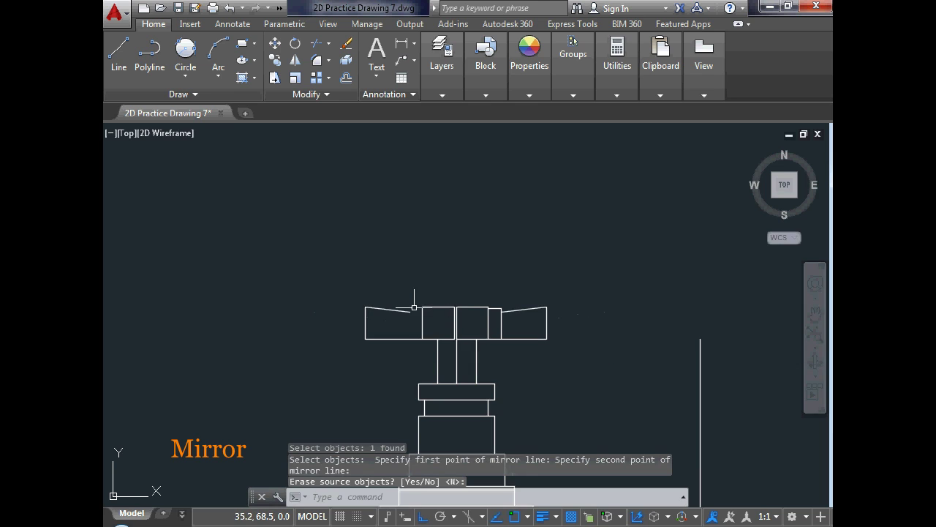
scroll(414, 307, "up", 2)
scroll(401, 326, "up", 2)
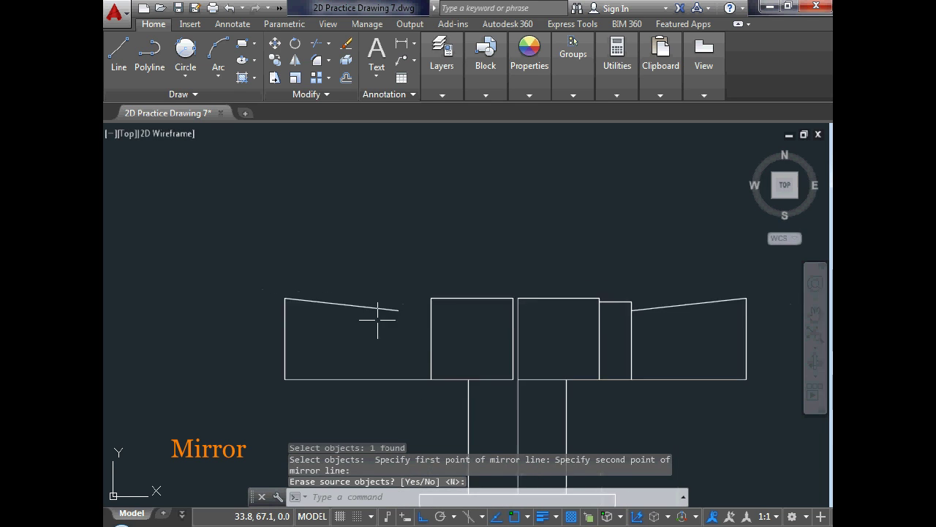
scroll(380, 316, "down", 2)
right_click(386, 345)
left_click(463, 140)
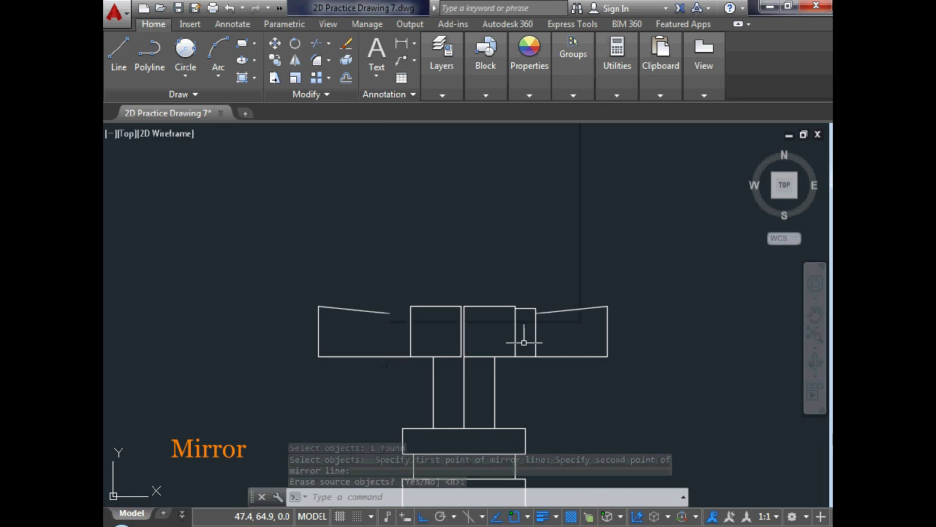
key("ctrl+z")
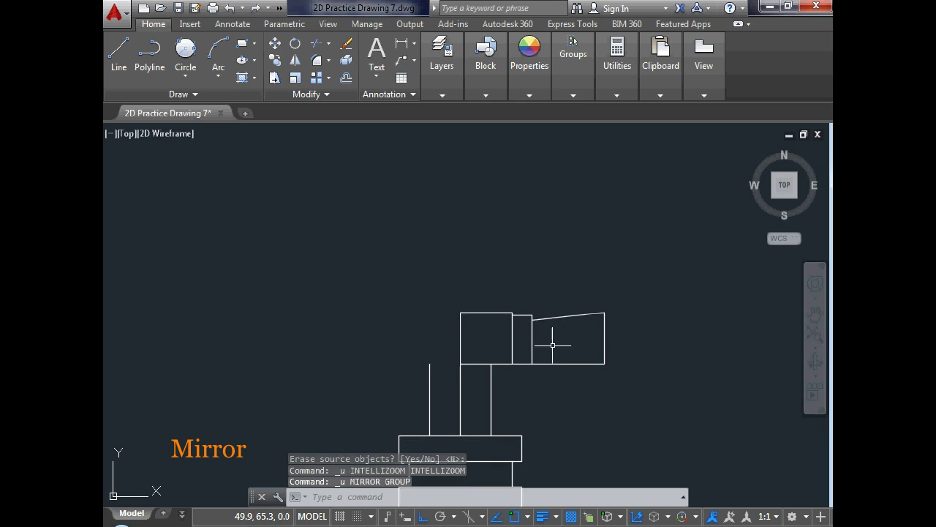
Mirror the top handle parts about the vertical centre line, keeping the originals
left_click(647, 296)
left_click(452, 354)
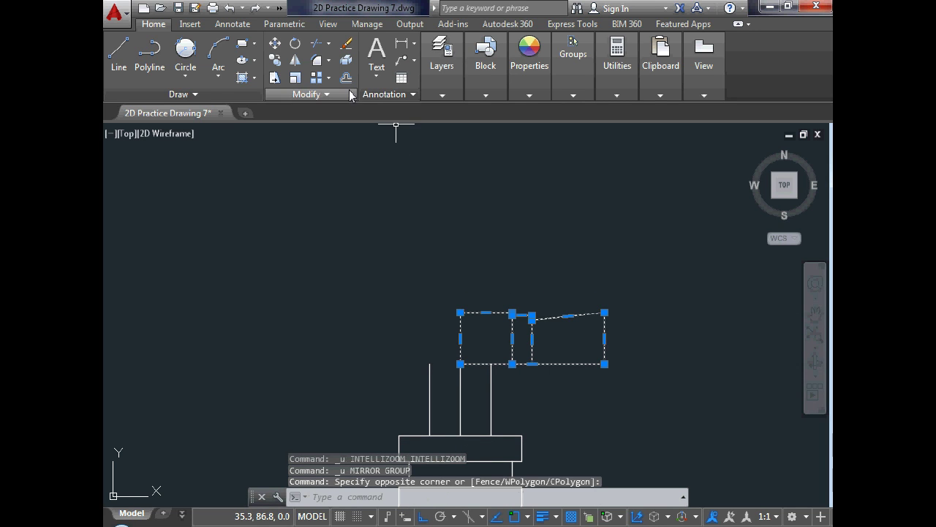
left_click(295, 60)
left_click(460, 364)
left_click(460, 303)
key("Return")
scroll(436, 238, "down", 5)
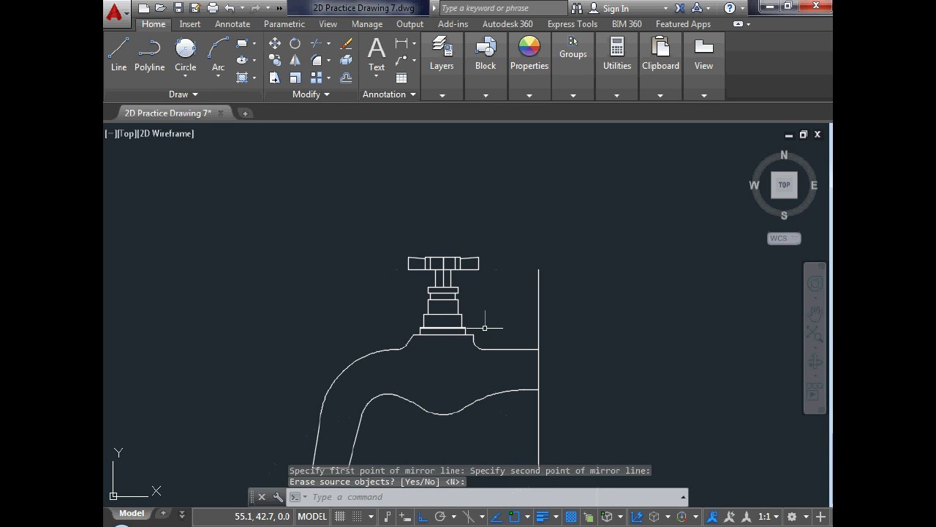
scroll(485, 328, "down", 1)
scroll(505, 325, "up", 2)
scroll(505, 329, "up", 2)
scroll(498, 337, "up", 2)
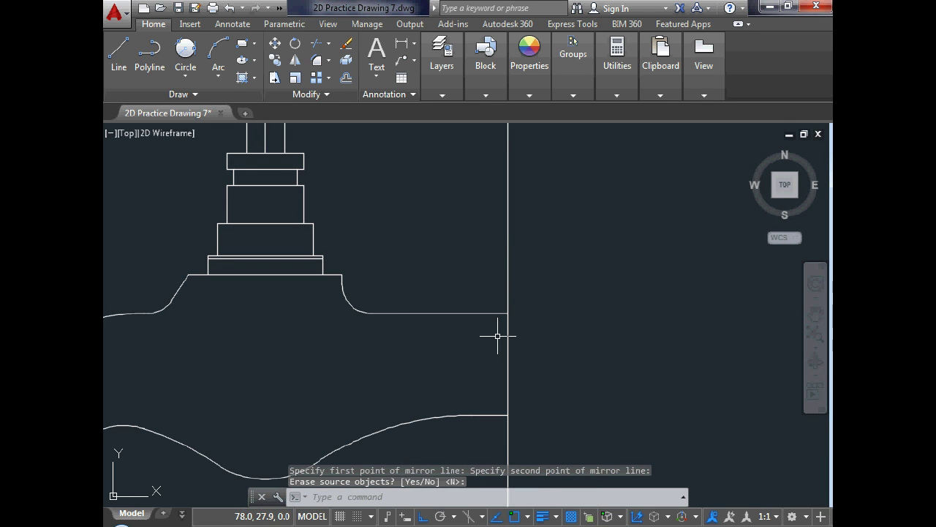
key("Escape")
key("Escape")
scroll(495, 322, "up", 2)
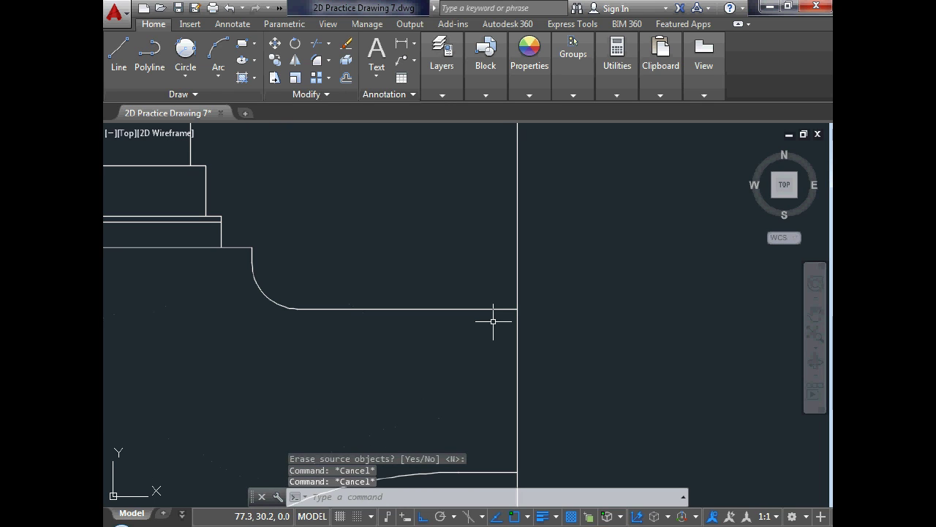
key("Escape")
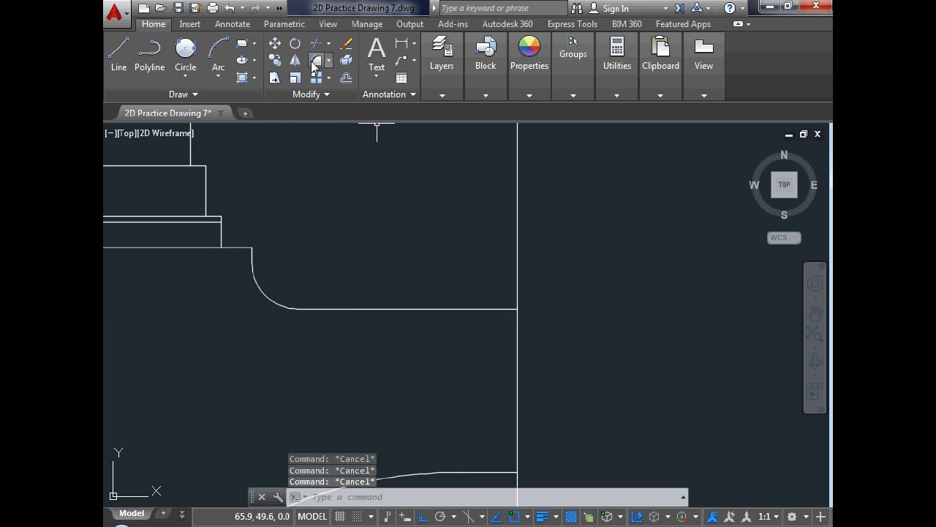
Fillet the spout's upper corner with radius 4.5 and Trim set to No
left_click(318, 64)
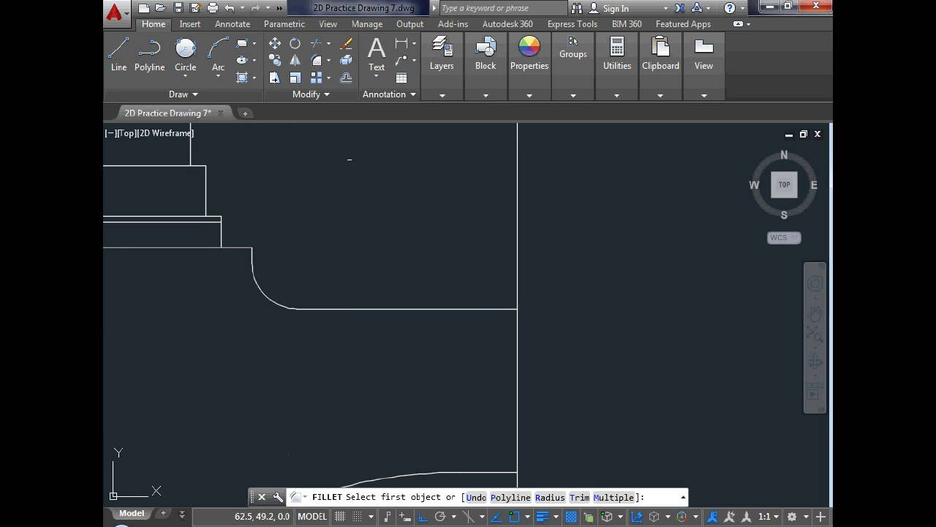
left_click(550, 497)
key("Return")
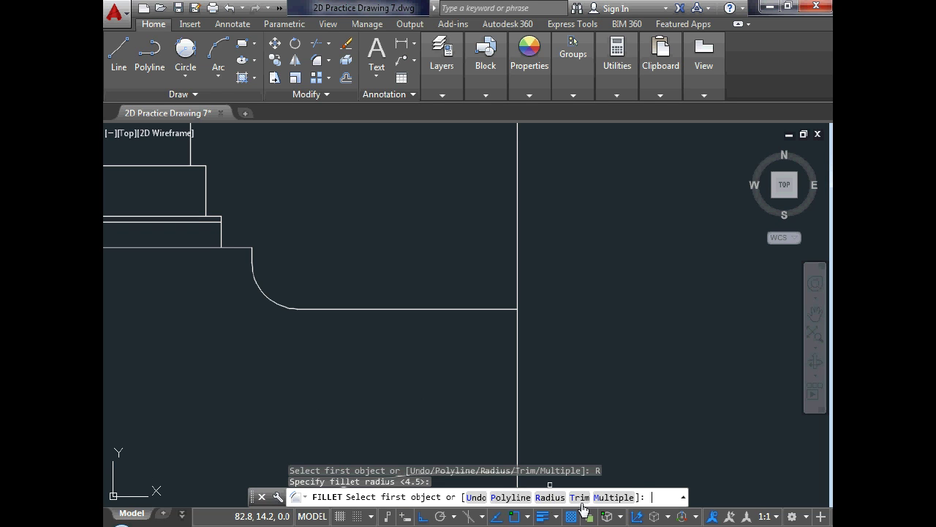
left_click(580, 497)
left_click(516, 500)
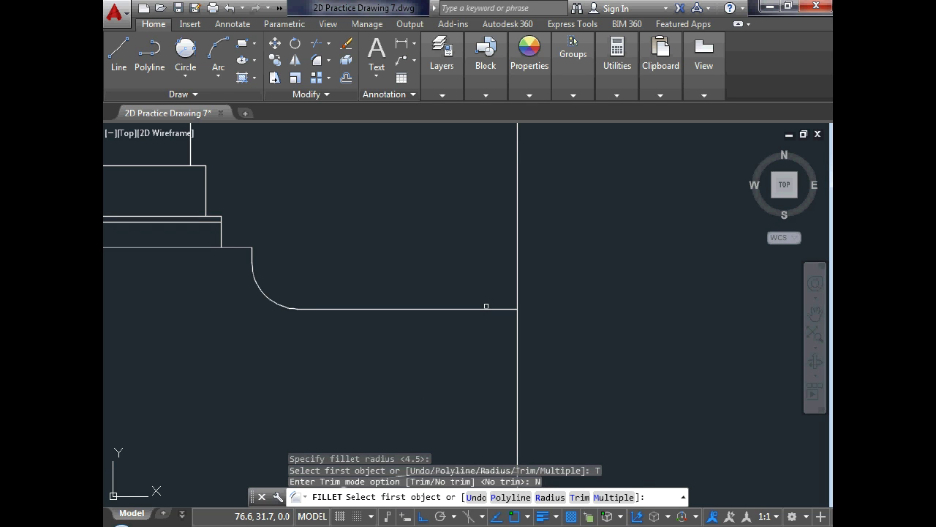
left_click(485, 308)
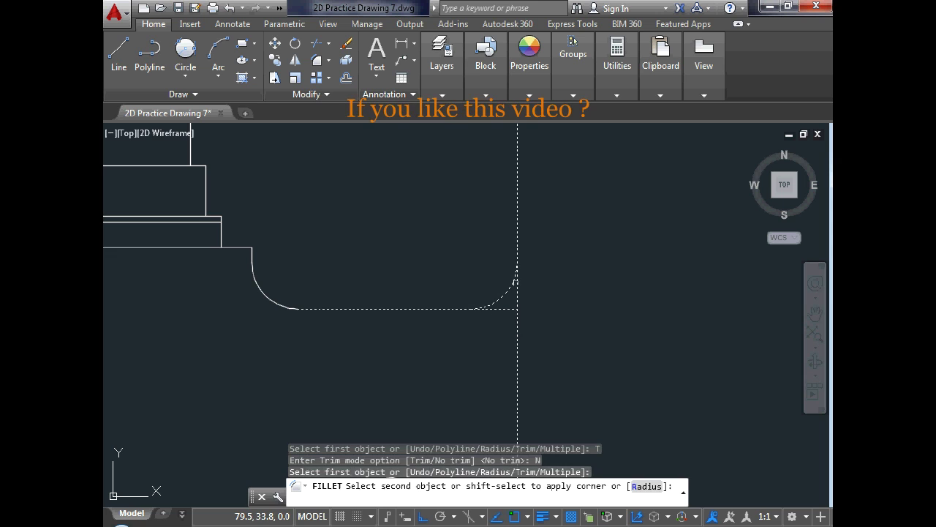
left_click(516, 278)
scroll(509, 289, "down", 2)
scroll(508, 315, "up", 2)
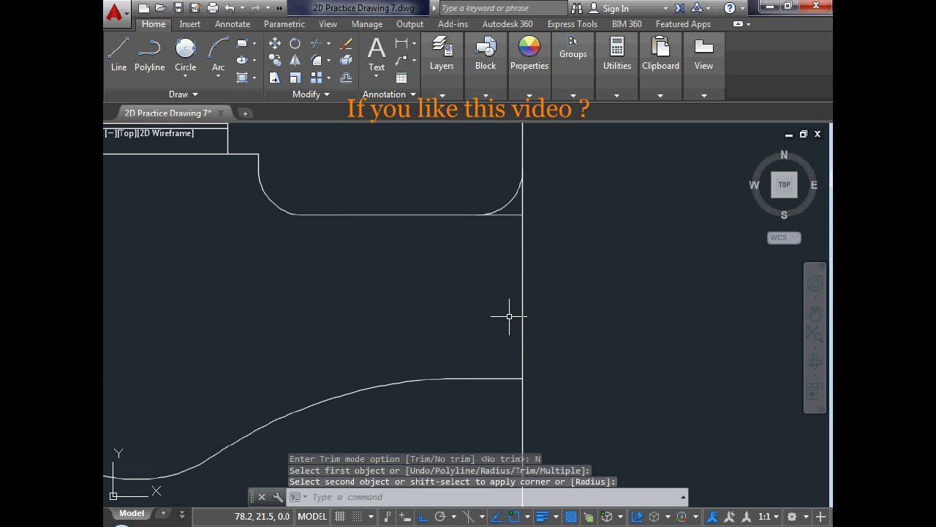
Fillet the spout's lower corner with the same 4.5 radius
key("Return")
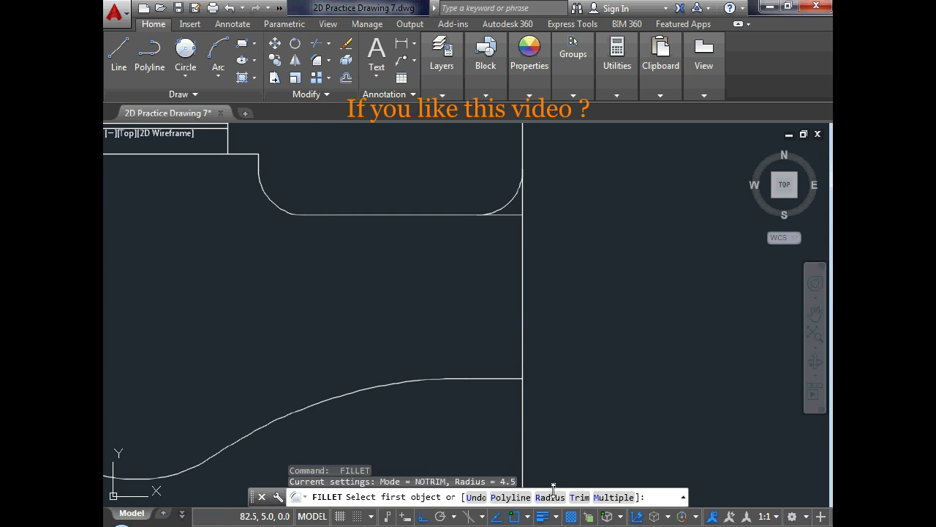
left_click(503, 381)
left_click(503, 379)
left_click(521, 397)
key("Escape")
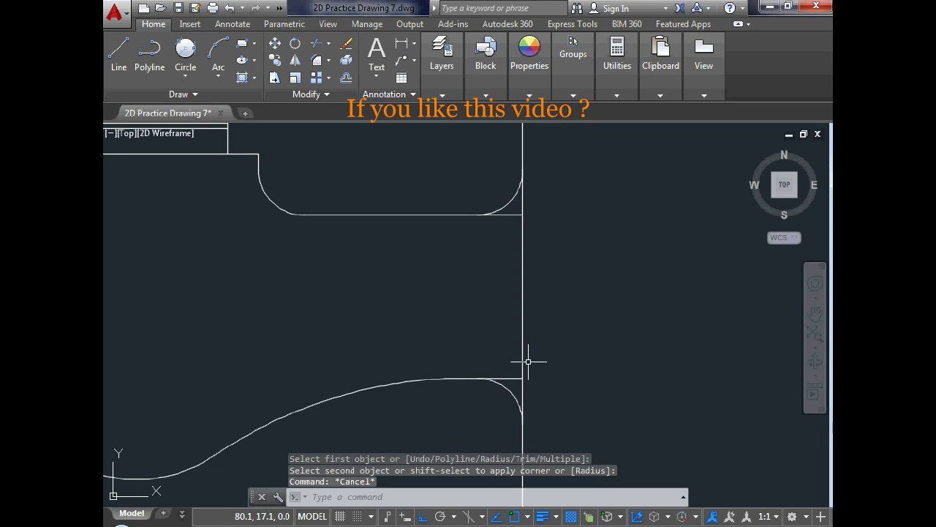
Trim the vertical end line's stub below the spout
type("tr")
key("Return")
key("Return")
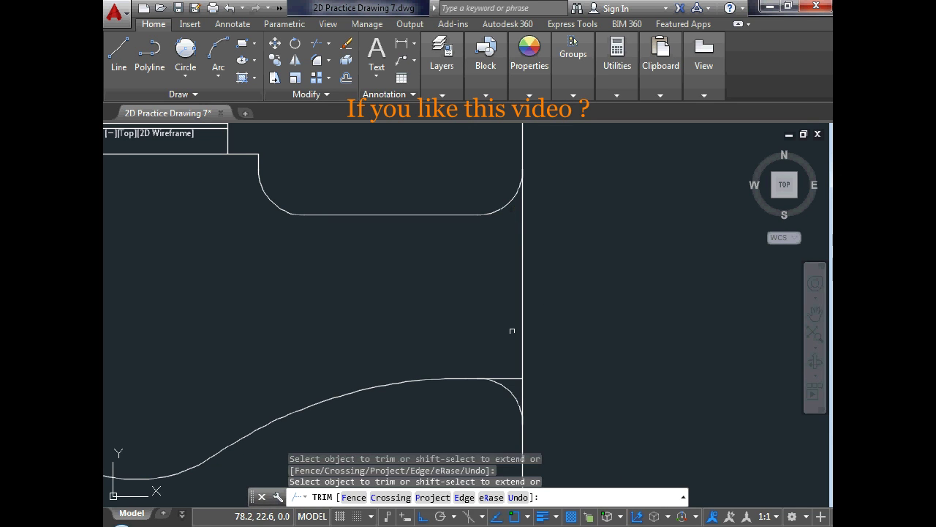
scroll(540, 327, "down", 2)
left_click(531, 399)
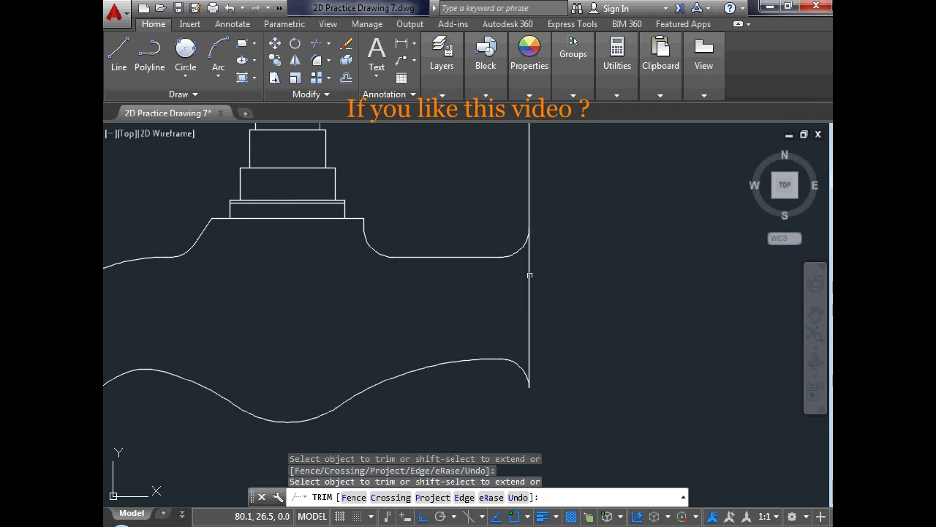
scroll(529, 218, "down", 5)
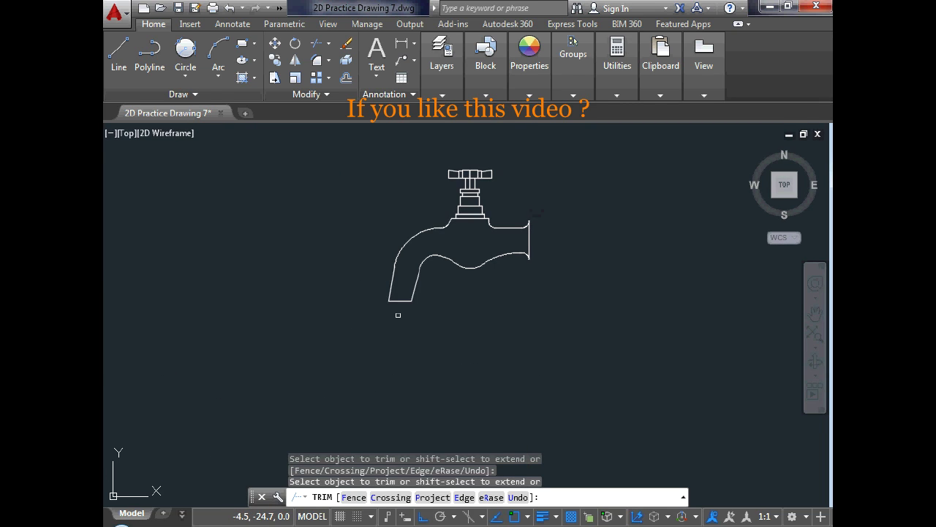
key("Escape")
scroll(399, 318, "up", 3)
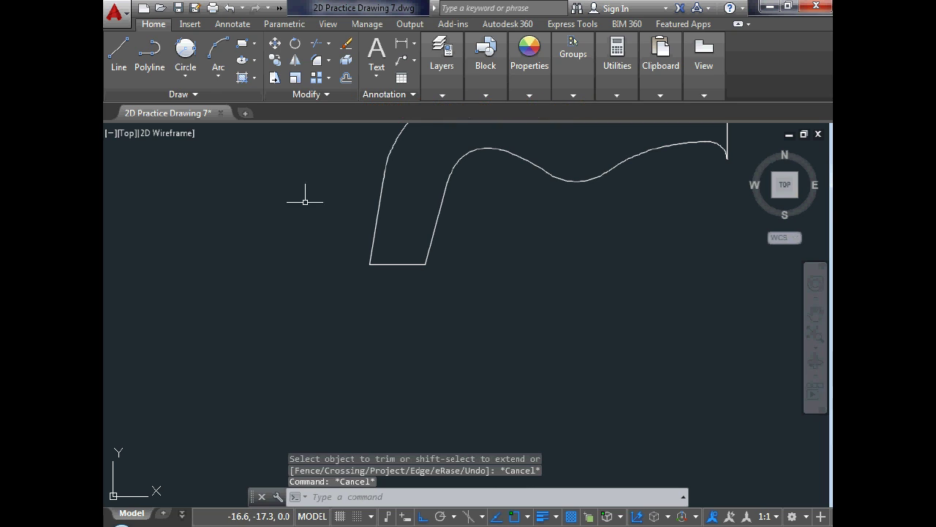
Draw the drop's centre-radius circle below the spout
left_click(185, 75)
left_click(216, 96)
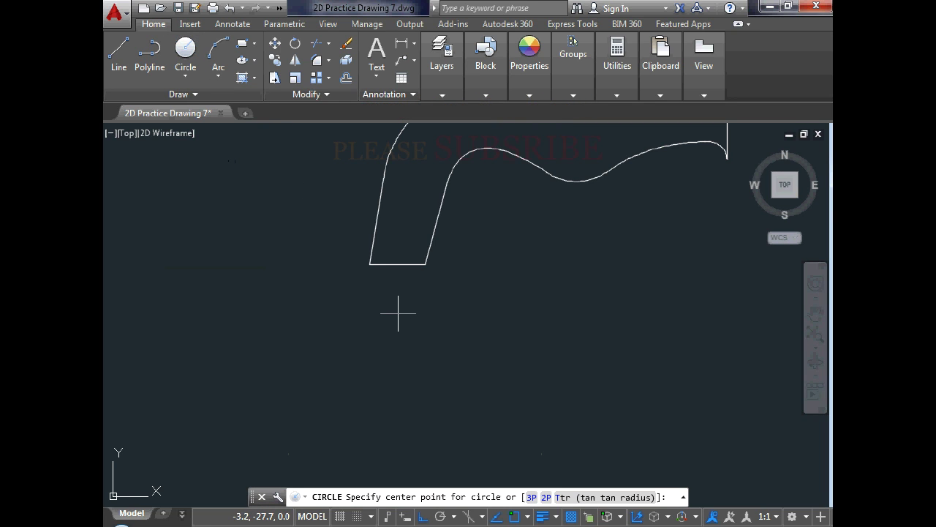
left_click(399, 314)
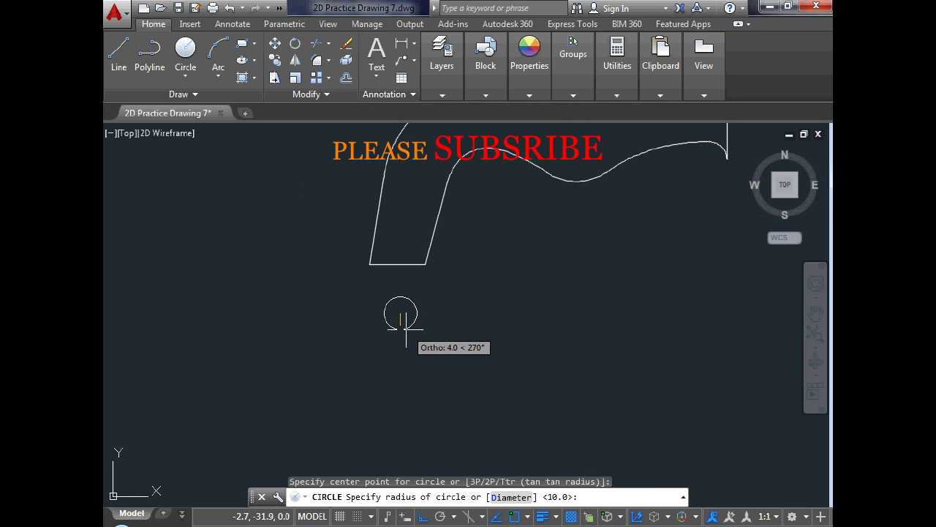
left_click(406, 326)
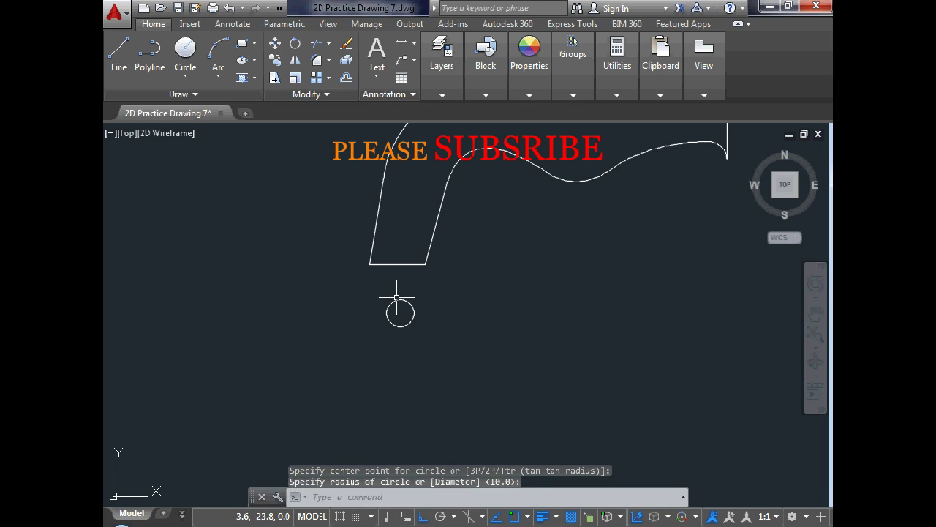
Draw a line from the drop's tip point tangent to the circle
left_click(396, 298)
left_click(117, 53)
scroll(351, 278, "up", 2)
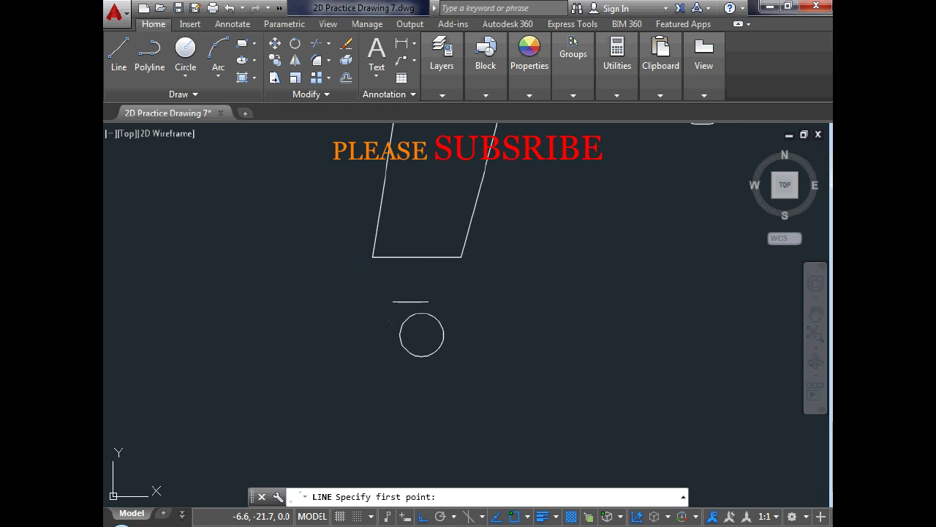
left_click(421, 274)
right_click(401, 326)
key("Escape")
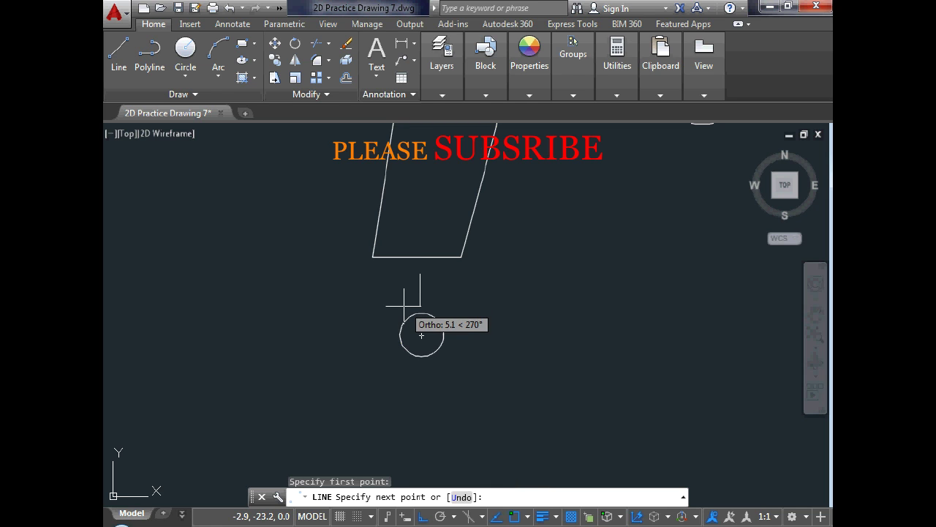
right_click(403, 305, "shift")
left_click(442, 396)
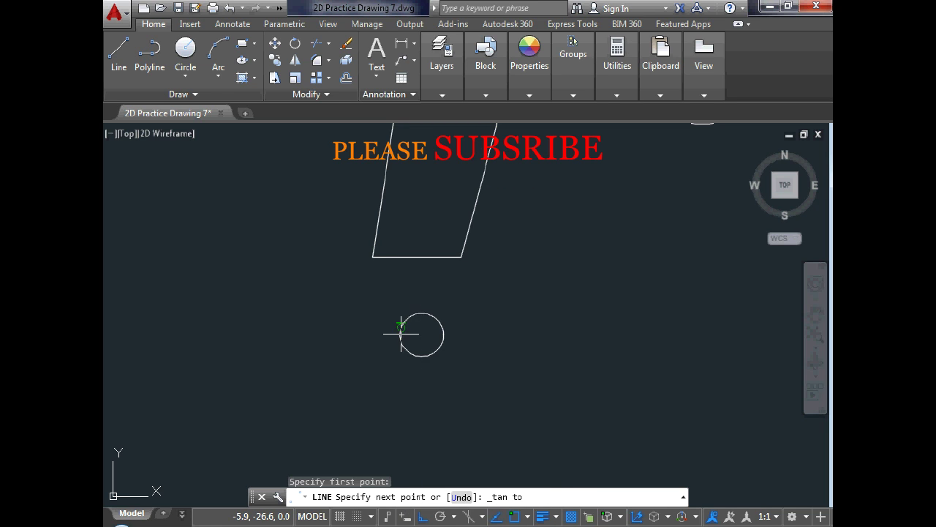
key("Escape")
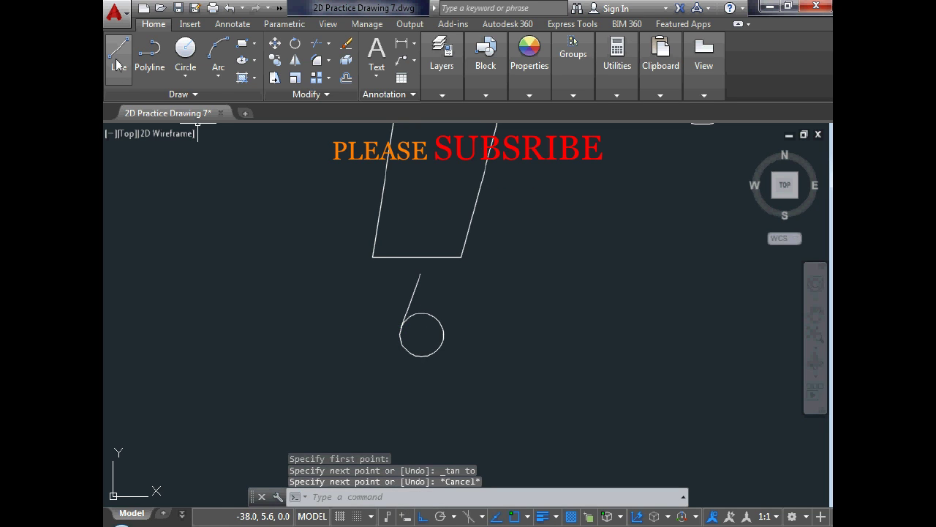
Draw a second line from the tip tangent to the circle's right side
key("Return")
left_click(420, 275)
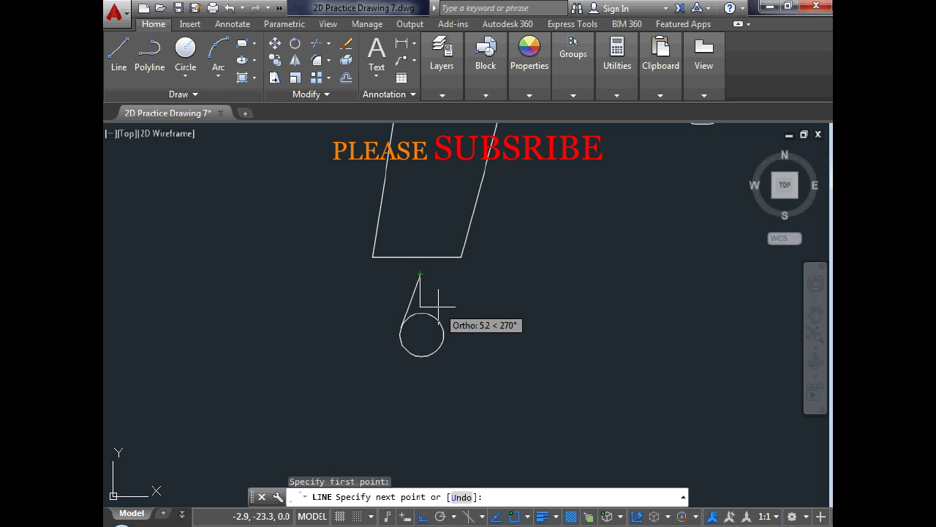
right_click(439, 311, "shift")
left_click(468, 395)
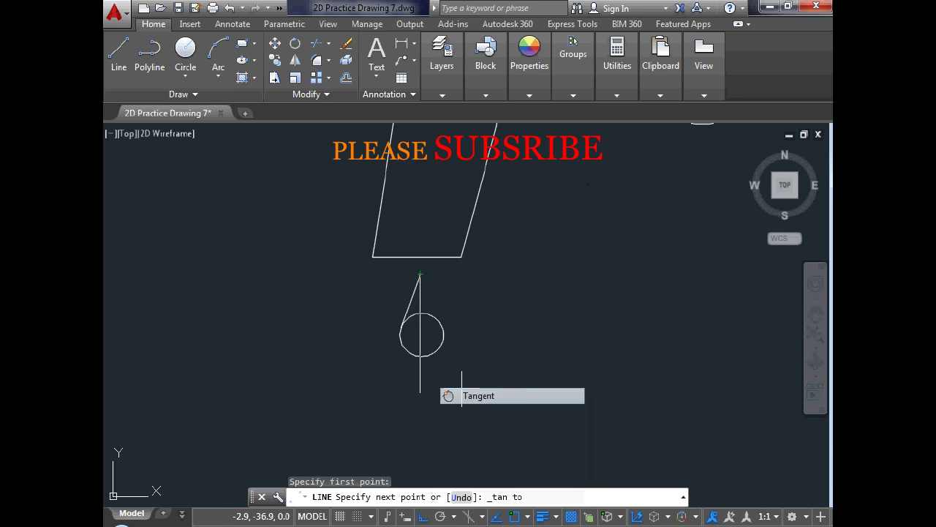
left_click(441, 324)
key("Escape")
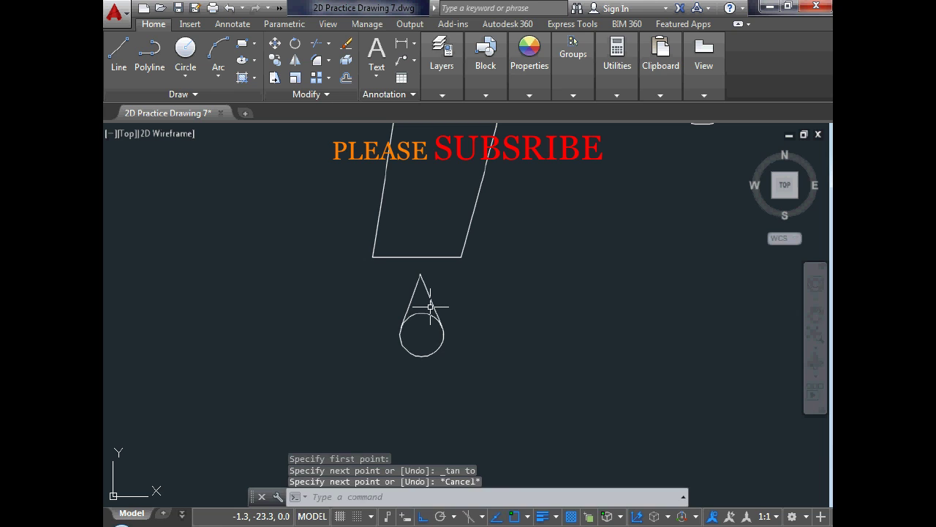
Trim the circle's top arc and join the arc and two lines into one polyline
type("tr")
key("Return")
key("Return")
left_click(424, 313)
key("Escape")
left_click(470, 282)
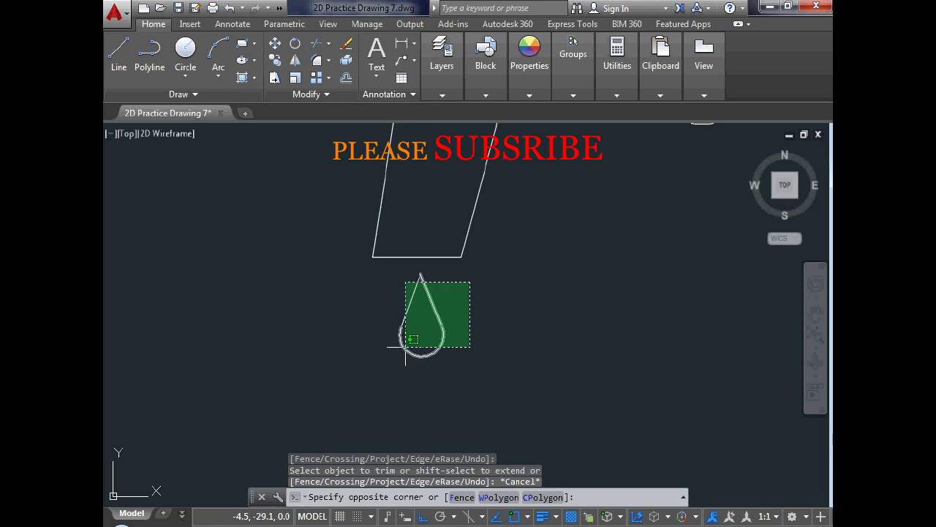
left_click(406, 346)
type("j")
key("Return")
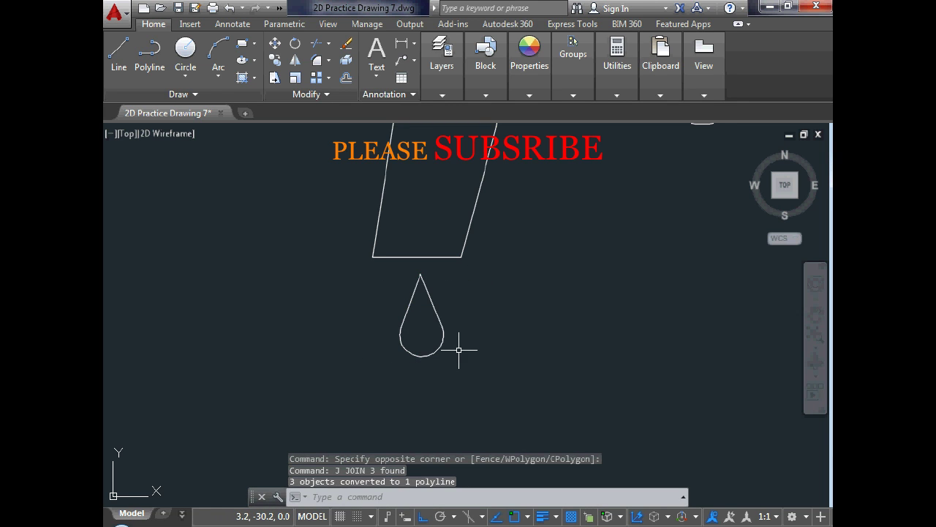
Copy the water drop downward below the first drop
type("co")
key("Return")
left_click(442, 337)
key("Return")
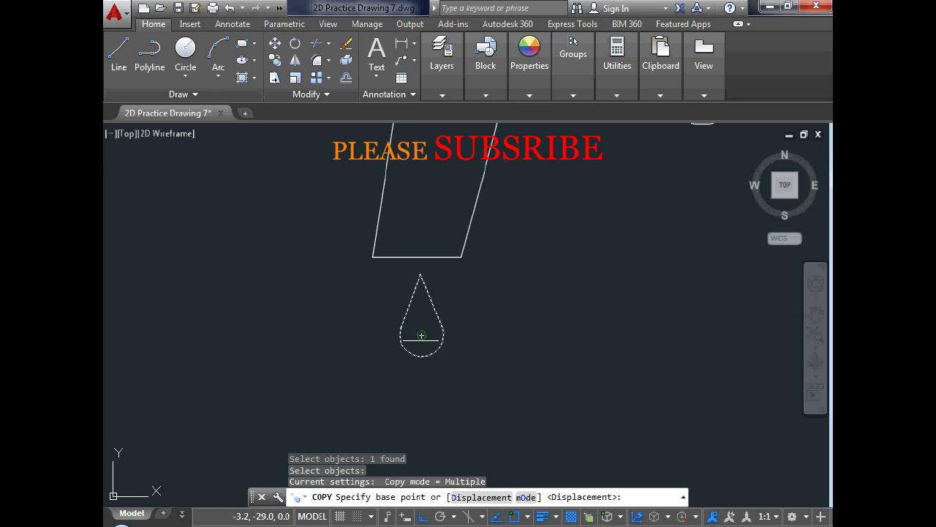
left_click(421, 335)
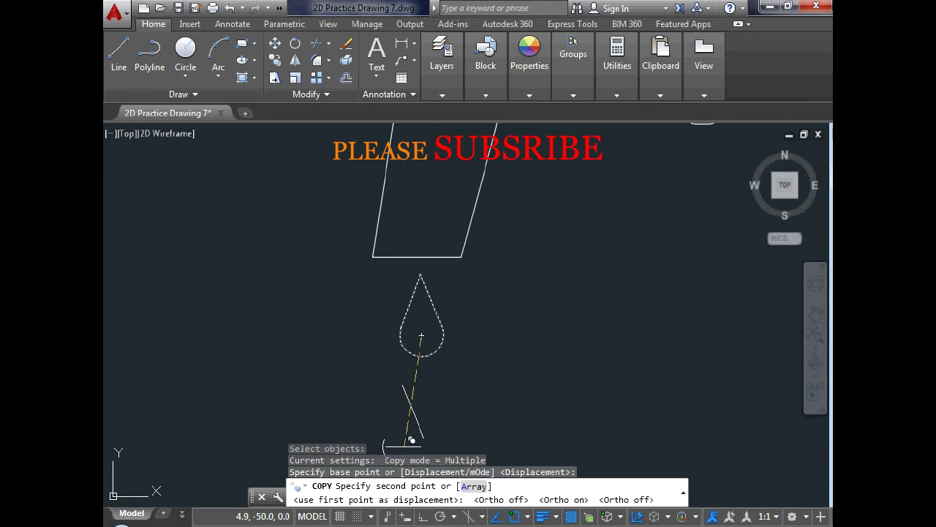
key("Escape")
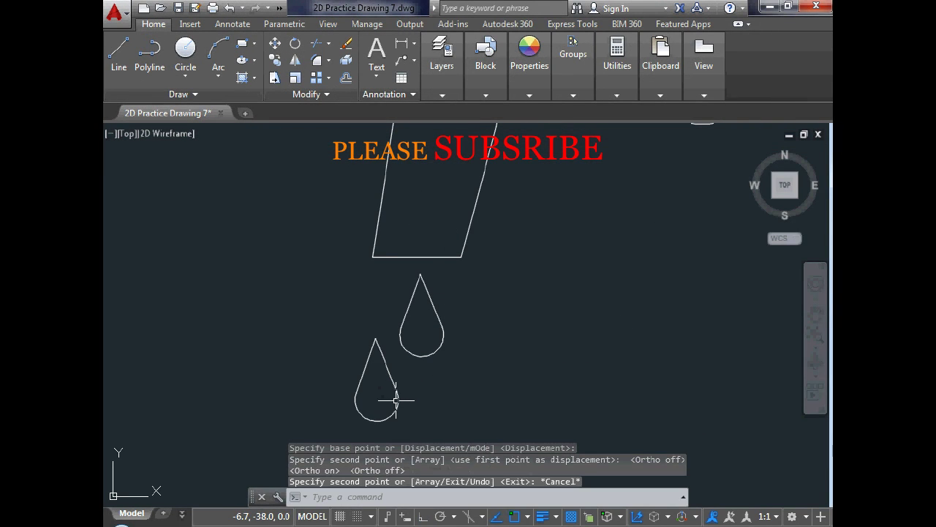
Scale the lower drop copy down to a smaller size
left_click(396, 399)
type("sc")
key("Return")
left_click(377, 400)
triple_click(377, 401)
left_click(414, 396)
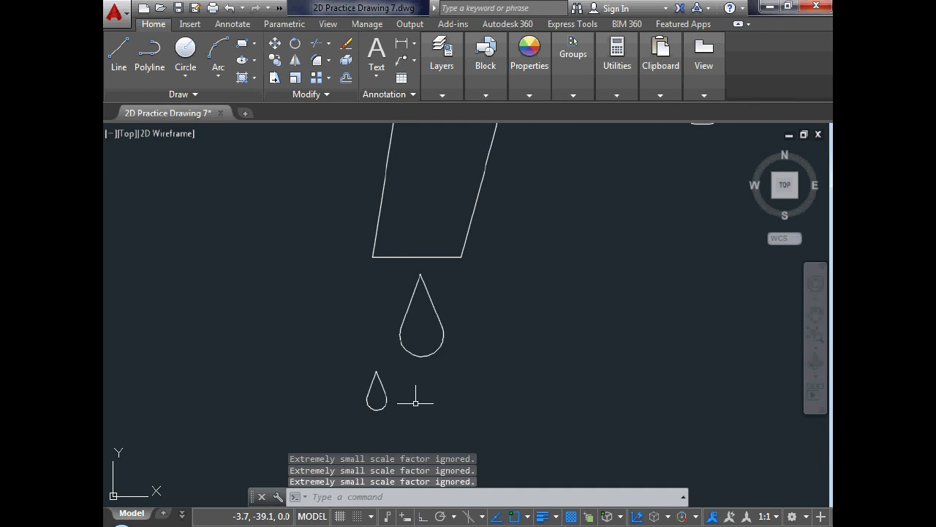
scroll(406, 414, "down", 2)
Zoom to extents so the whole tap drawing fits the view
type("z")
key("Return")
type("e")
key("Return")
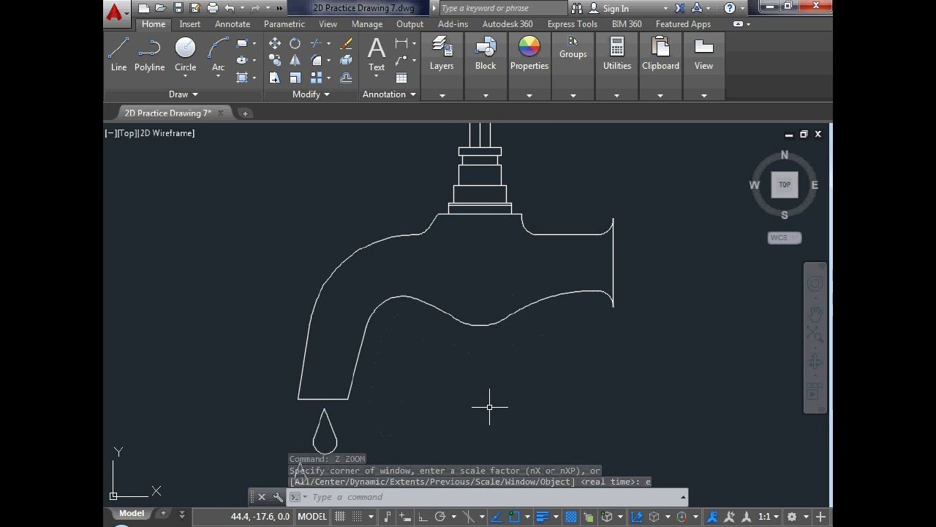
Zoom in on the tap with the Navigation Wheel and pan it slightly right
left_click(817, 294)
left_click(685, 314)
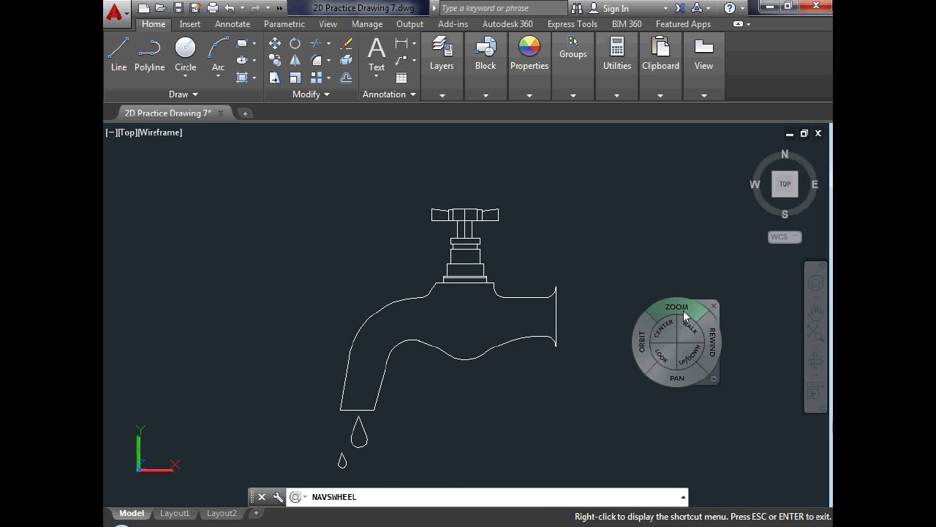
key("Escape")
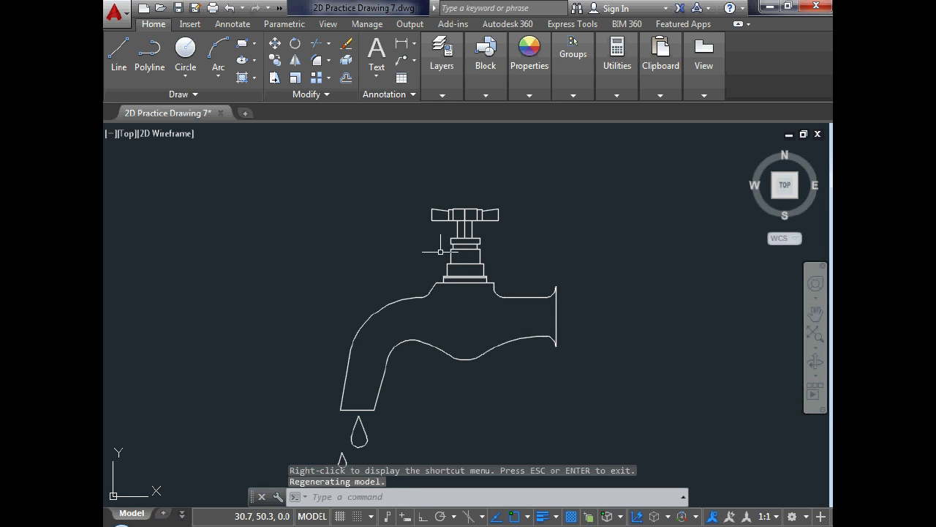
middle_click_drag(413, 256, 424, 253)
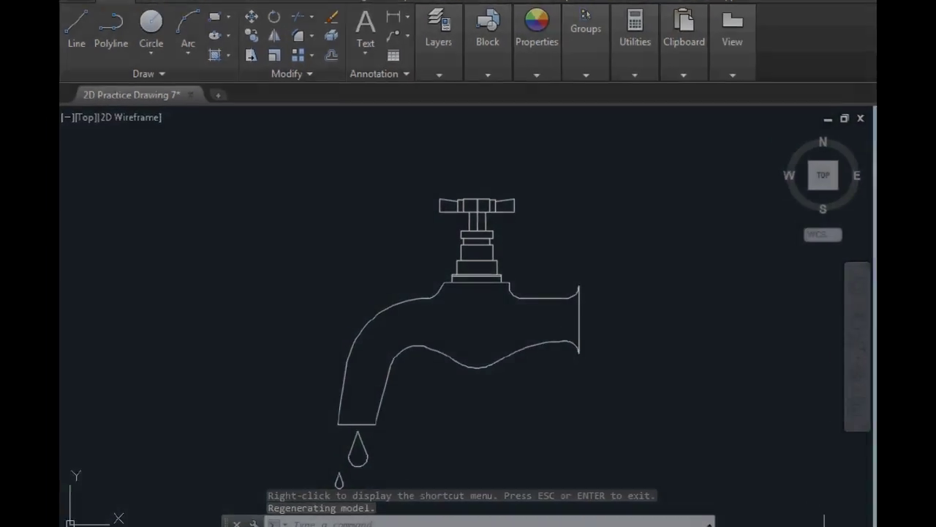